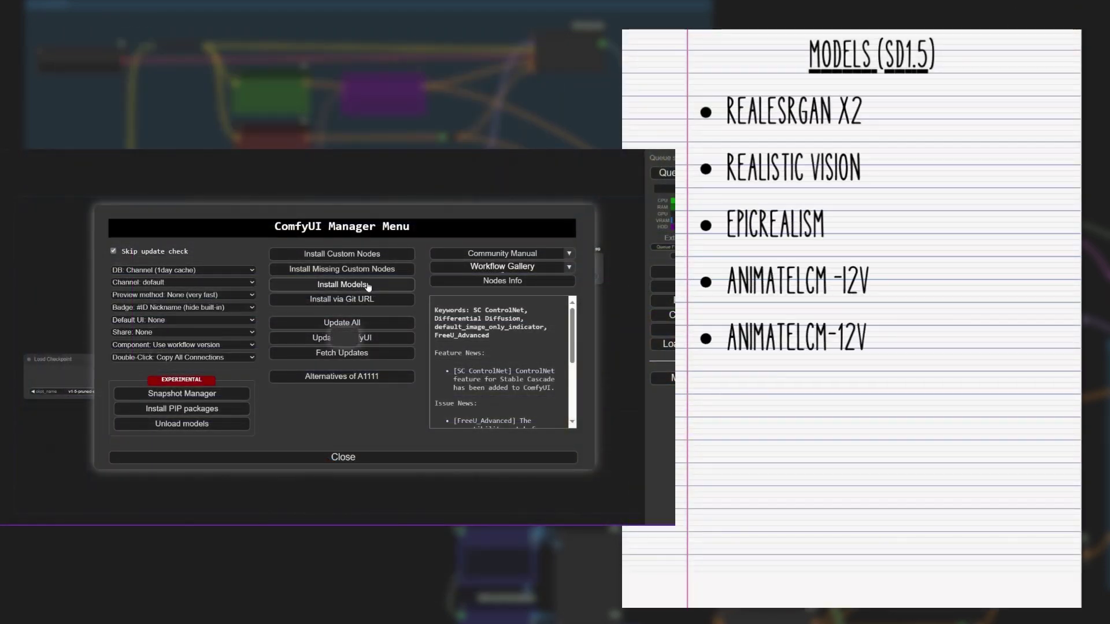
Open Install Models from the Manager Menu and scroll down the model list
click(368, 284)
scroll(336, 275, down, 1)
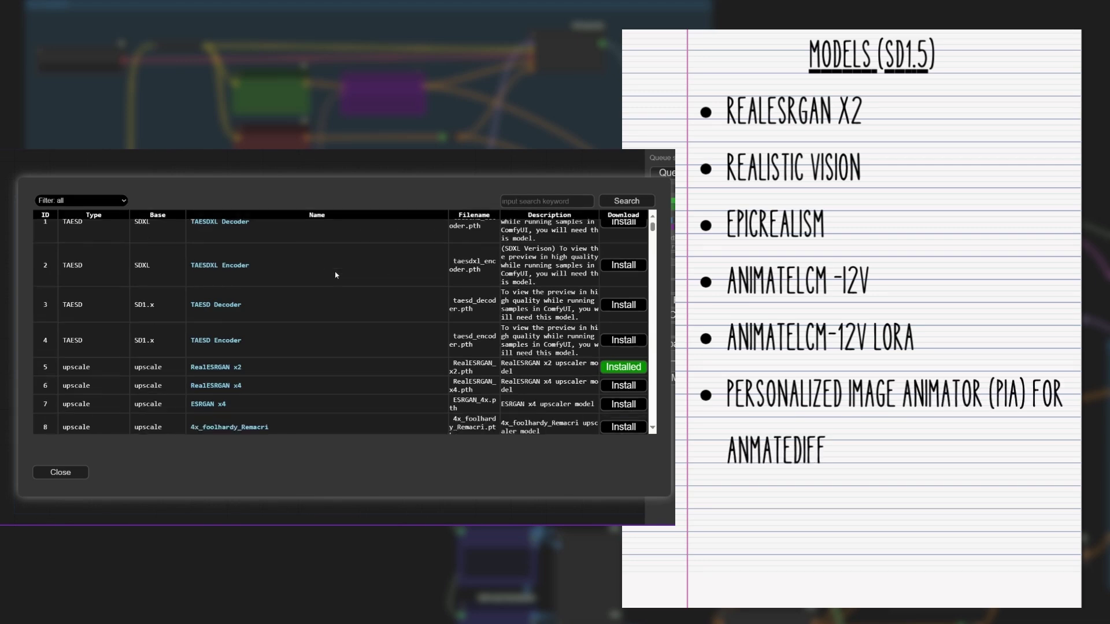
scroll(336, 275, down, 1)
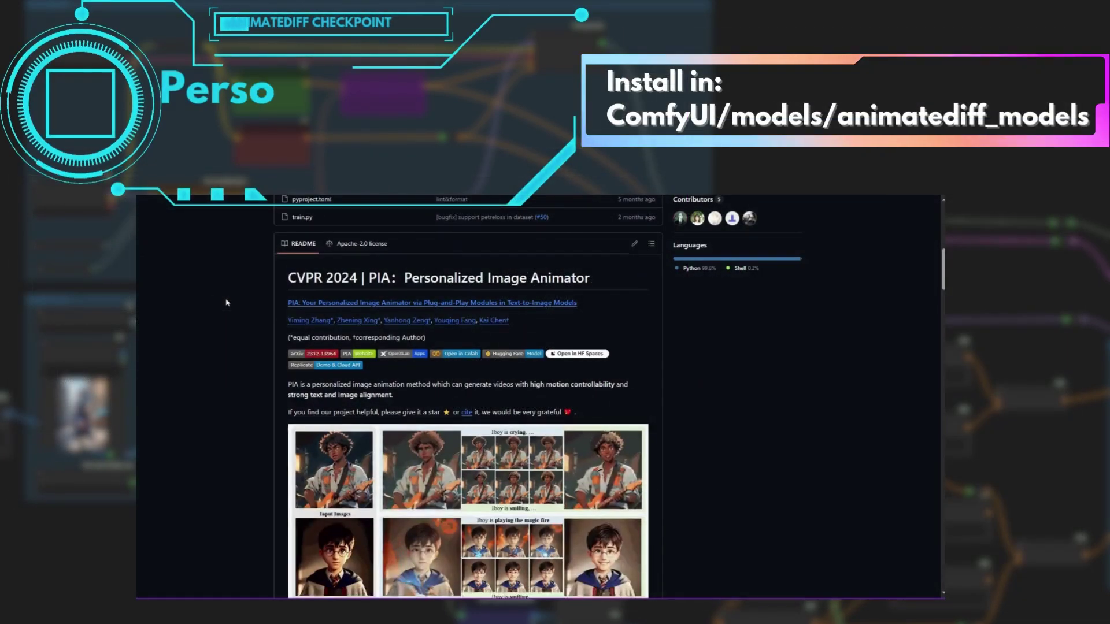
scroll(226, 302, down, 1)
Scroll the PIA README and open the PIA model's downloadable files
scroll(226, 303, down, 1)
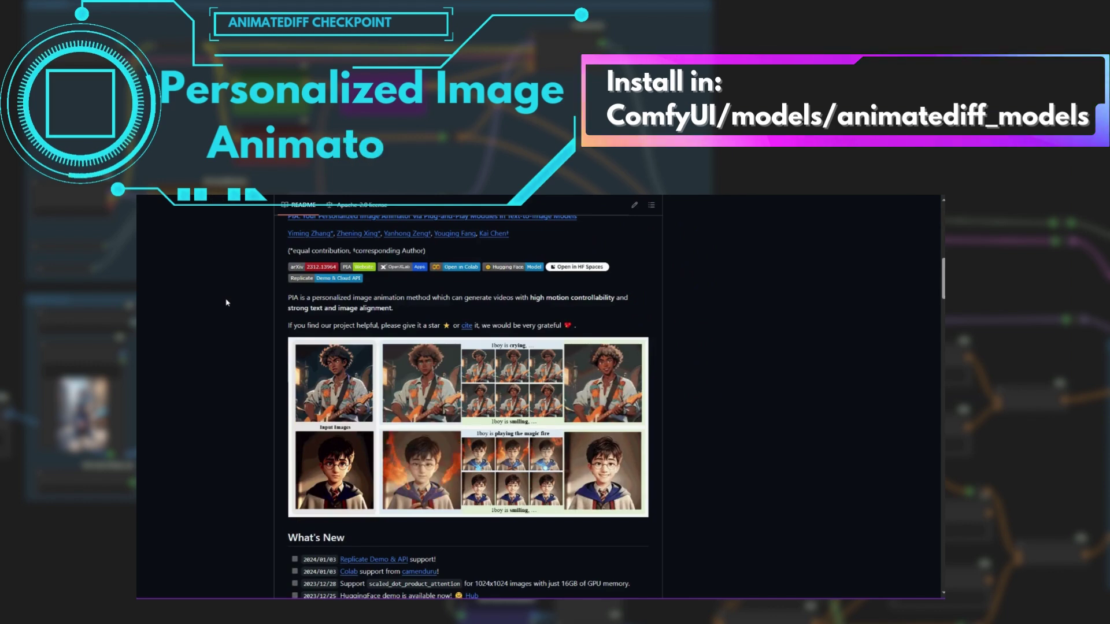
scroll(226, 302, down, 5)
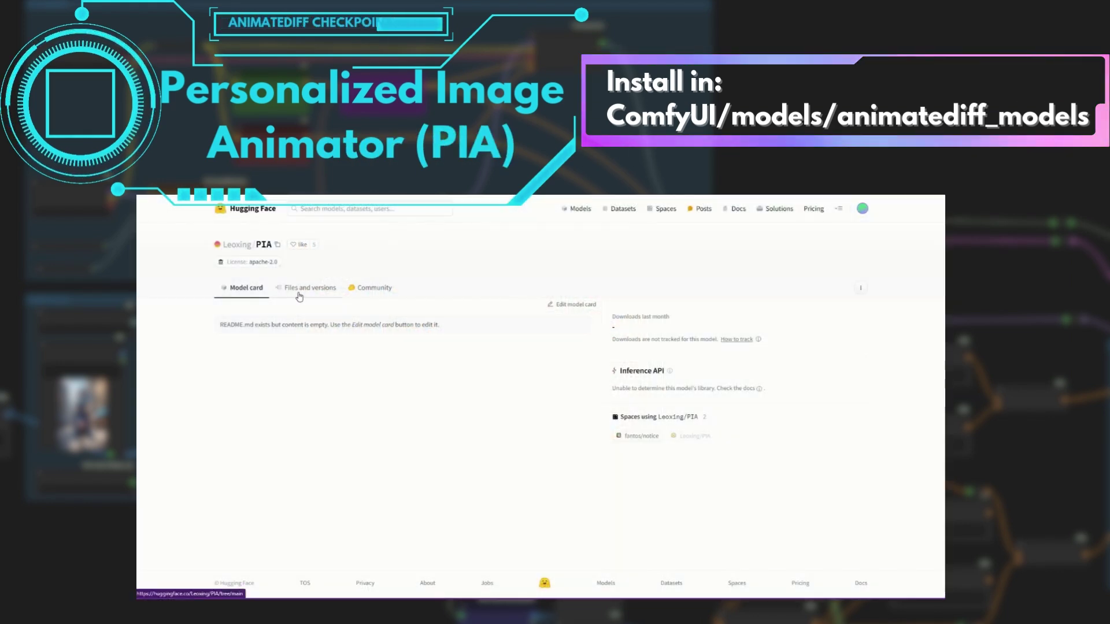
click(299, 289)
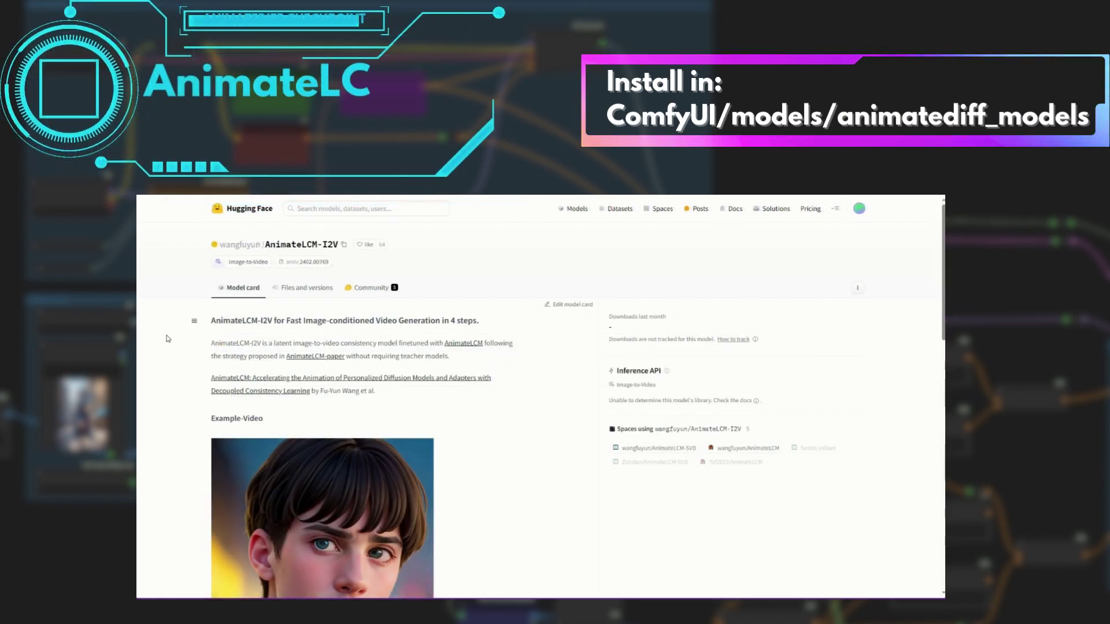
Open Files and versions for AnimateLCM-I2V, showing its checkpoint and LoRA files
scroll(168, 341, down, 5)
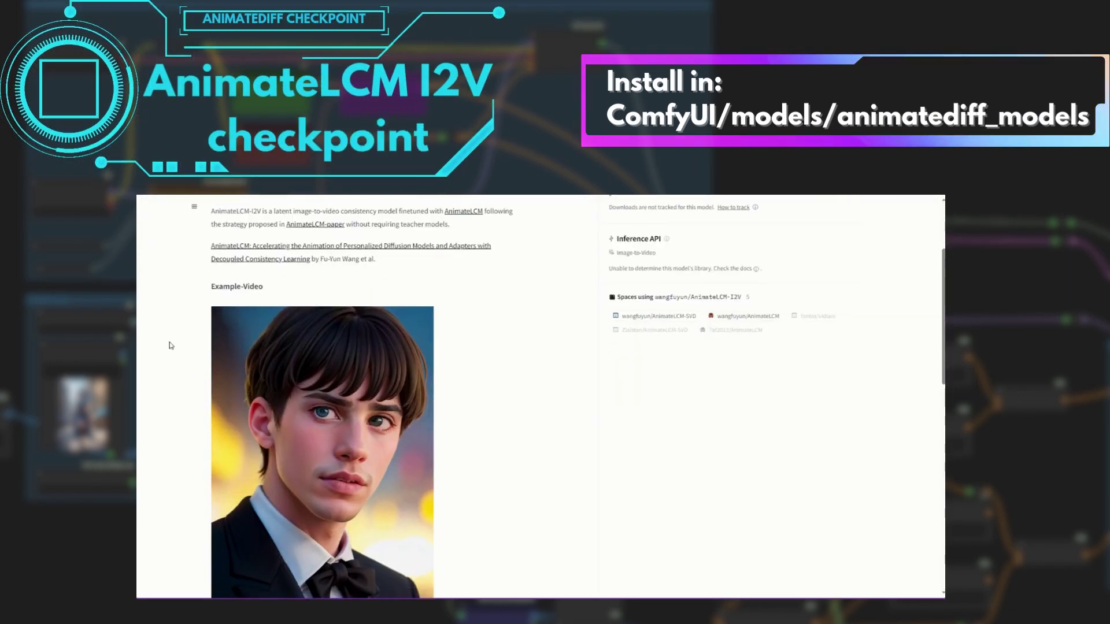
scroll(171, 345, down, 5)
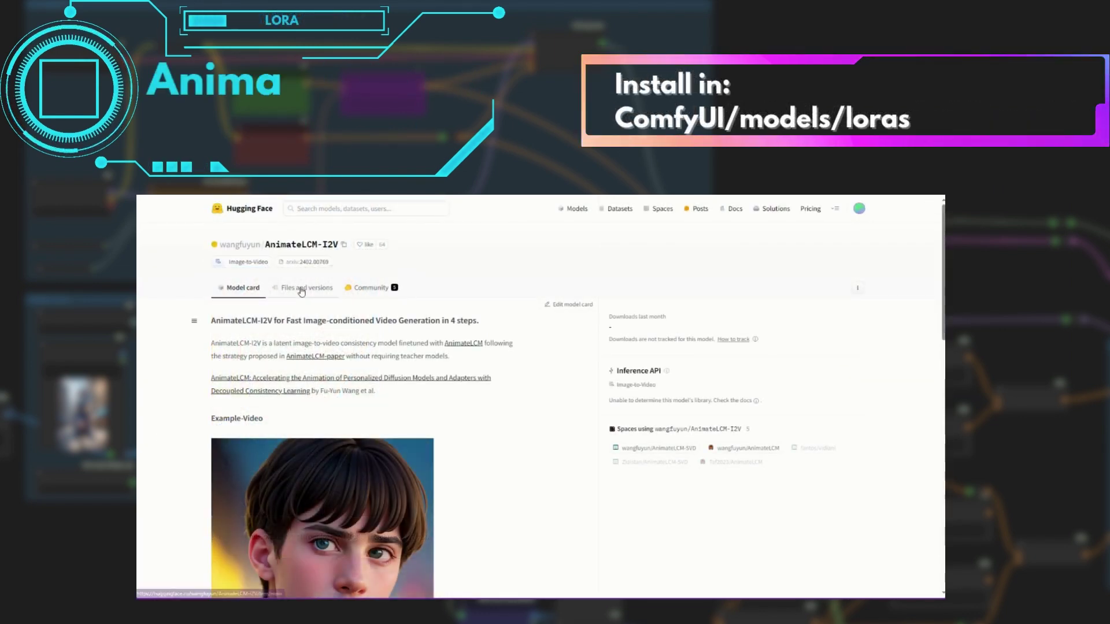
click(310, 287)
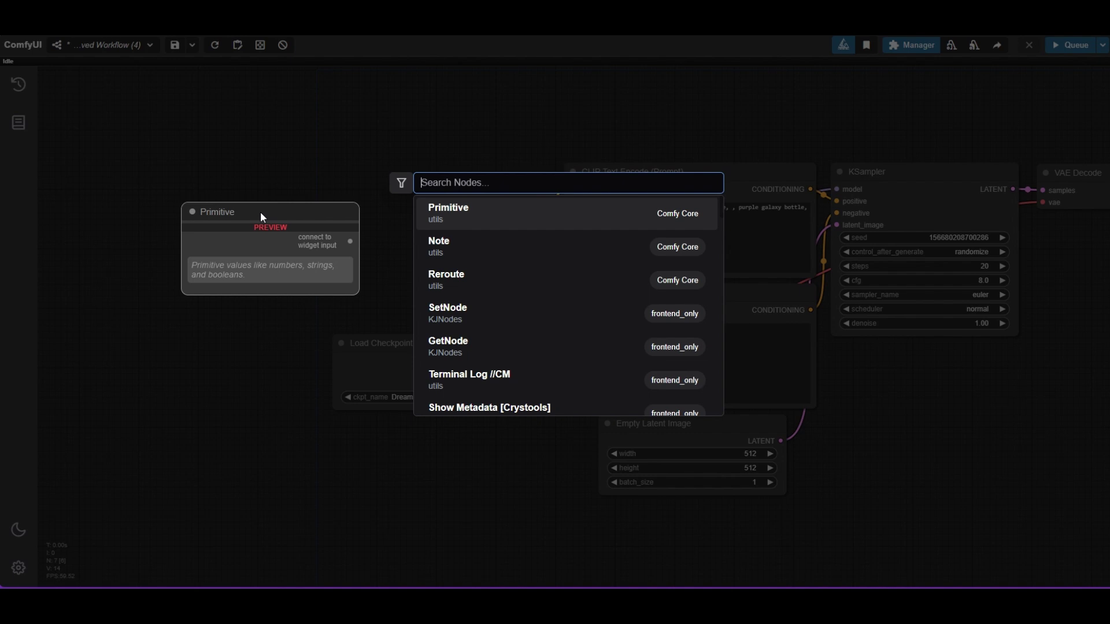
Add a Load Video (Upload) node via a 'Load Video' search, move it left, and open its video list
text(Load Video)
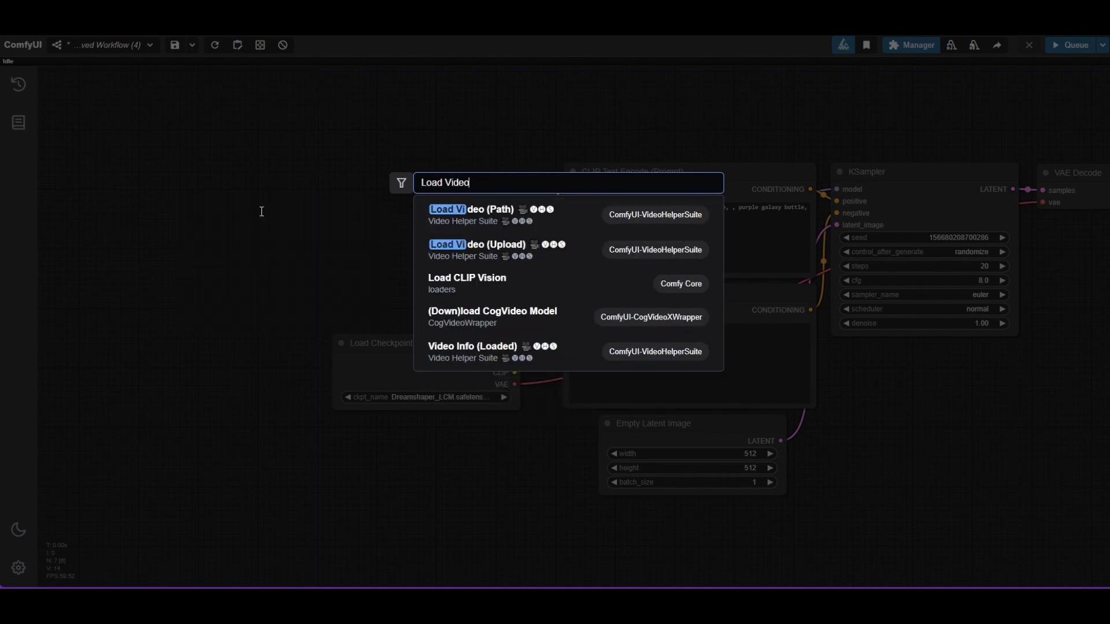
key(Down)
key(Return)
drag(334, 253, 220, 253)
click(223, 277)
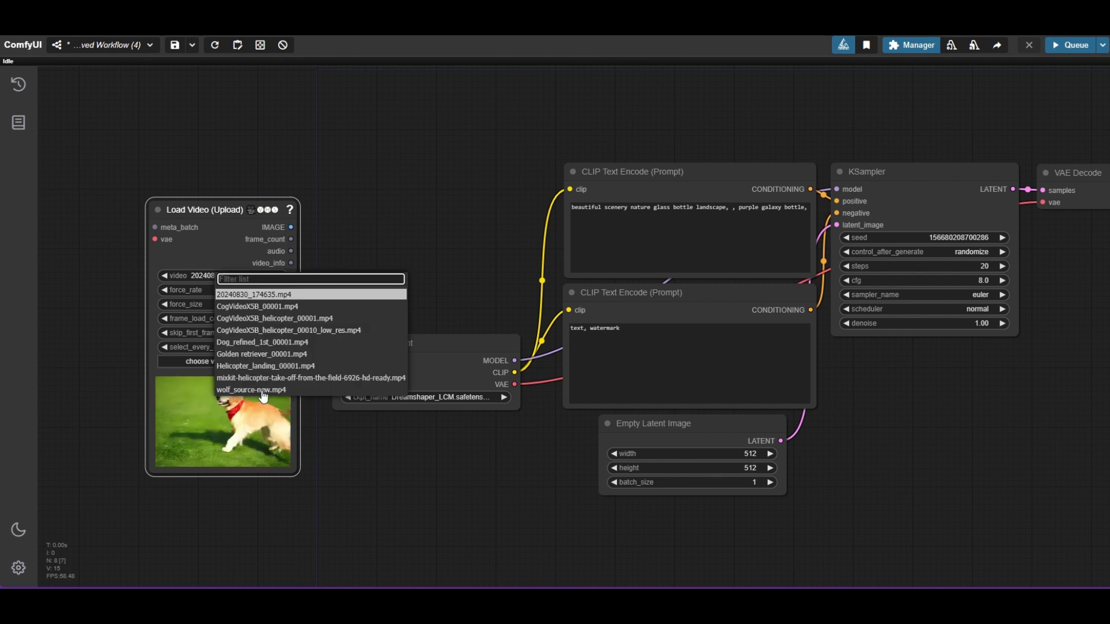
Load the helicopter clip and feed its frames into a new Resize Image node
click(261, 365)
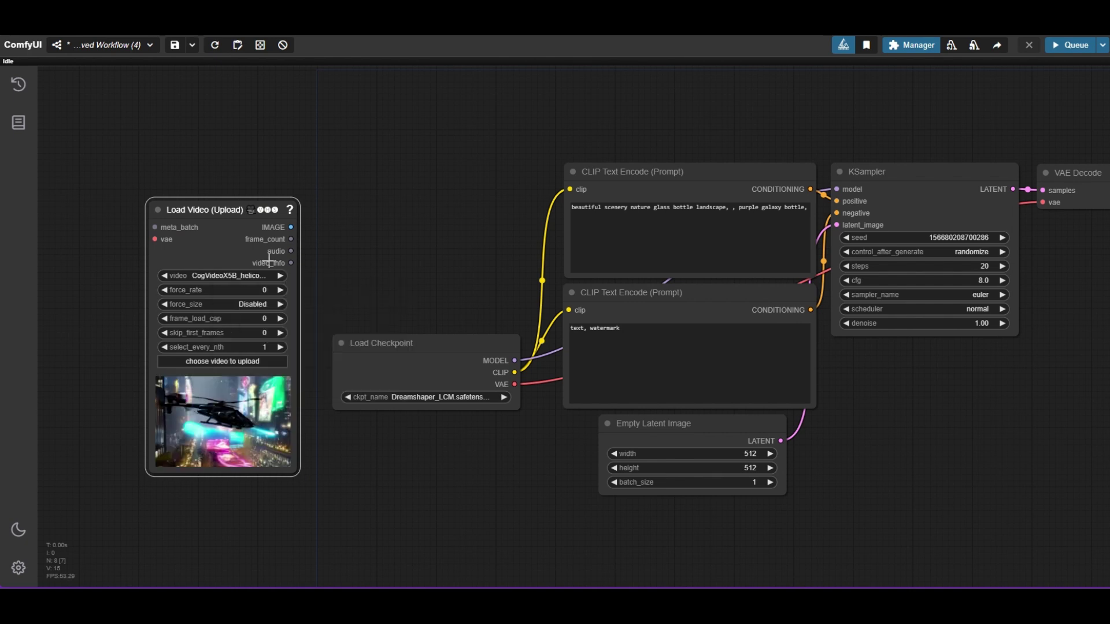
double_click(332, 213)
text(Resize)
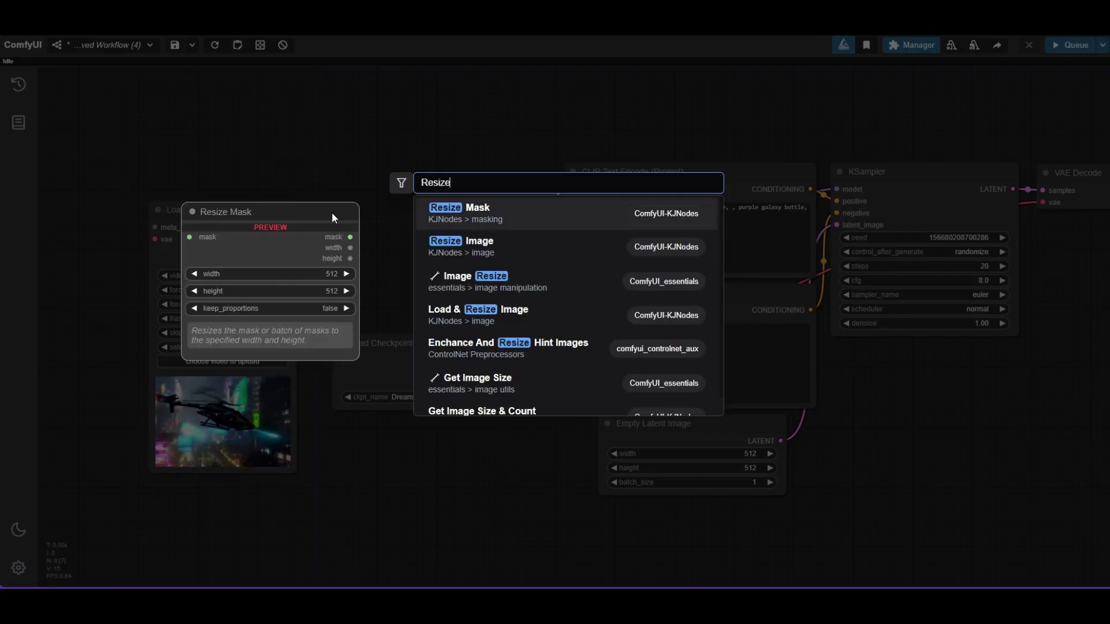
click(502, 257)
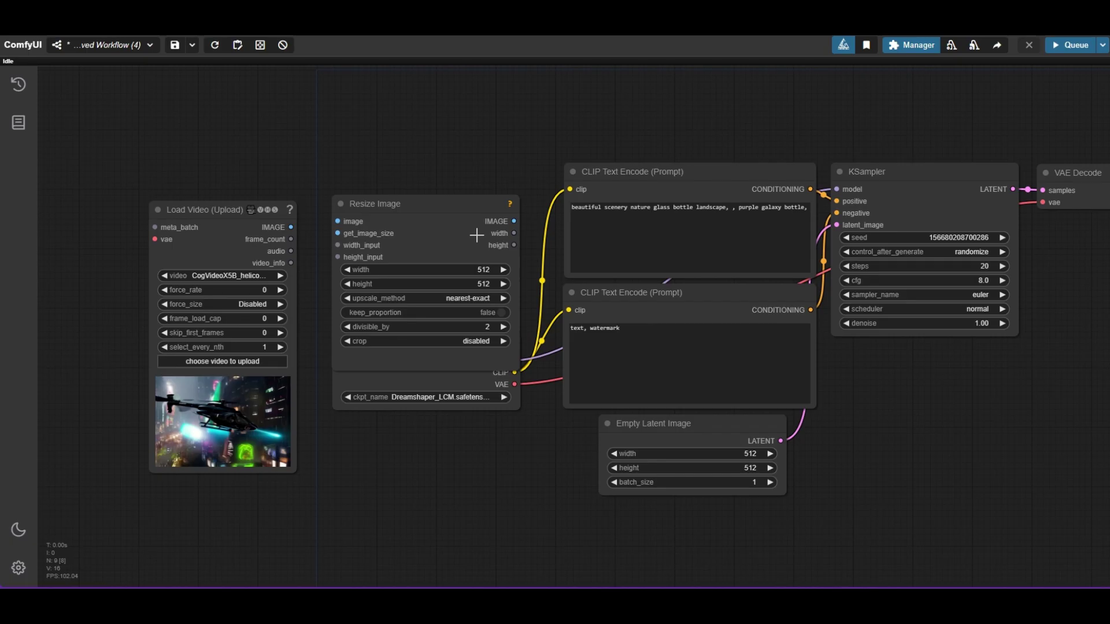
drag(291, 226, 335, 221)
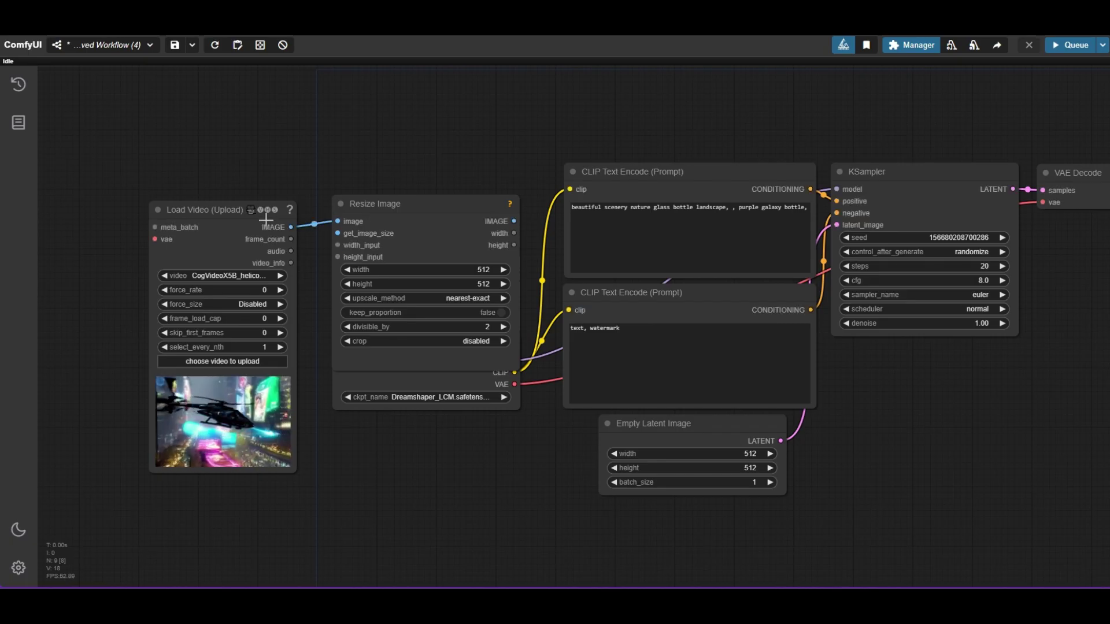
drag(263, 211, 158, 205)
drag(393, 208, 379, 205)
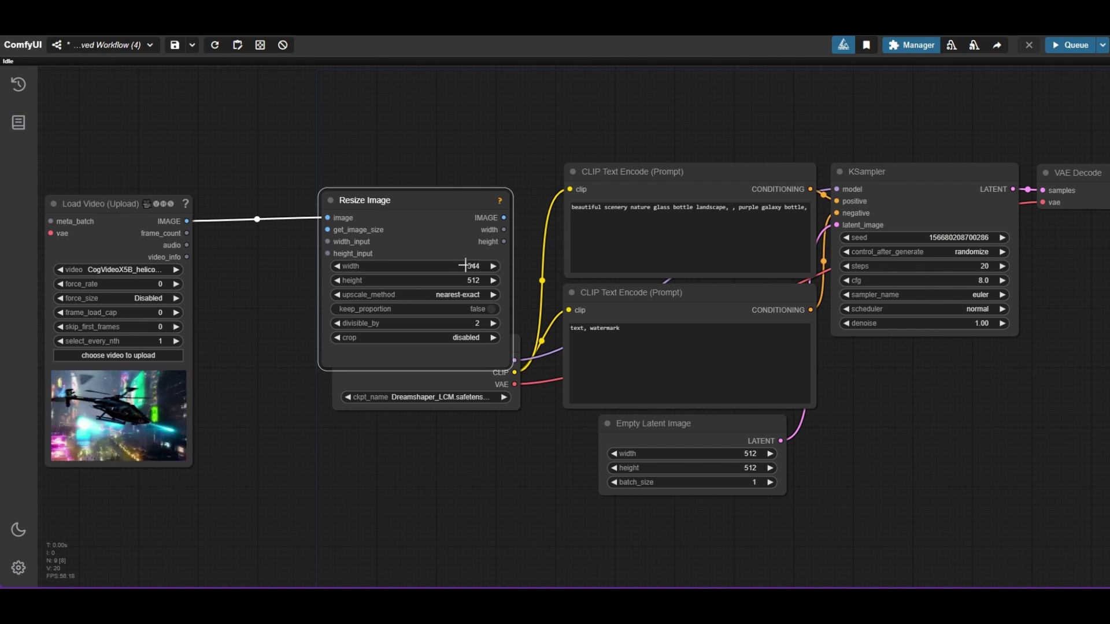
Set the Resize Image width to 720 and height to 480
drag(455, 262, 465, 265)
text(480)
key(Return)
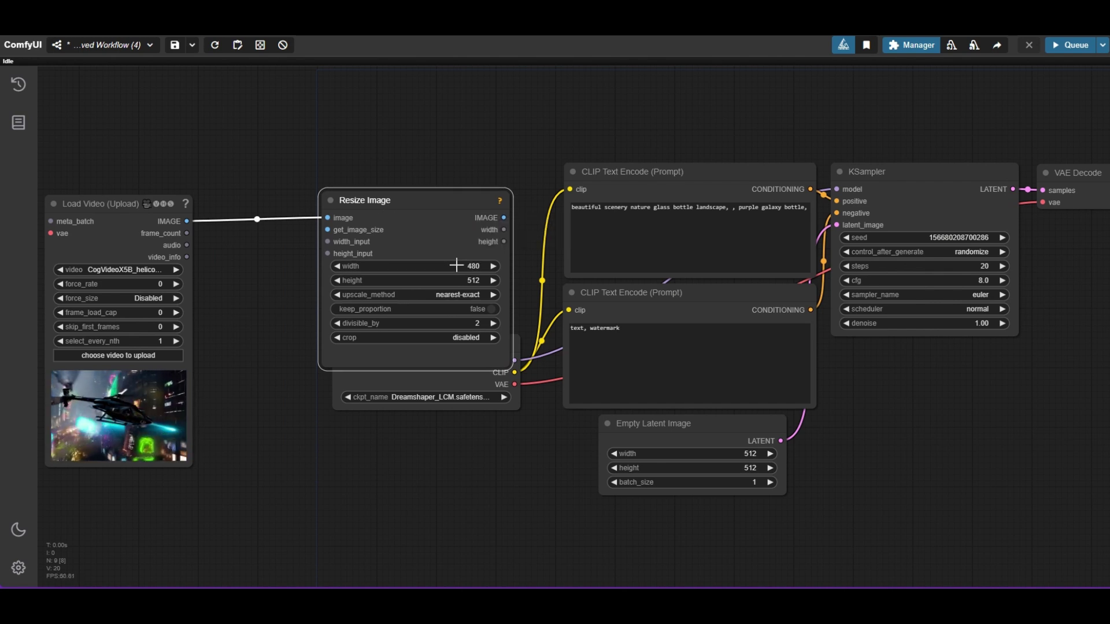
click(470, 266)
text(720)
key(Return)
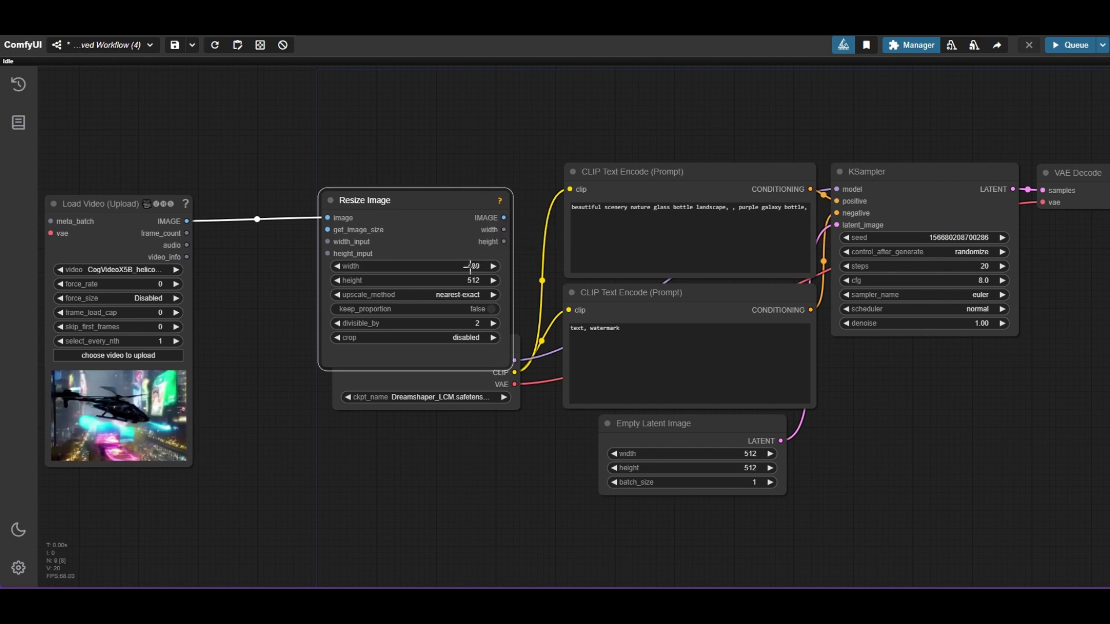
click(473, 280)
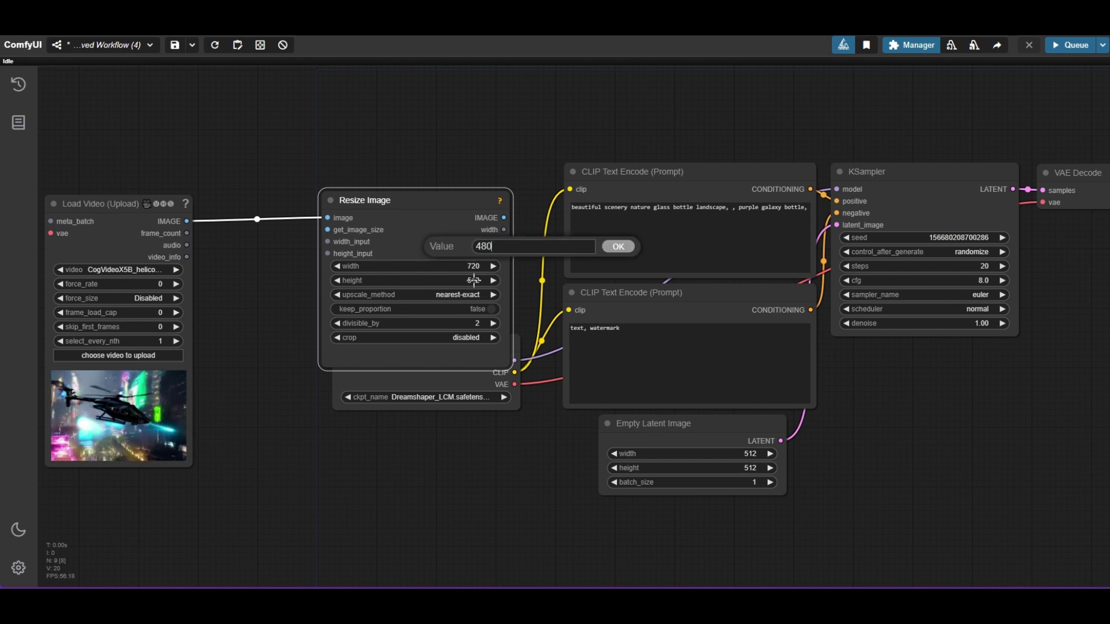
key(Return)
drag(398, 200, 281, 147)
Add a VAE Encode node for the resized frames, using the checkpoint's VAE
drag(387, 165, 474, 211)
click(506, 267)
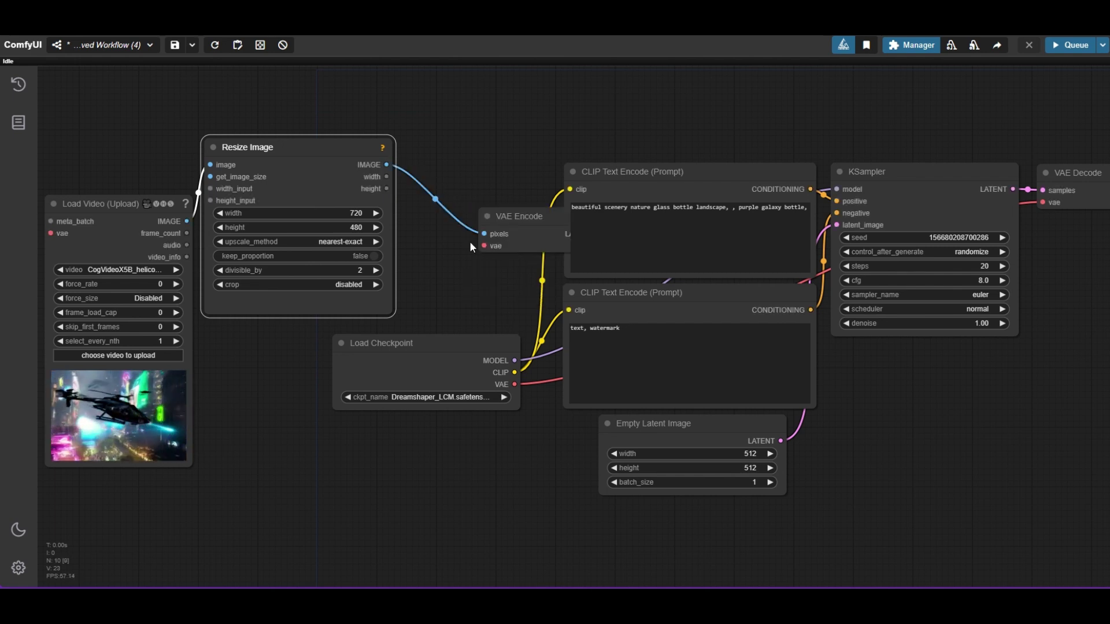
drag(513, 382, 485, 246)
Switch the checkpoint to realisticVisionV60B1_v51VAE and rearrange Load Checkpoint and VAE Encode
click(449, 397)
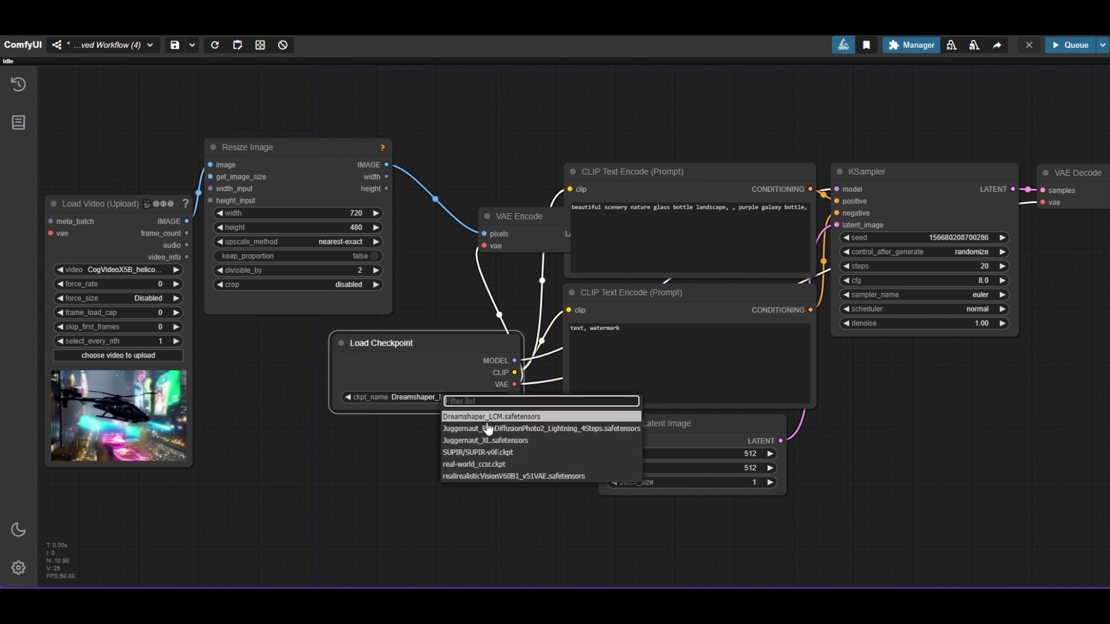
click(513, 476)
drag(461, 351, 357, 350)
drag(515, 226, 447, 232)
drag(521, 242, 837, 225)
Delete the Empty Latent Image node and tidy the graph layout
click(672, 430)
key(Delete)
drag(468, 456, 518, 462)
scroll(578, 474, down, 3)
drag(557, 187, 512, 185)
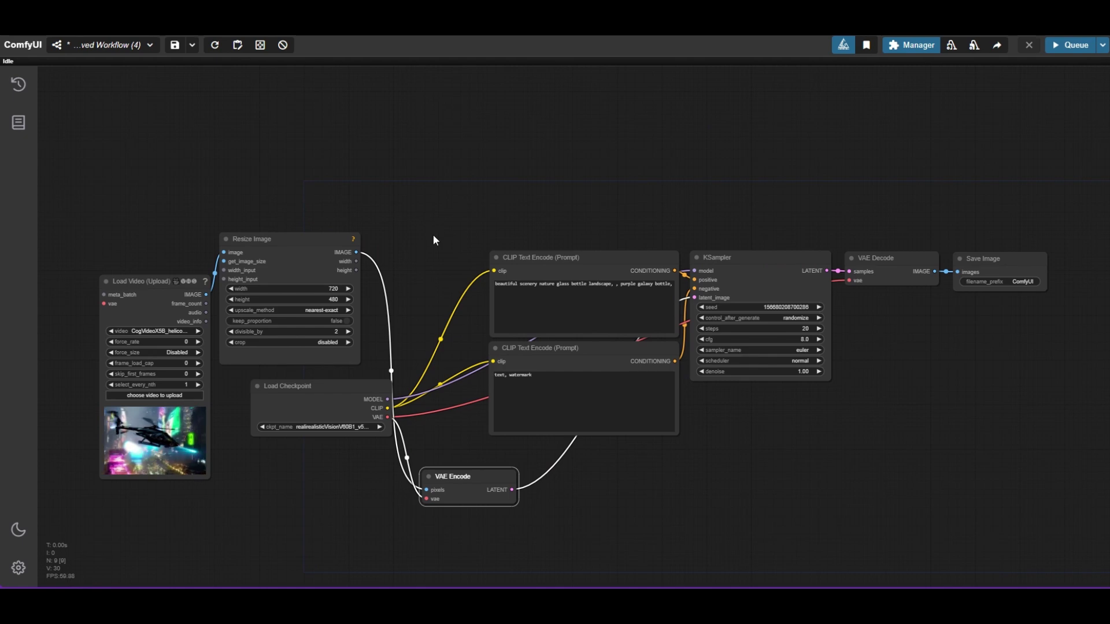
Add a Use Evolved Sampling node and route its model into KSampler
double_click(616, 142)
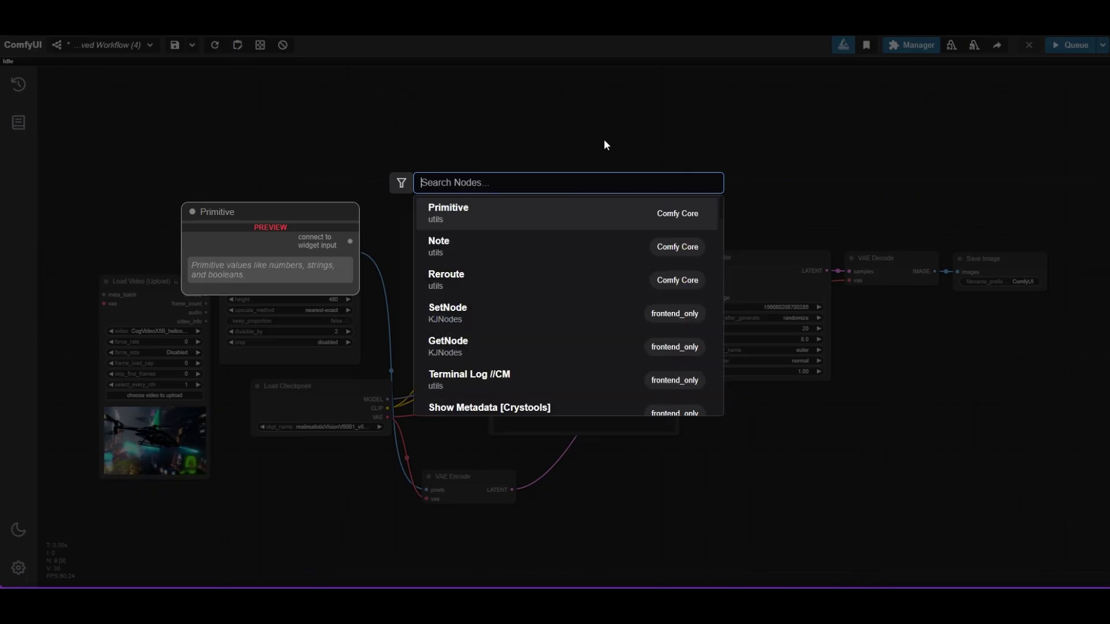
text(Evolved)
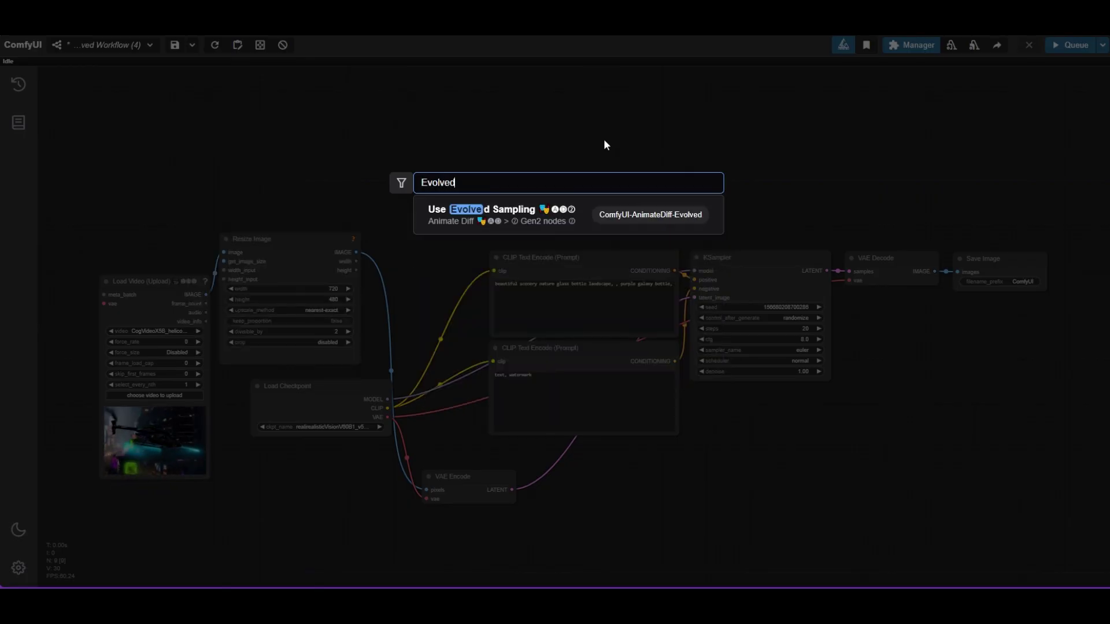
click(559, 225)
scroll(585, 185, up, 2)
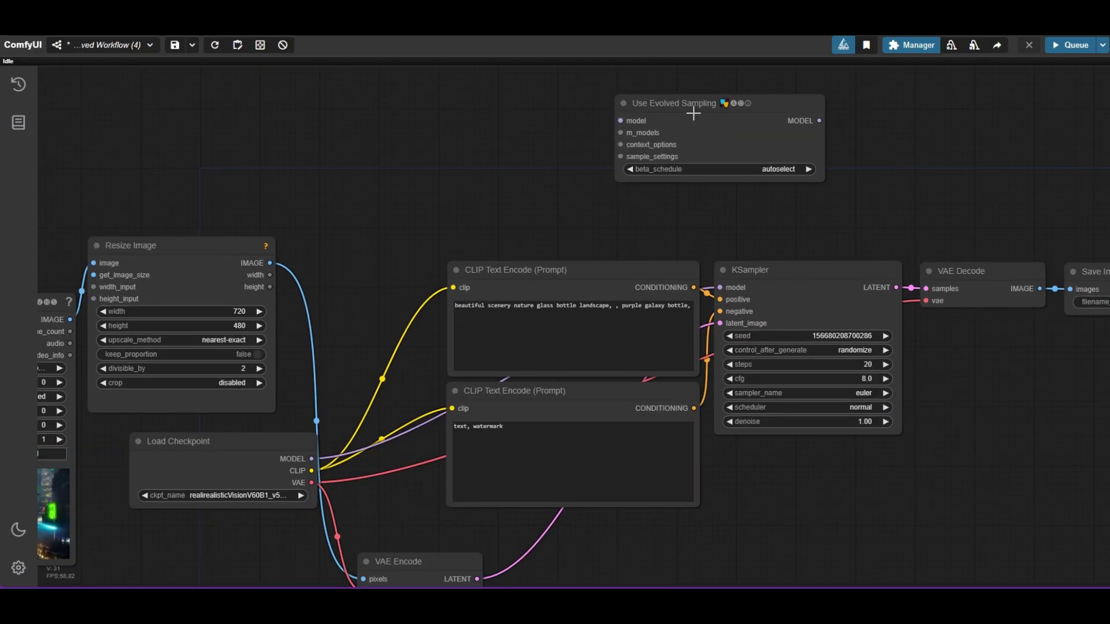
drag(665, 110, 566, 119)
drag(738, 203, 721, 287)
drag(740, 213, 773, 249)
Attach a collapsed Context Options◆Standard Uniform node to its context_options input
drag(559, 200, 525, 228)
click(563, 275)
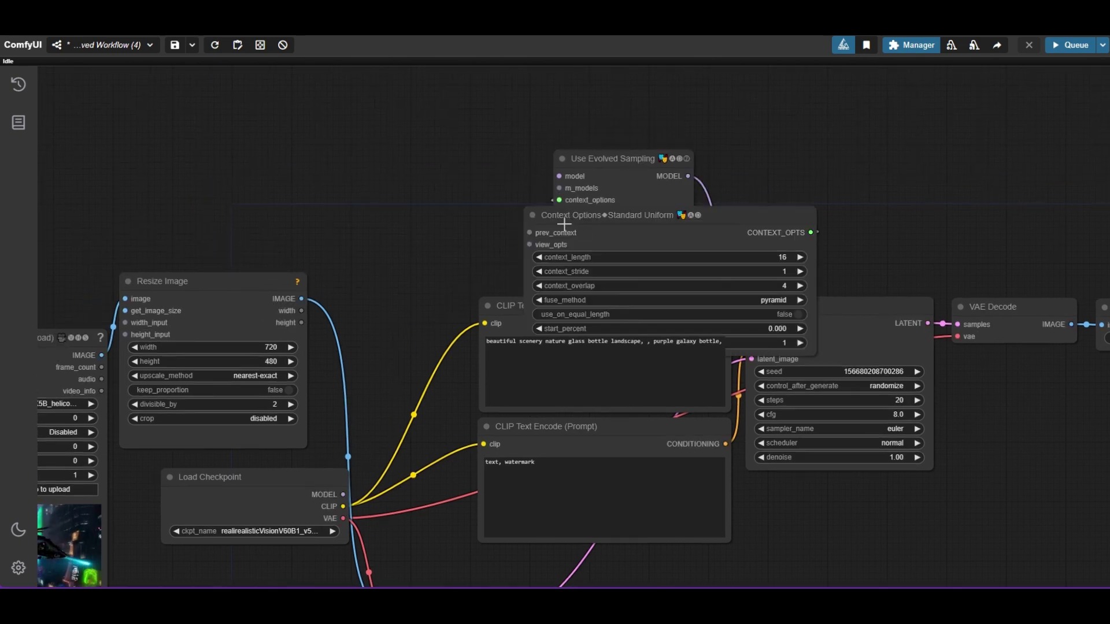
click(532, 215)
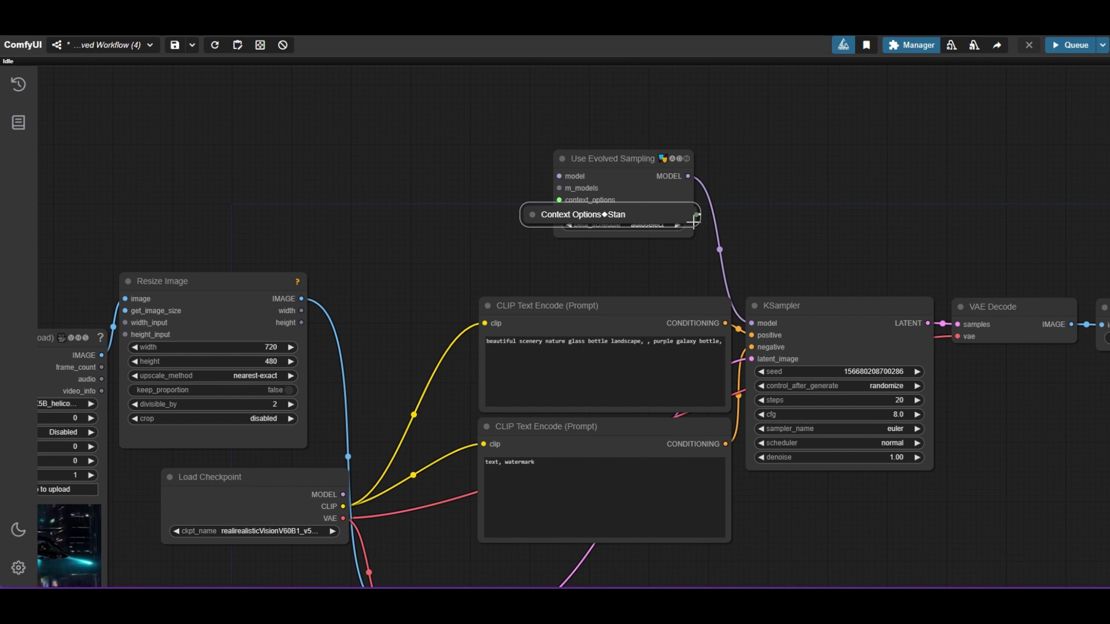
drag(592, 206, 599, 262)
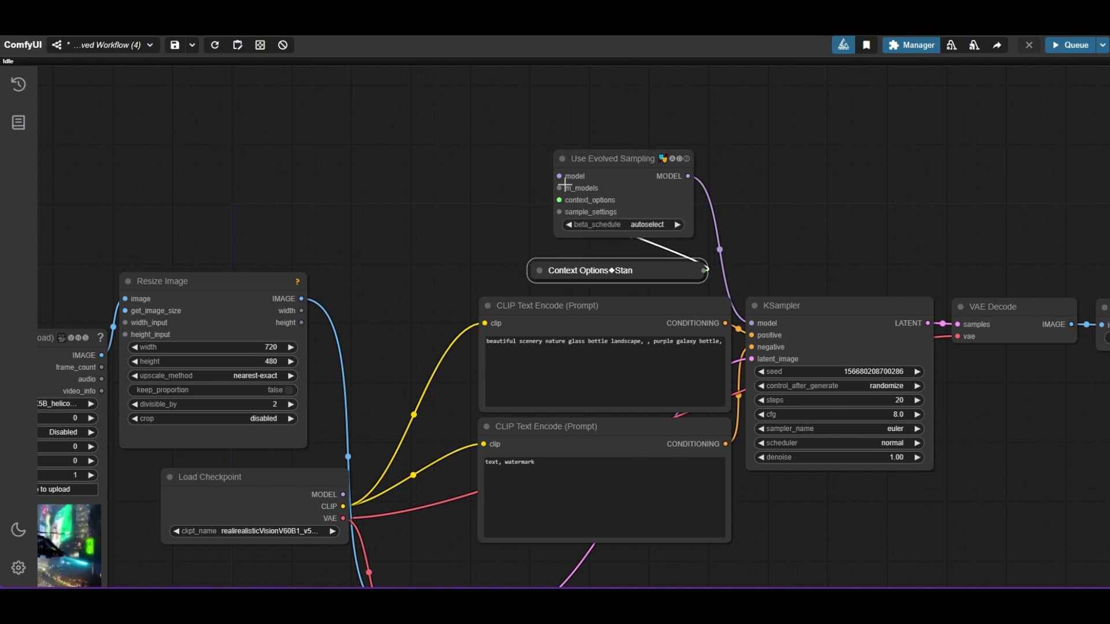
Drag out from m_models to list nodes that can supply motion models
drag(572, 111, 606, 182)
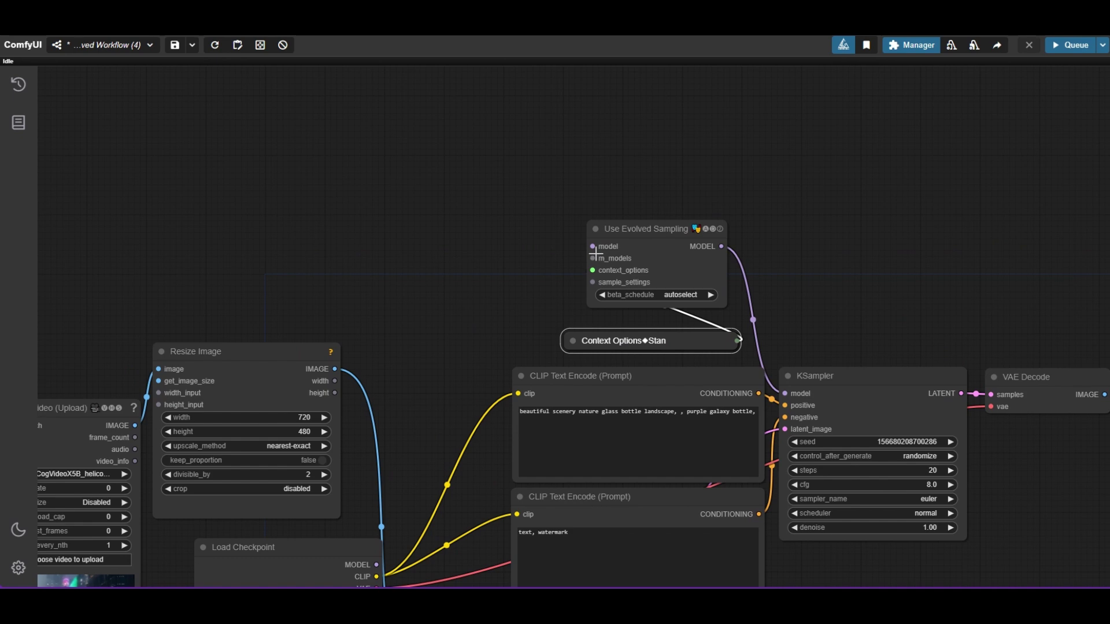
drag(594, 258, 627, 148)
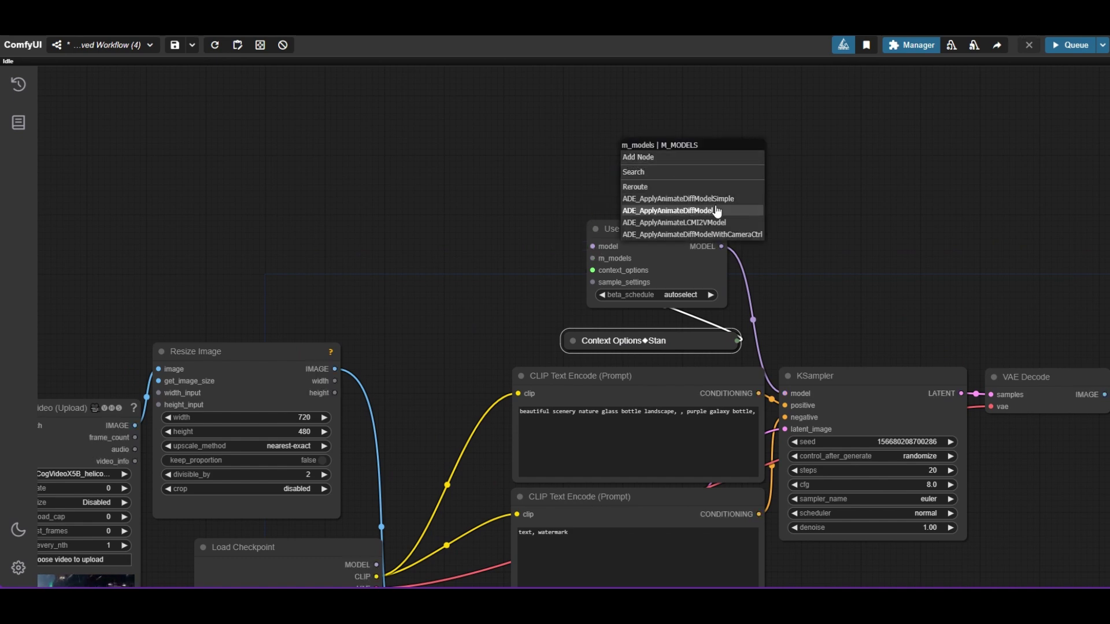
scroll(735, 223, up, 10)
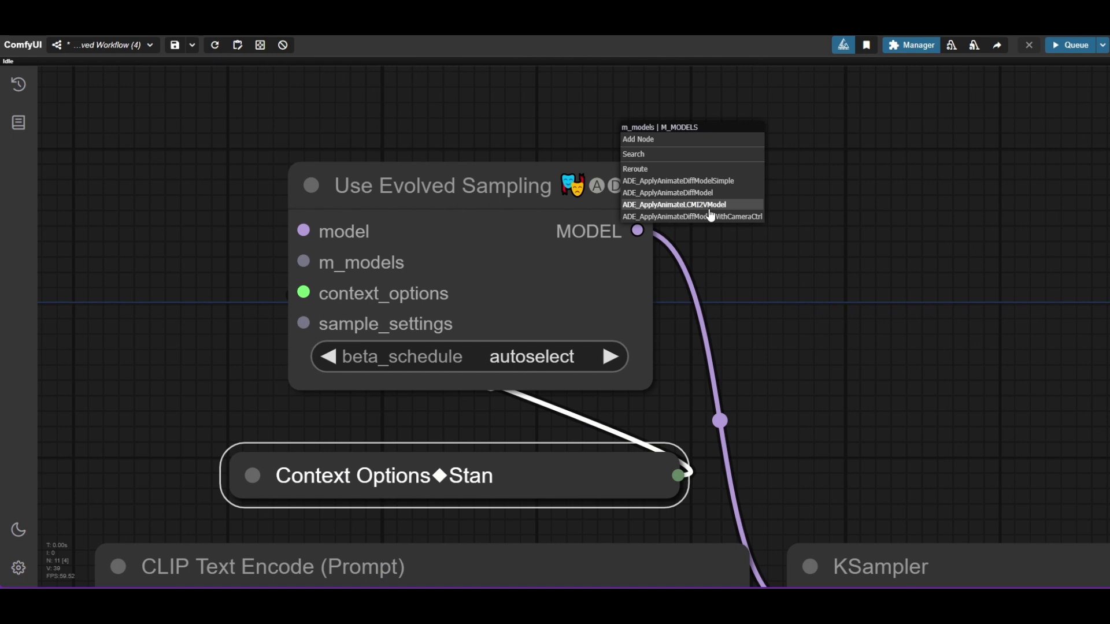
Add an Apply AnimateLCM-I2V Model node feeding m_models and position it
click(715, 212)
scroll(715, 223, down, 5)
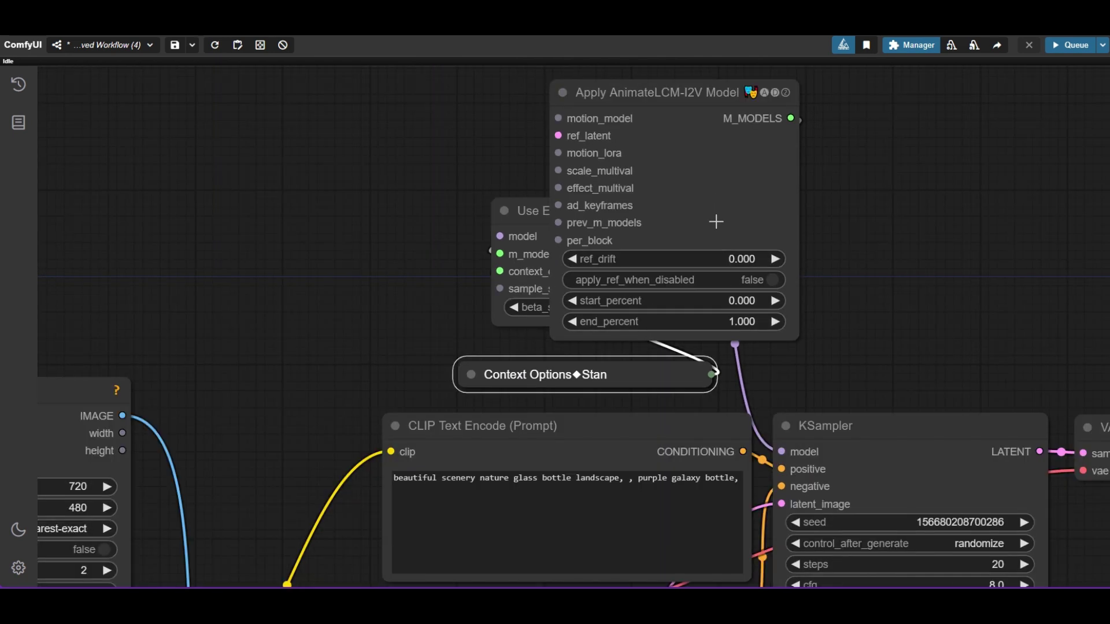
drag(661, 131, 403, 118)
scroll(404, 121, down, 3)
drag(577, 117, 736, 189)
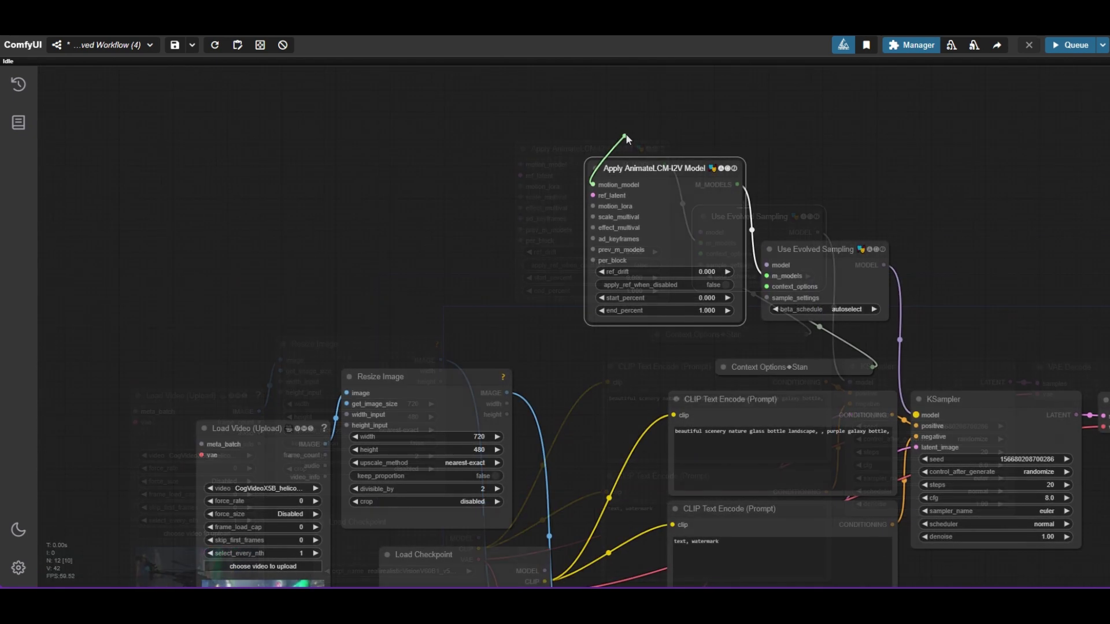
Supply its motion_model with a Load AnimateDiff Model node loading AnimateLCM_sd15_i2v.ckpt
drag(593, 184, 626, 124)
click(665, 175)
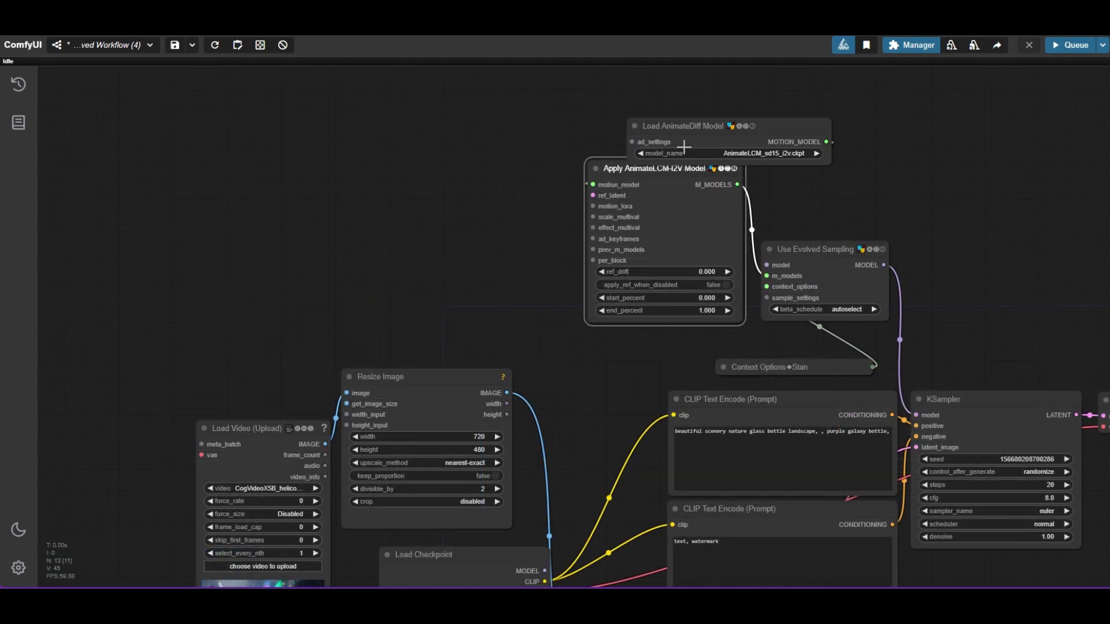
scroll(716, 119, up, 3)
drag(716, 119, 620, 111)
scroll(700, 124, up, 5)
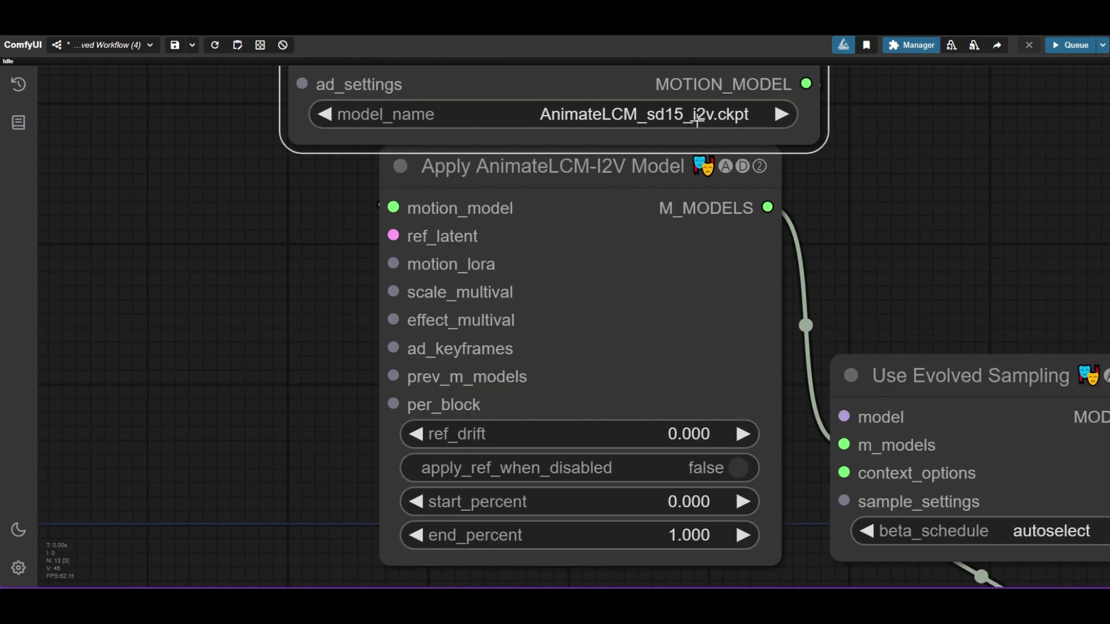
scroll(697, 125, down, 5)
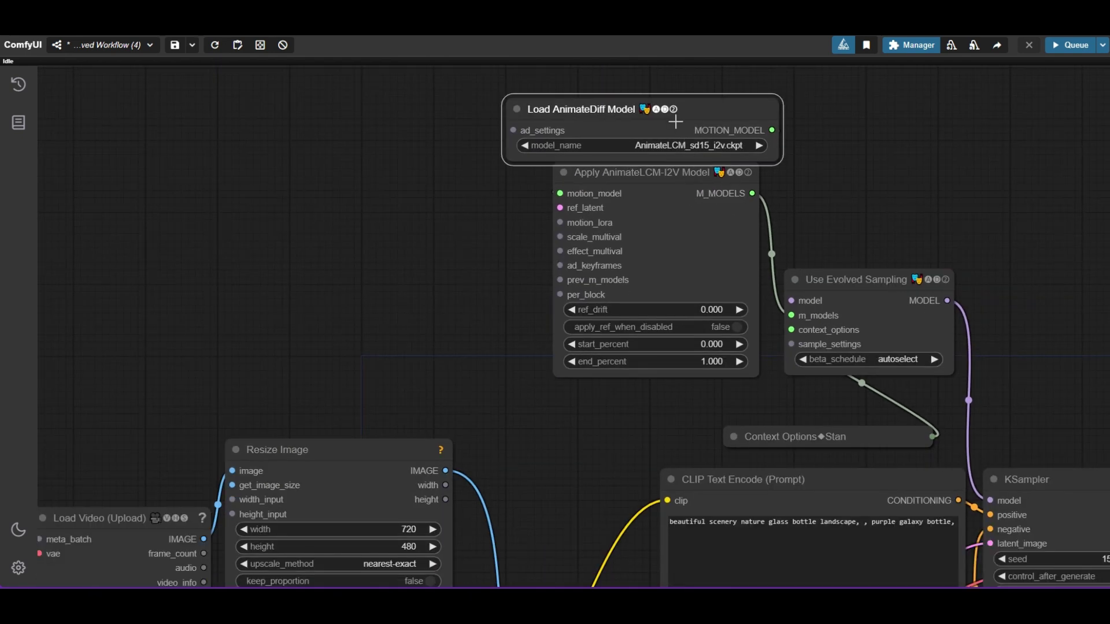
drag(675, 121, 690, 110)
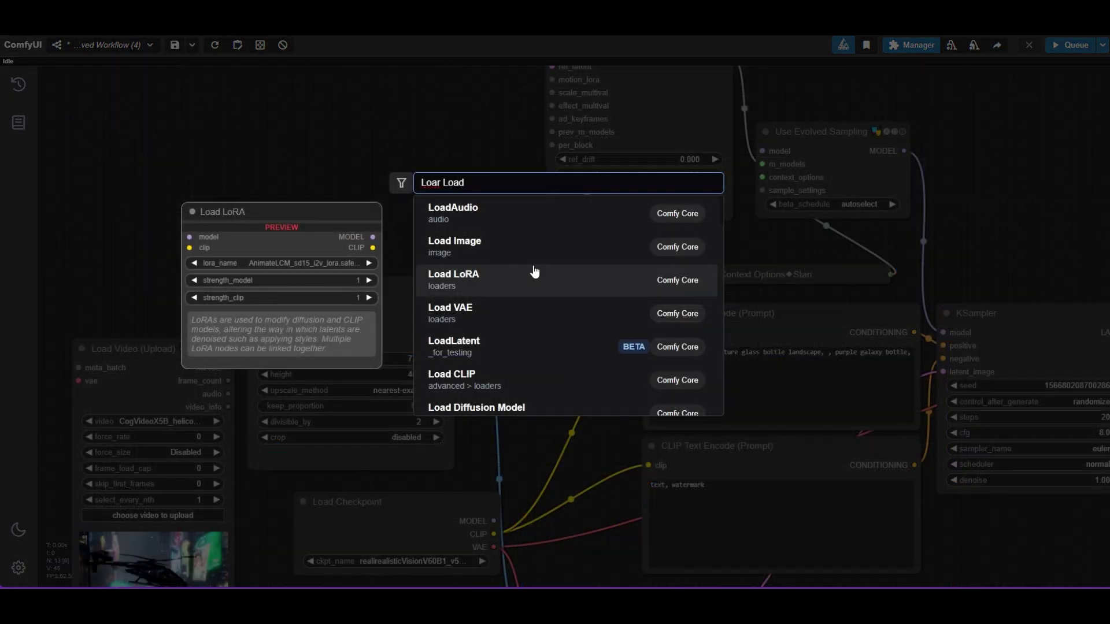
Search for the LoRA loader and add a LoraLoaderModelOnly node
scroll(536, 283, down, 1)
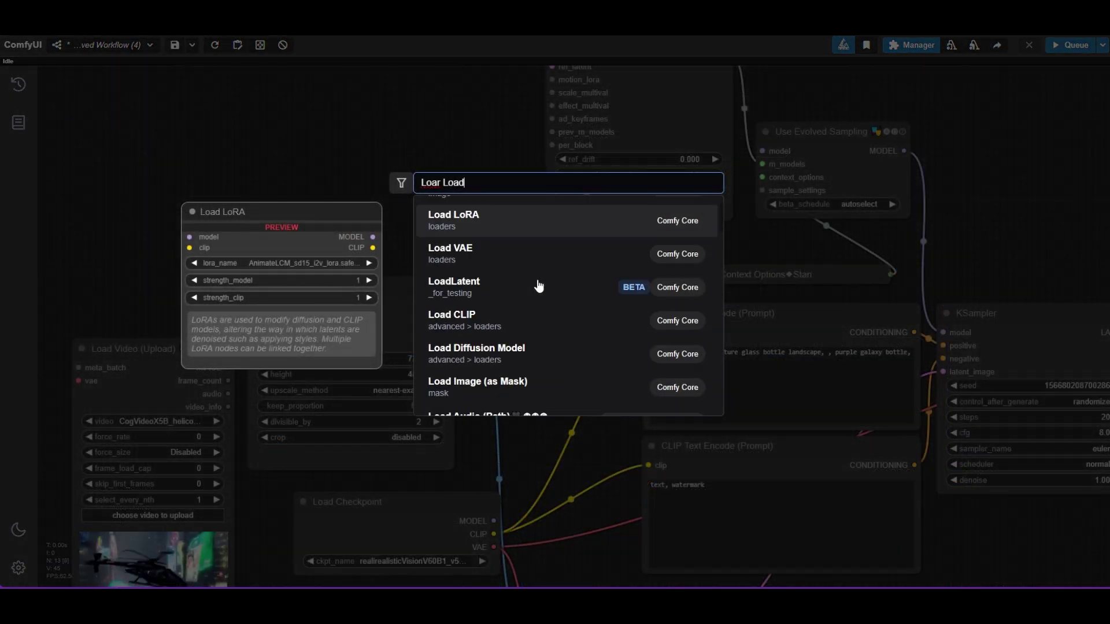
scroll(537, 283, up, 1)
text(er)
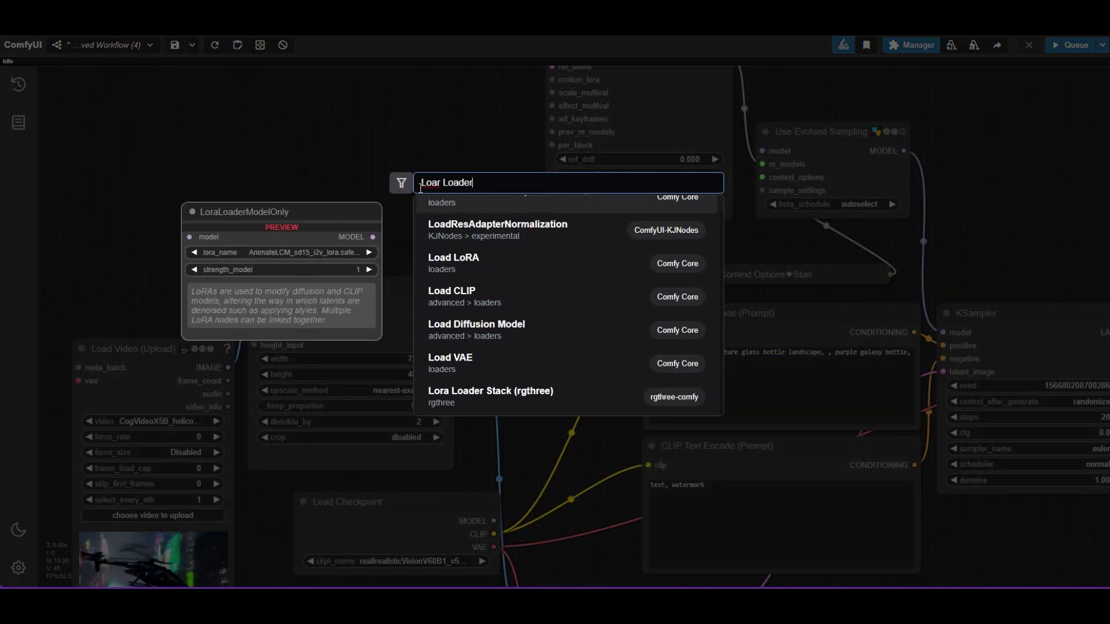
text(Lora)
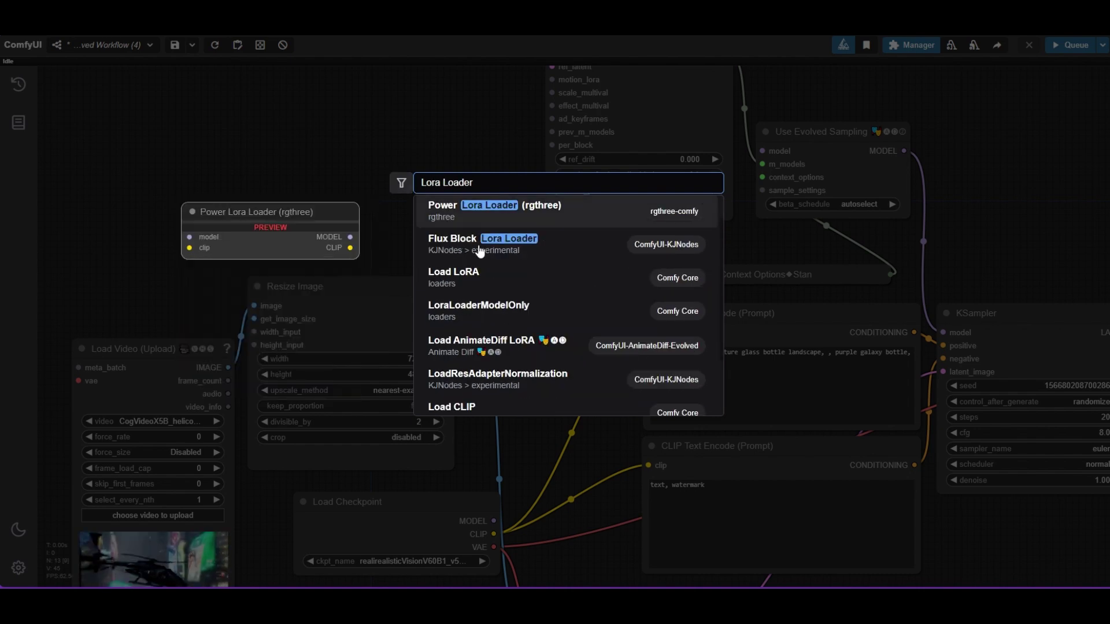
click(508, 311)
scroll(578, 393, down, 1)
scroll(578, 393, down, 1)
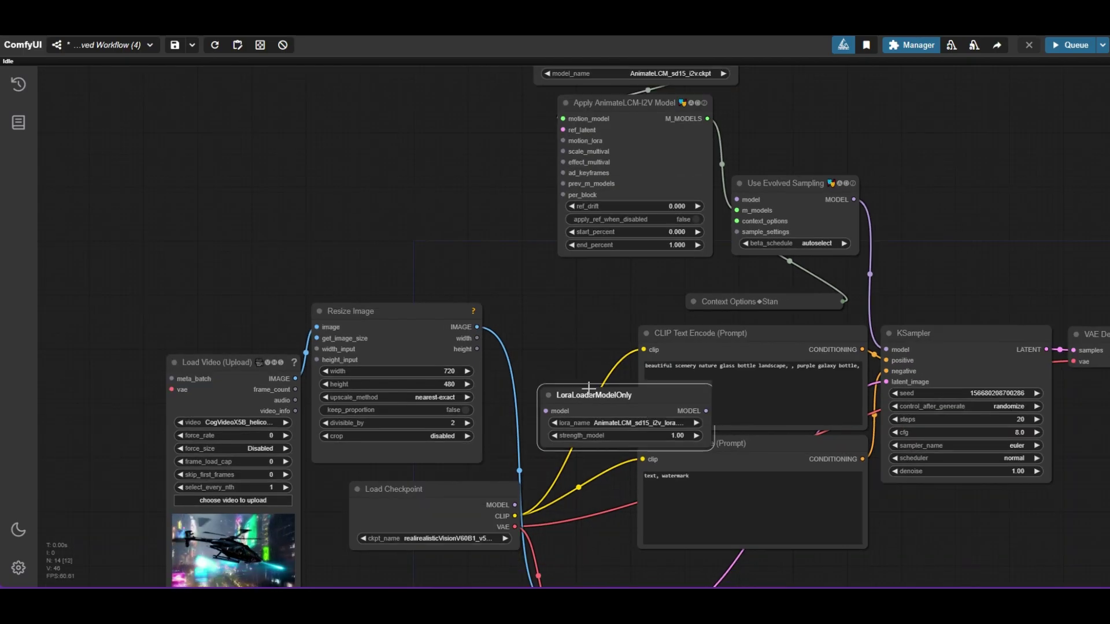
drag(575, 392, 537, 328)
Wire it between Load Checkpoint's MODEL and Use Evolved Sampling, loading AnimateLCM_sd15_i2v_lora.safetensors
drag(514, 502, 493, 343)
drag(652, 341, 736, 199)
scroll(598, 381, up, 6)
click(568, 332)
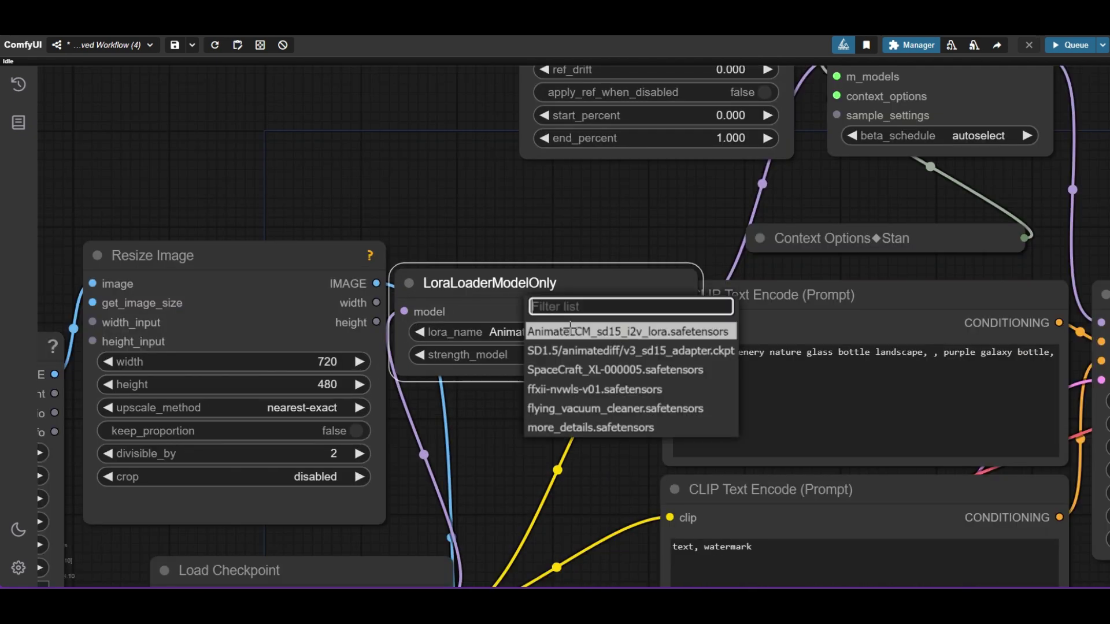
click(616, 332)
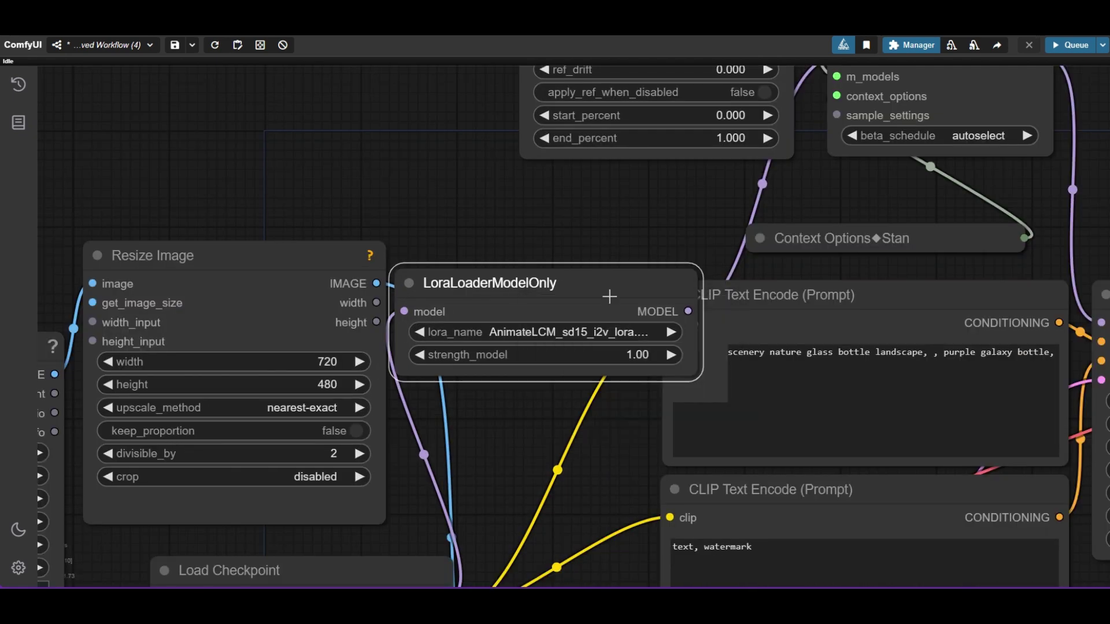
Add a Scale Ref Image and VAE Encode node from Animate Diff › Gen2 › AnimateLCM-I2V
scroll(609, 265, down, 5)
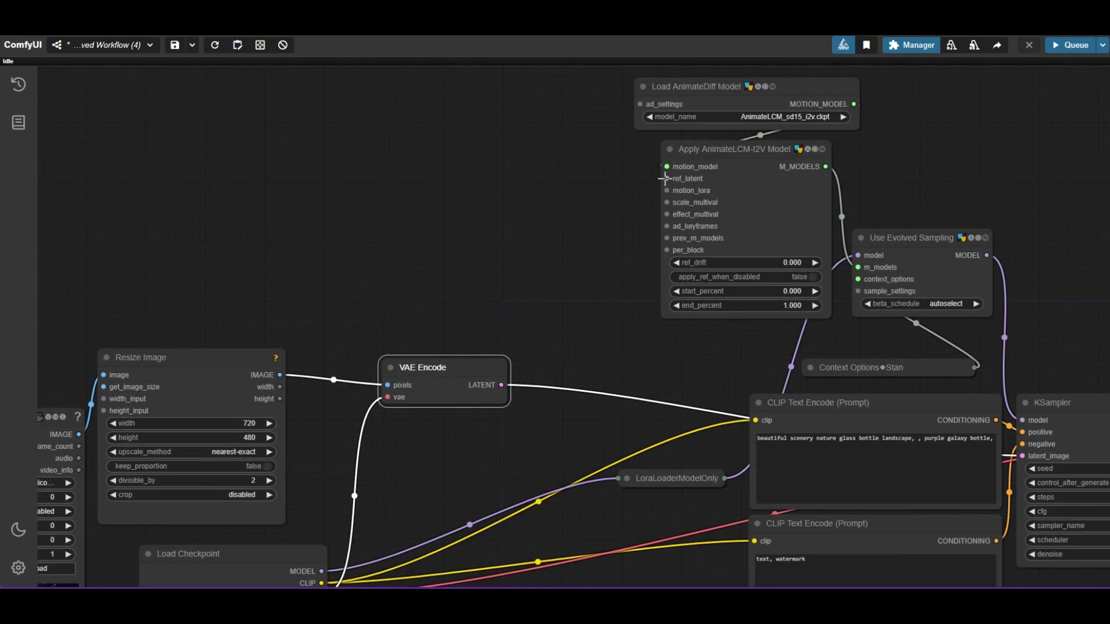
right_click(524, 200)
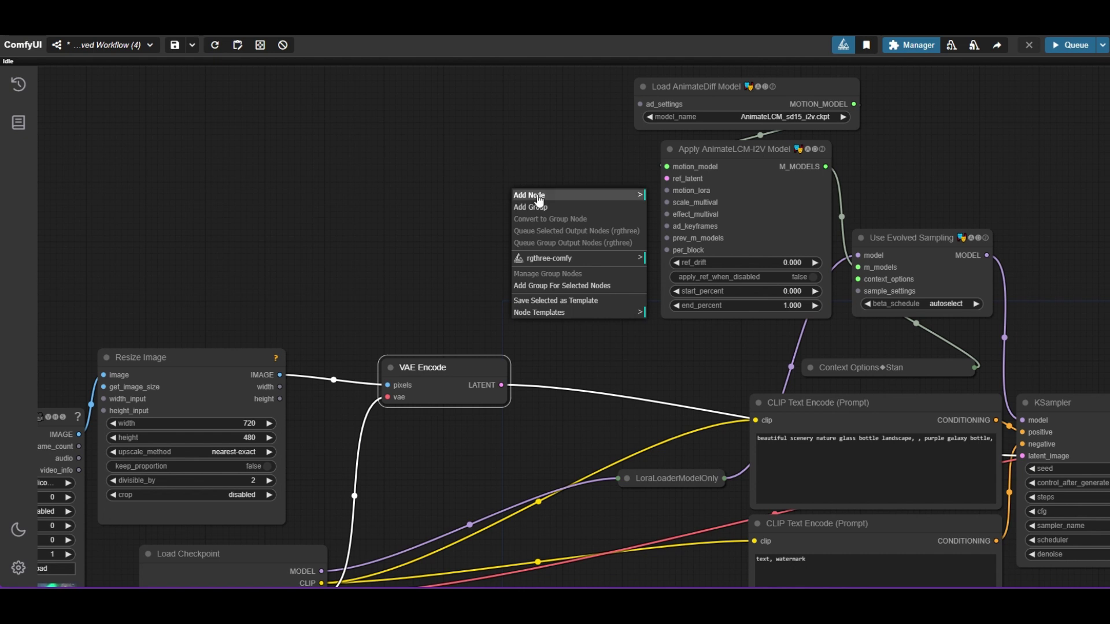
click(541, 196)
click(708, 411)
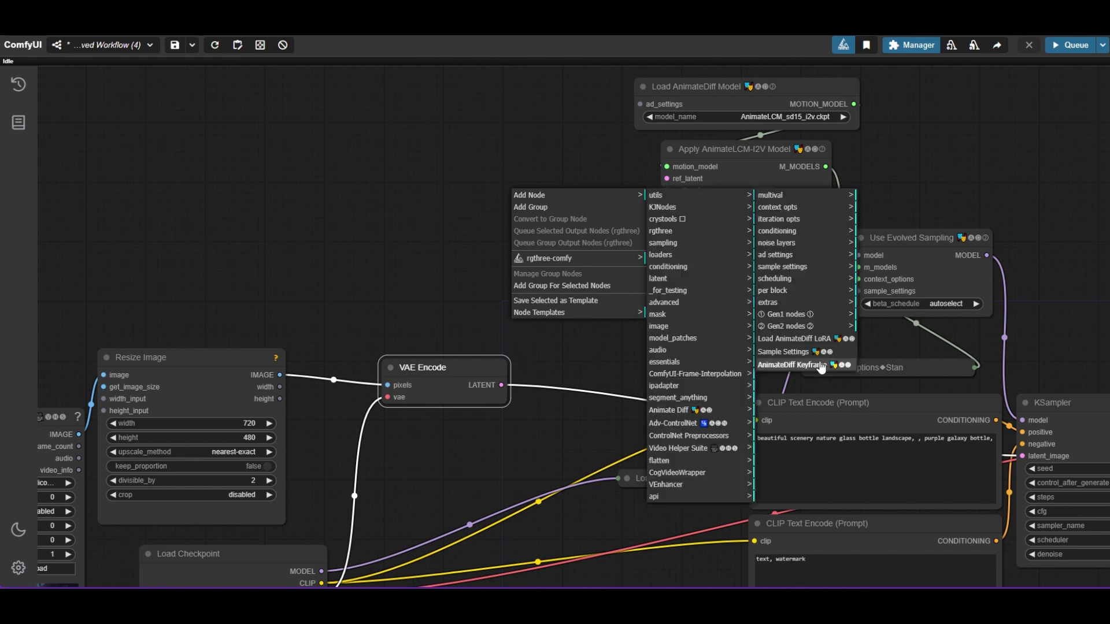
click(827, 328)
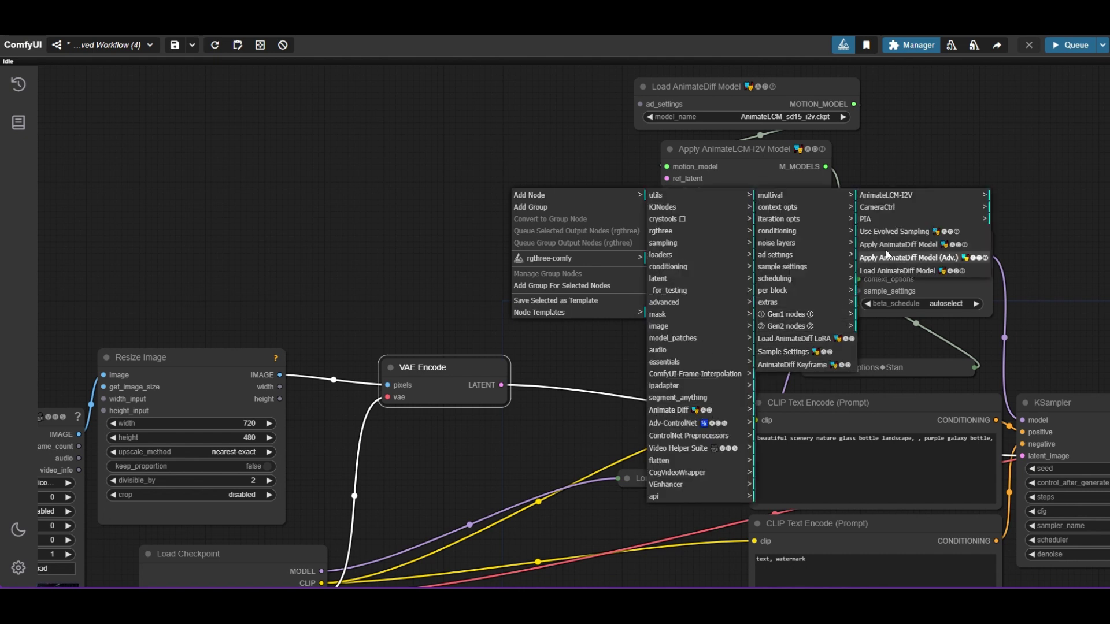
click(892, 195)
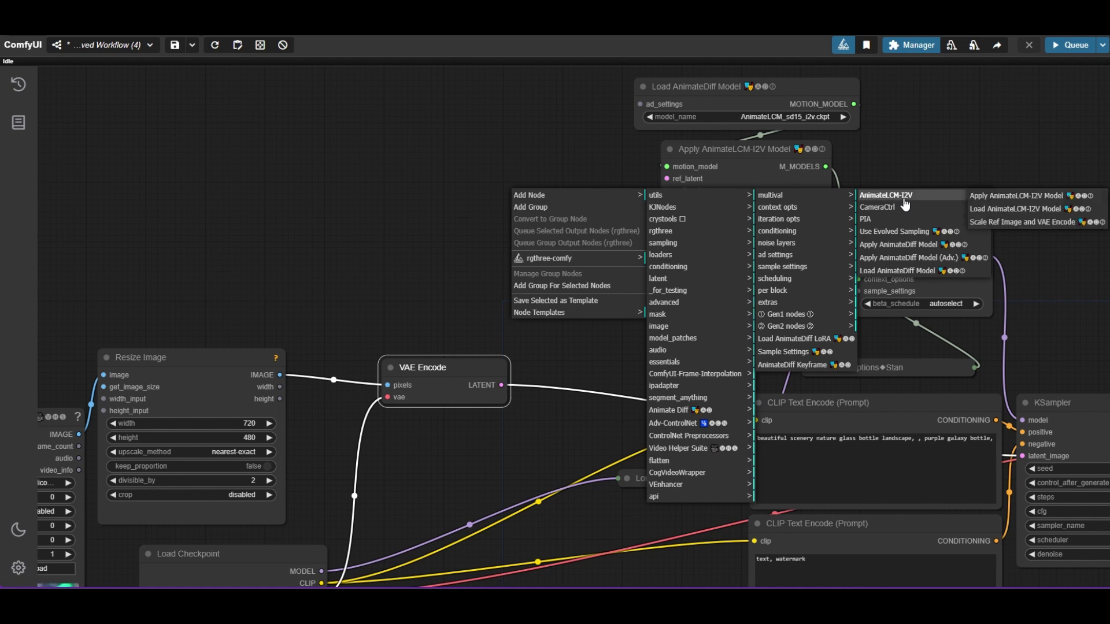
click(1018, 222)
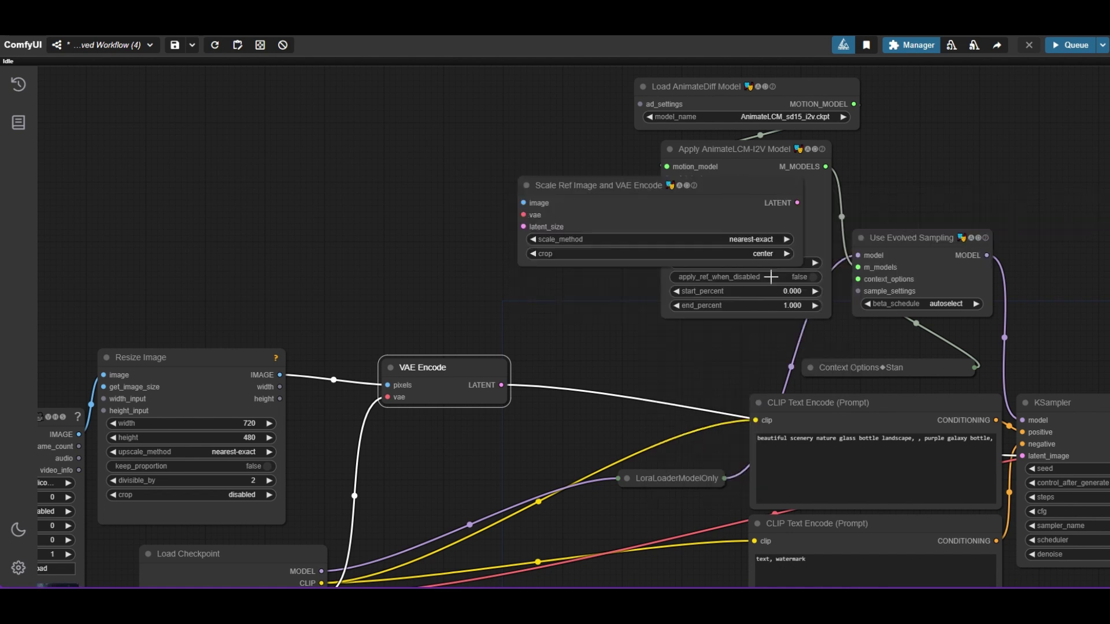
drag(801, 264, 689, 264)
drag(624, 199, 524, 200)
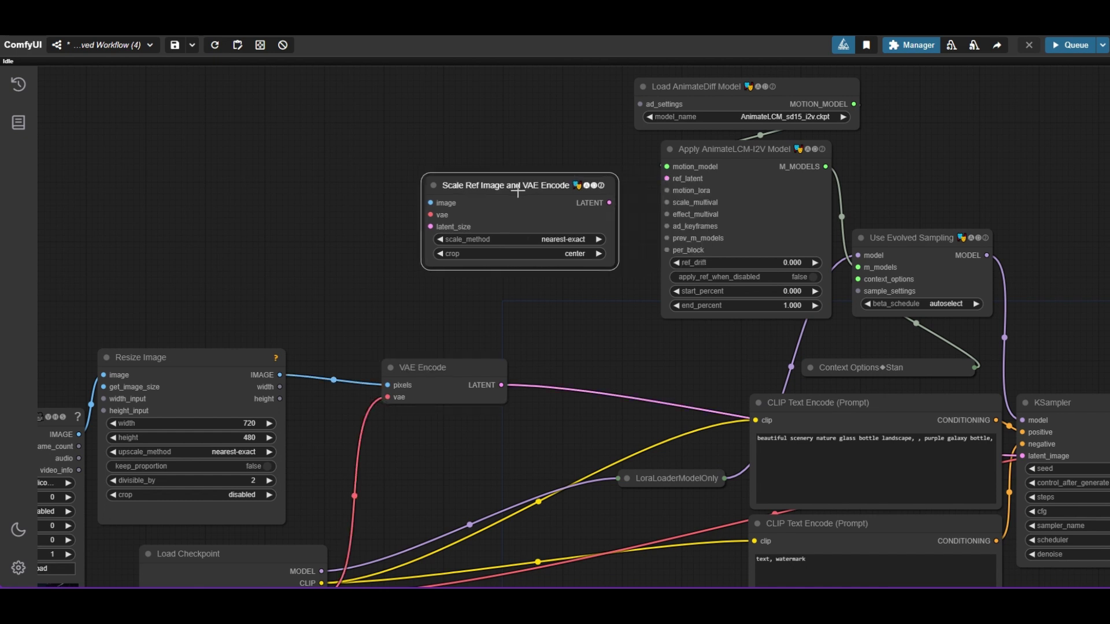
Connect it to ref_latent and feed it resized frames, the checkpoint VAE and VAE Encode's latent
drag(607, 202, 667, 179)
drag(347, 317, 457, 263)
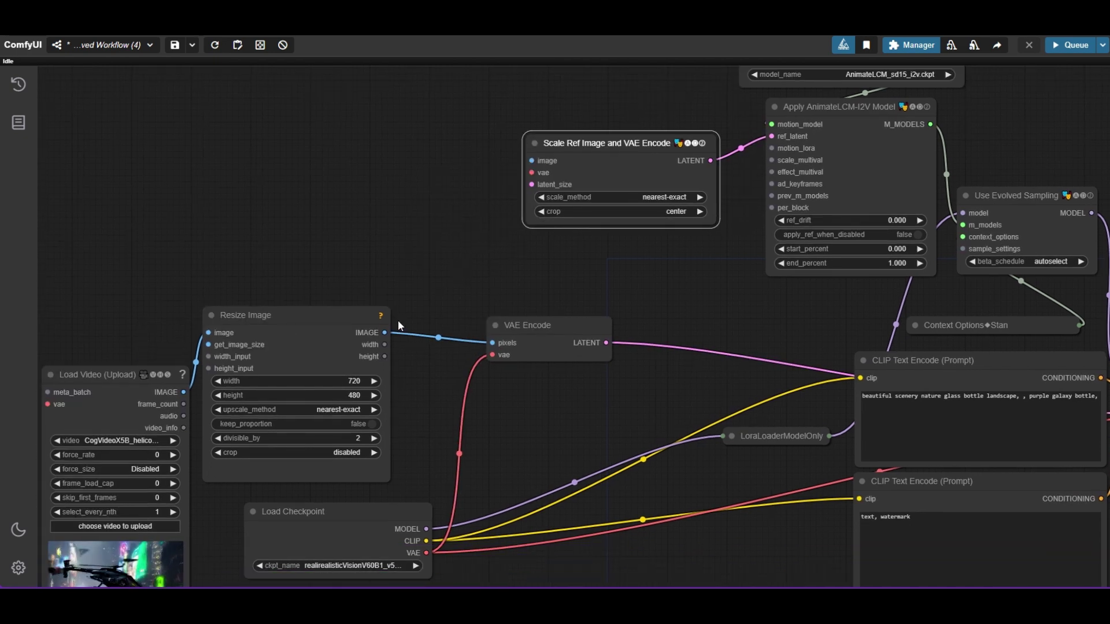
drag(387, 331, 523, 174)
drag(429, 553, 533, 184)
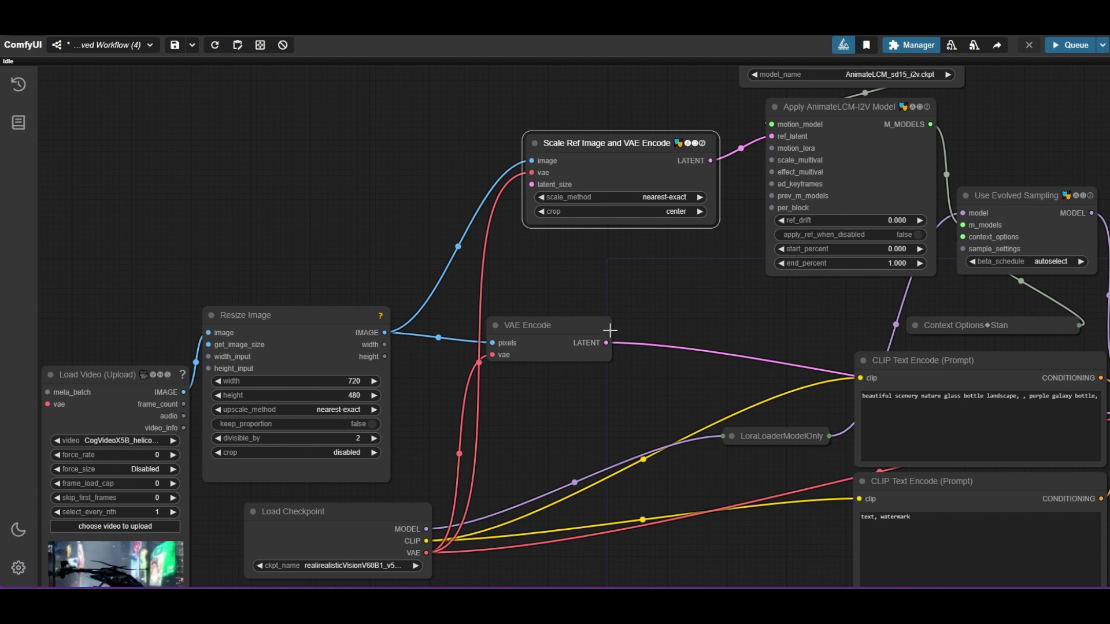
drag(604, 343, 532, 184)
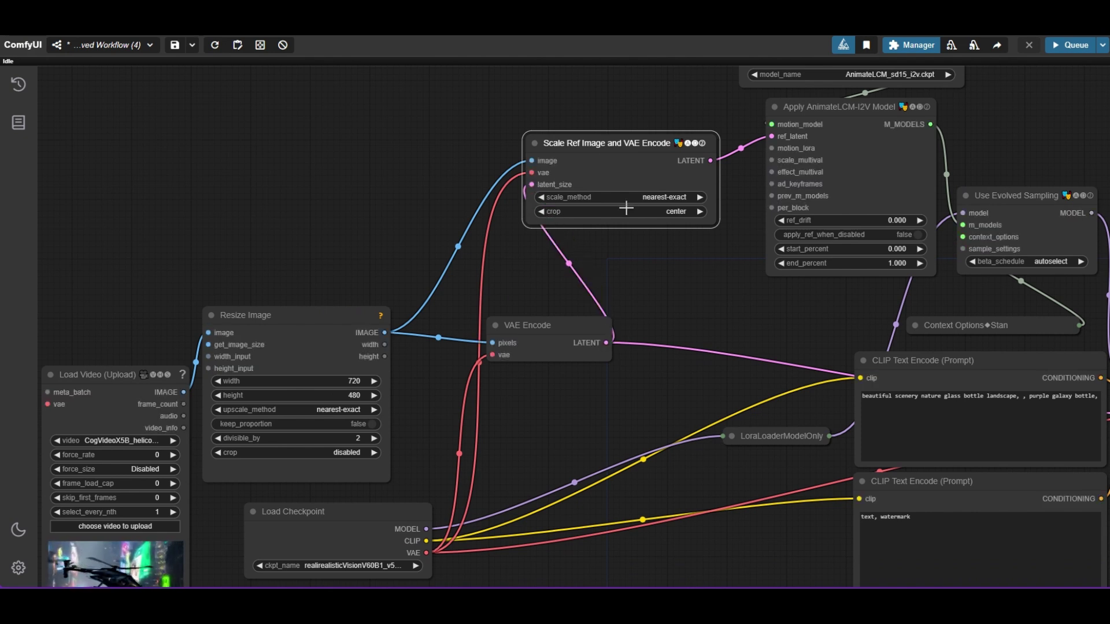
Set its scale_method to lanczos and disable cropping
click(679, 197)
click(687, 263)
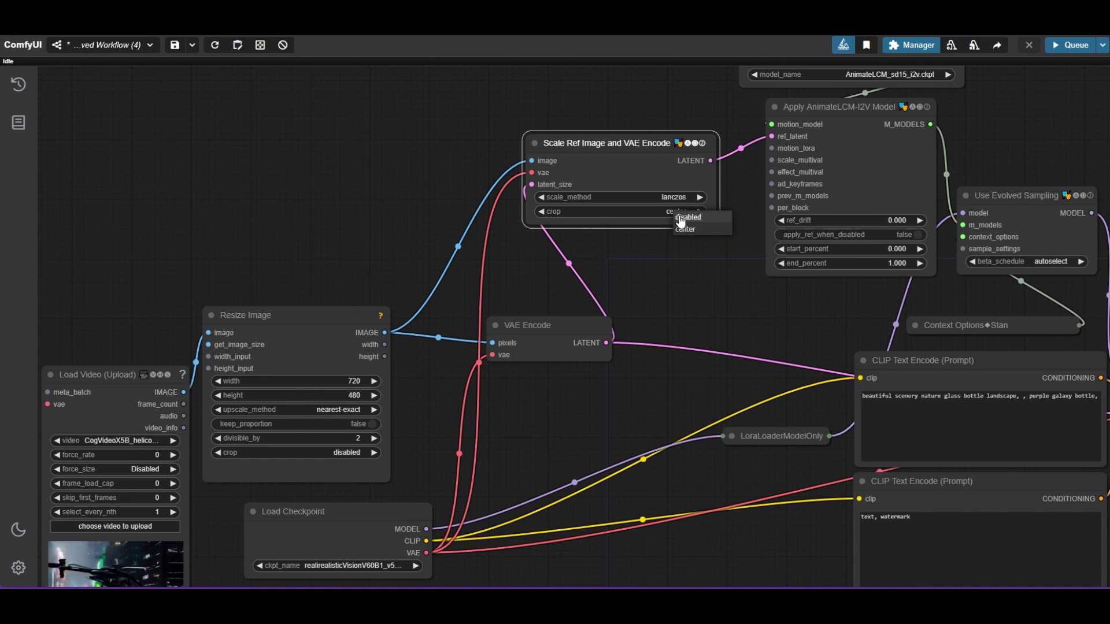
click(688, 217)
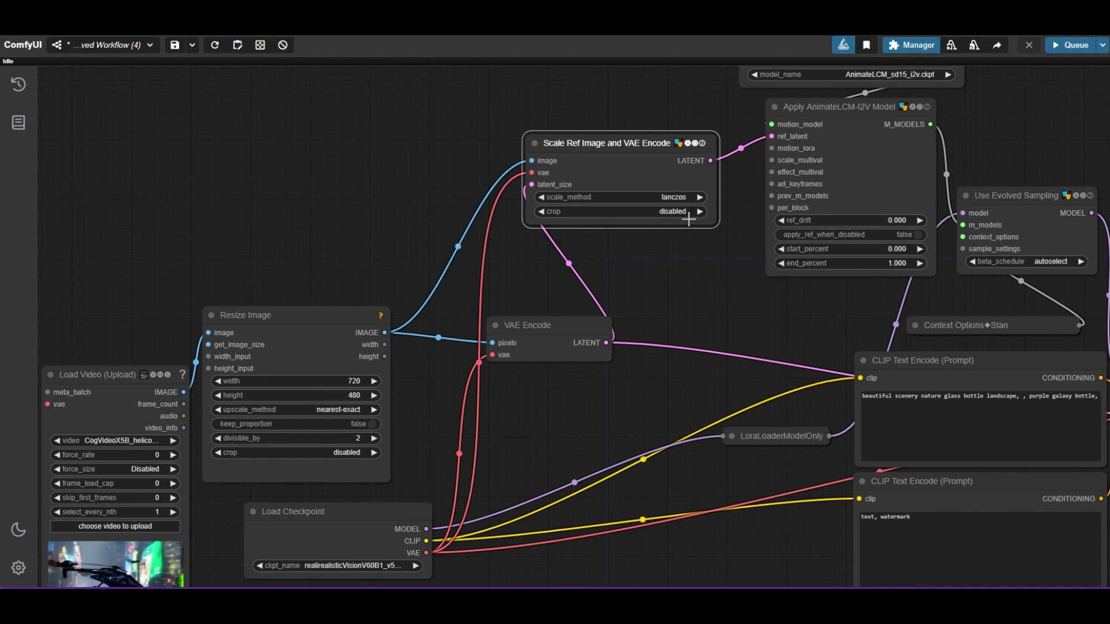
scroll(677, 237, down, 3)
Search 'Apply anim' and drop an unconnected Apply AnimateDiff Model (Adv.) node on the canvas
scroll(684, 237, down, 4)
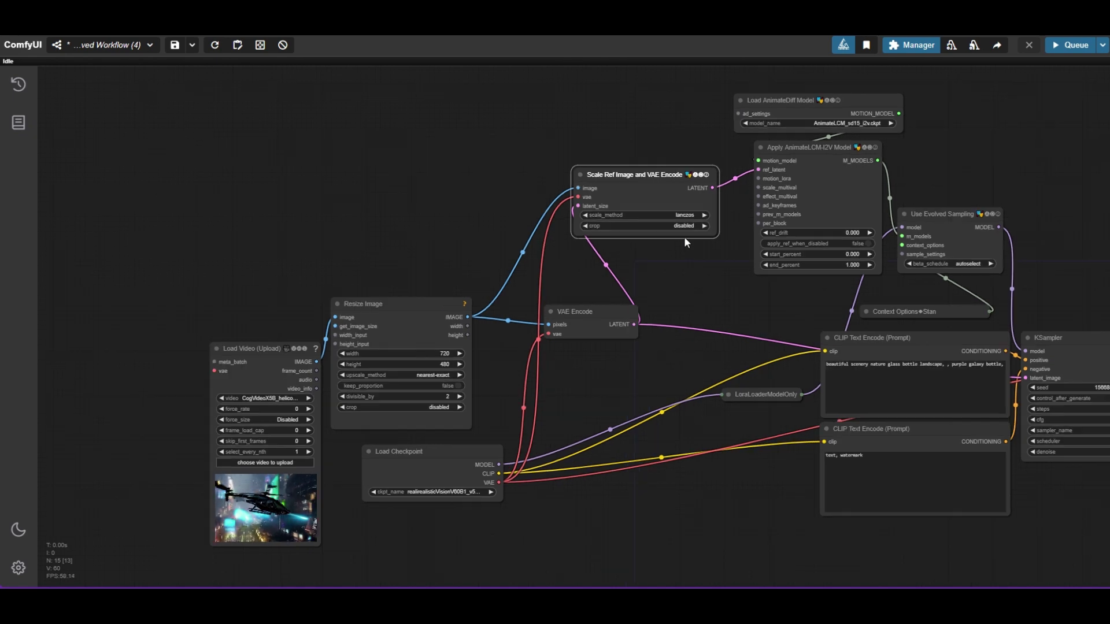
scroll(780, 366, up, 2)
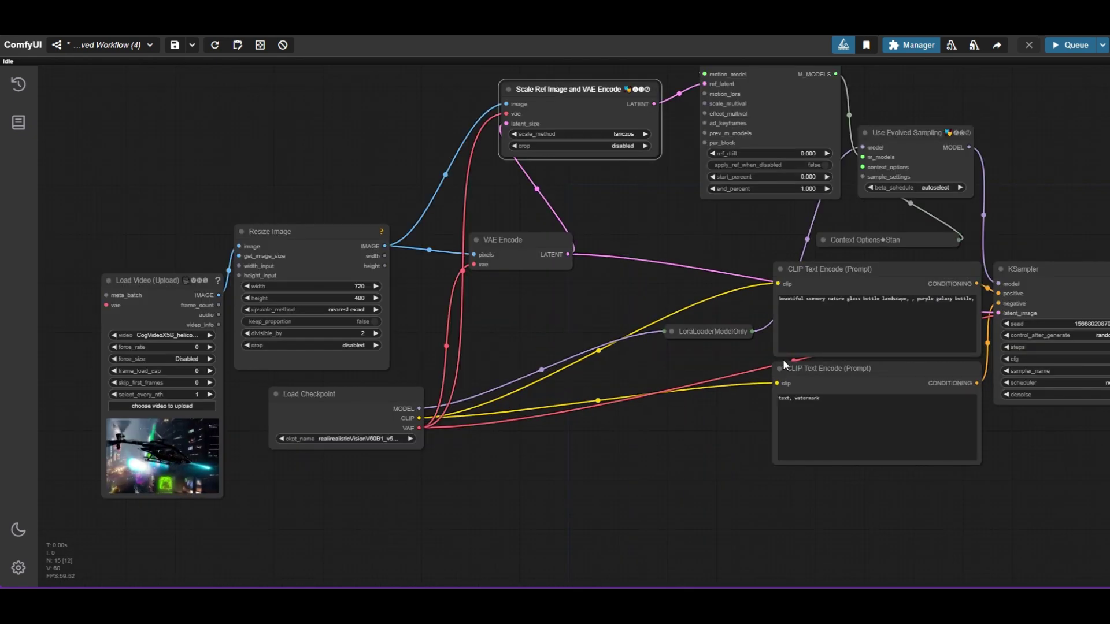
scroll(784, 364, up, 3)
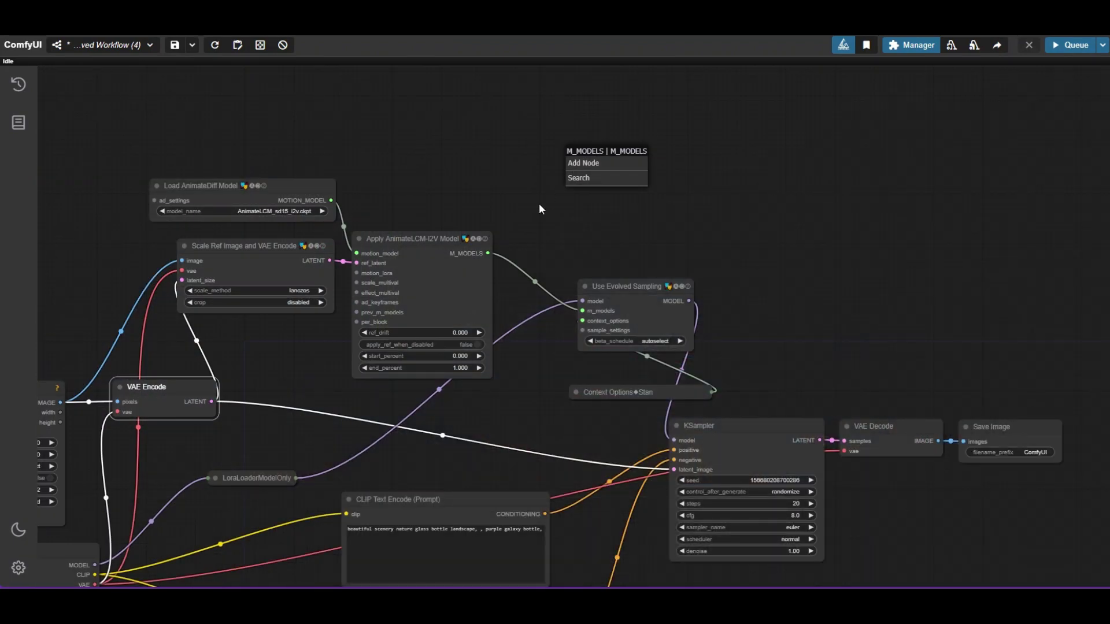
double_click(538, 203)
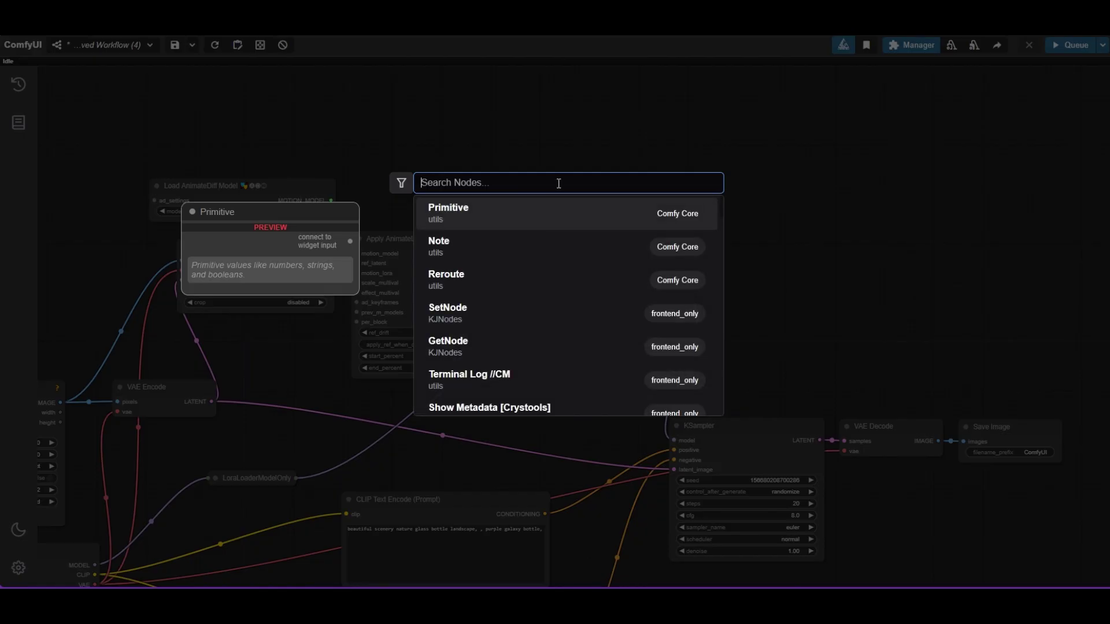
key(Escape)
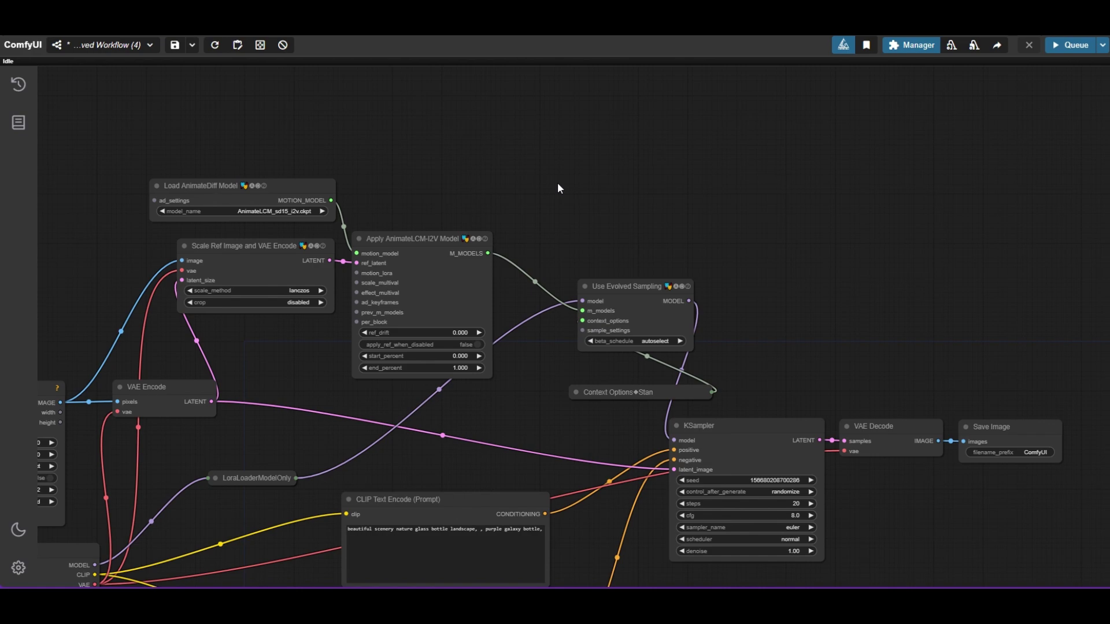
double_click(558, 184)
text(Apply)
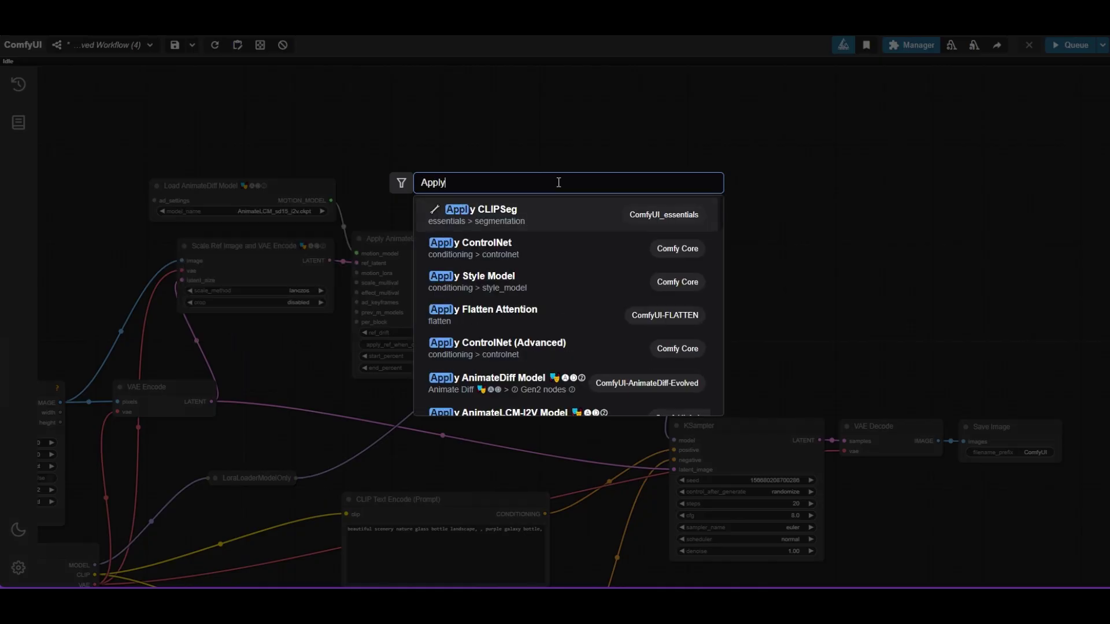
text( anim)
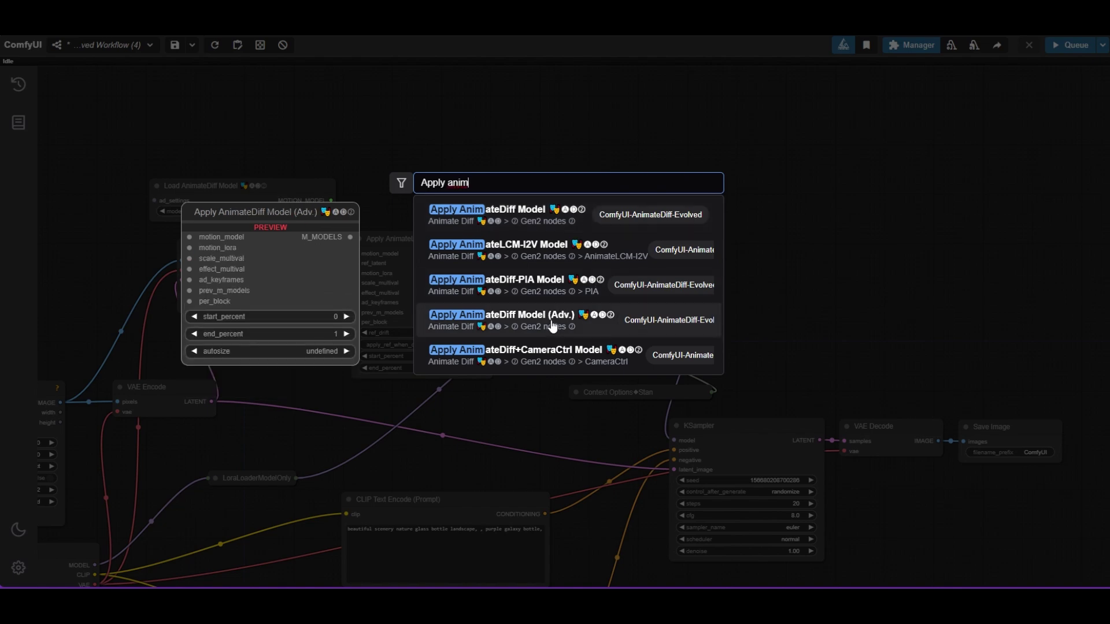
click(587, 318)
Chain AnimateLCM-I2V's motion models through the Apply AnimateDiff (Adv.) node into Use Evolved Sampling
scroll(613, 168, up, 2)
drag(614, 168, 577, 139)
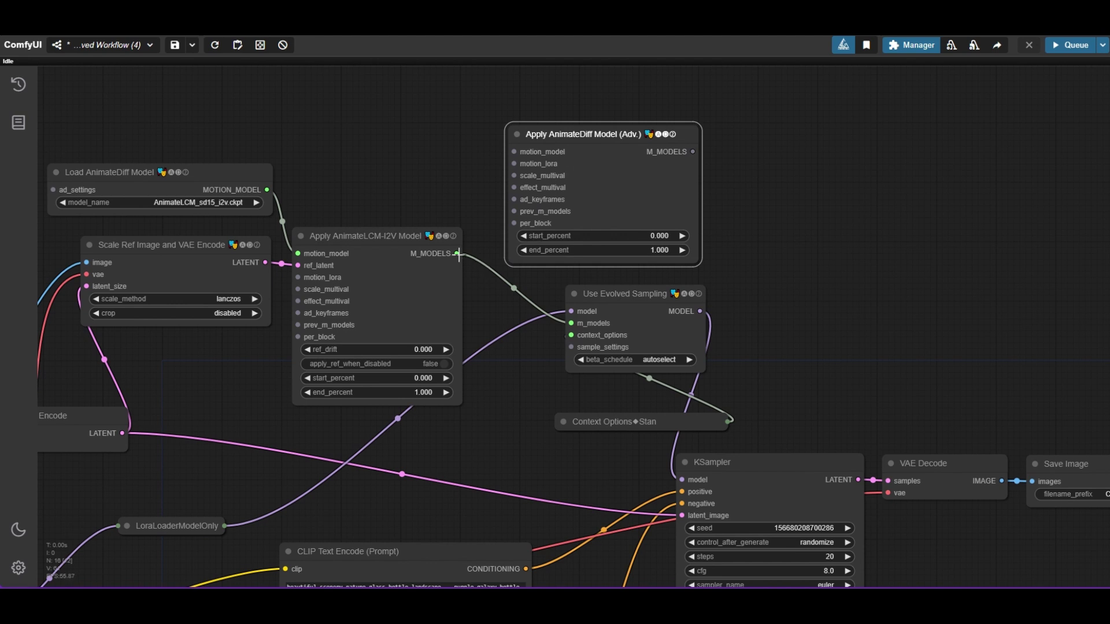
drag(458, 253, 510, 170)
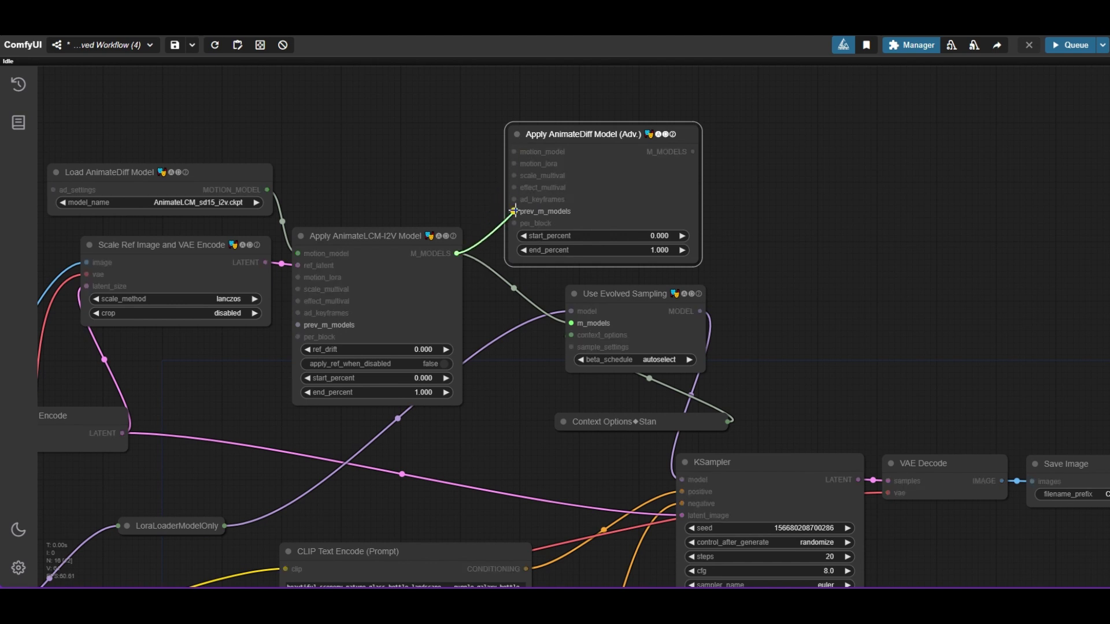
drag(514, 211, 515, 211)
drag(696, 152, 564, 294)
Add a Load AnimateDiff Model on motion_model, set to v3_sd15_mm.ckpt
drag(515, 151, 541, 127)
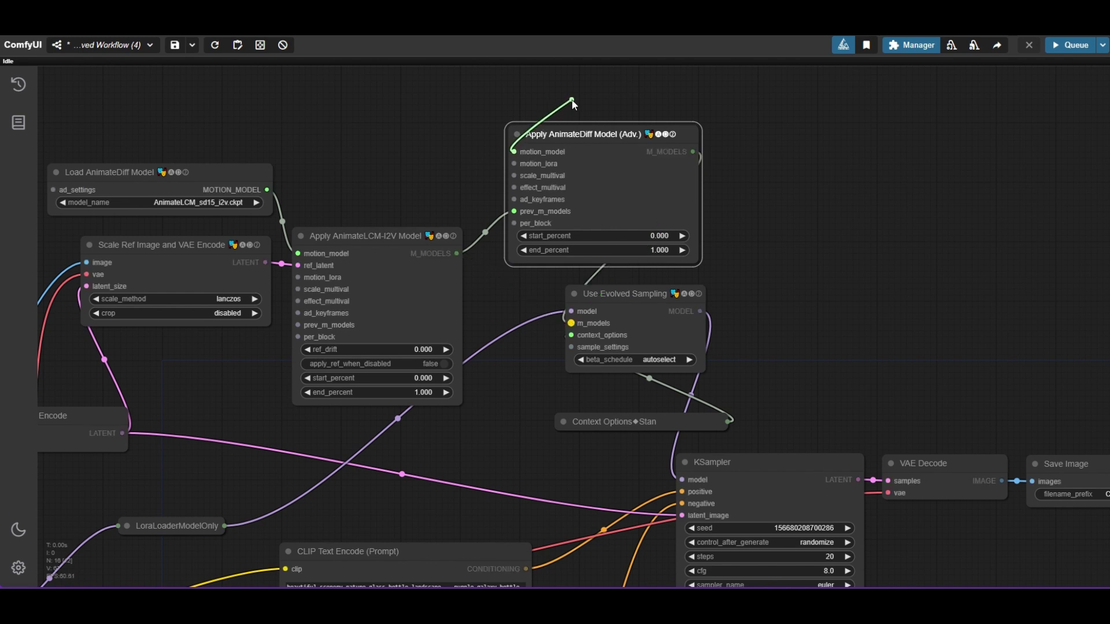
drag(572, 103, 573, 103)
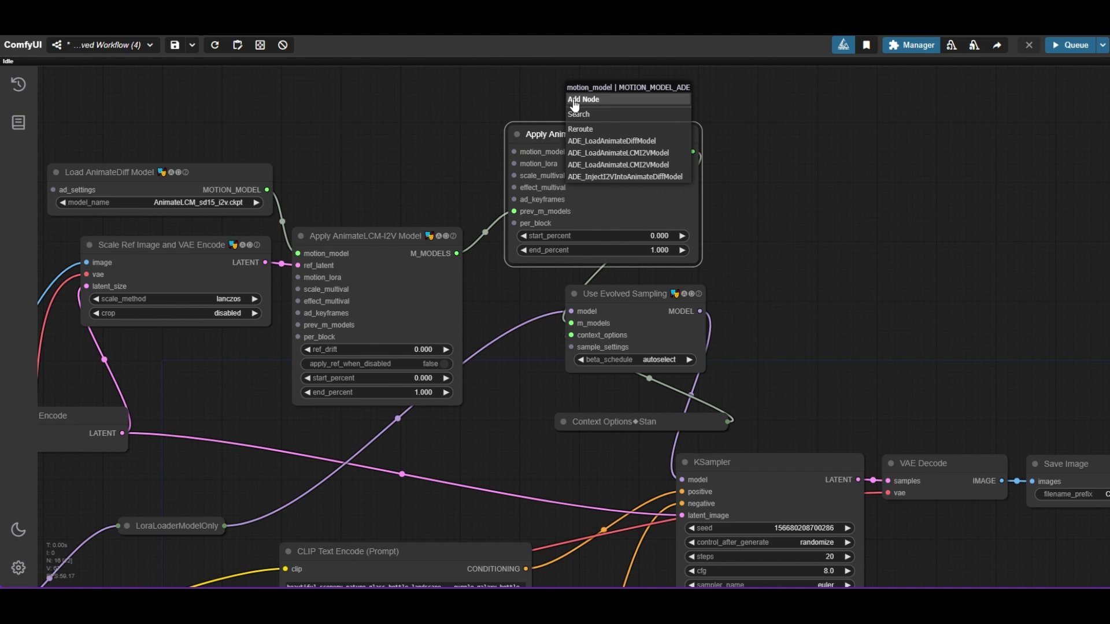
click(610, 140)
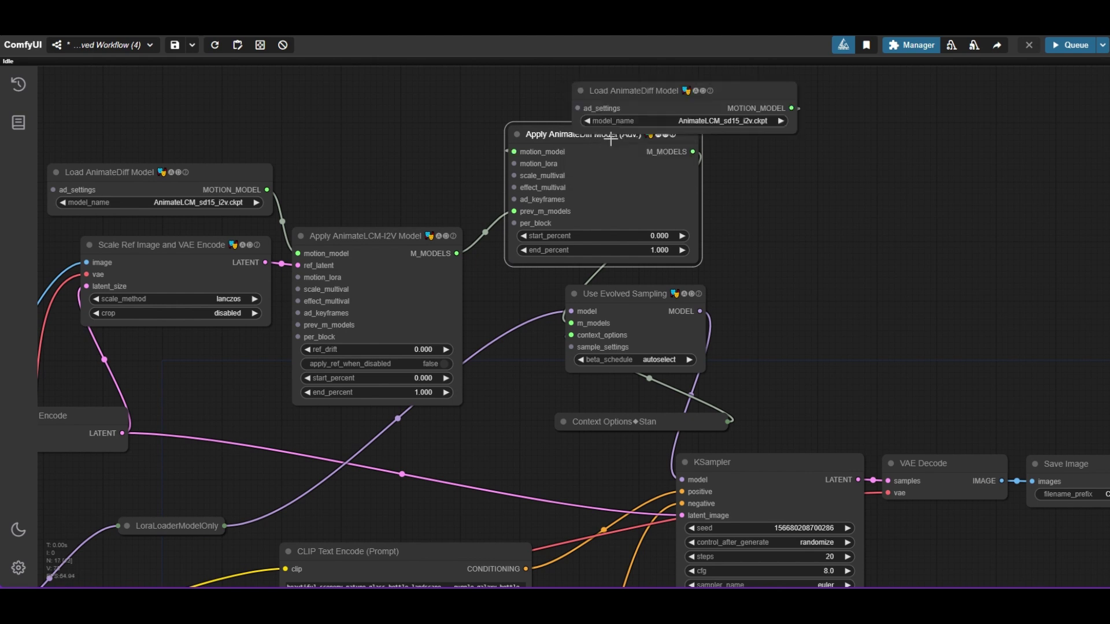
drag(775, 171, 813, 304)
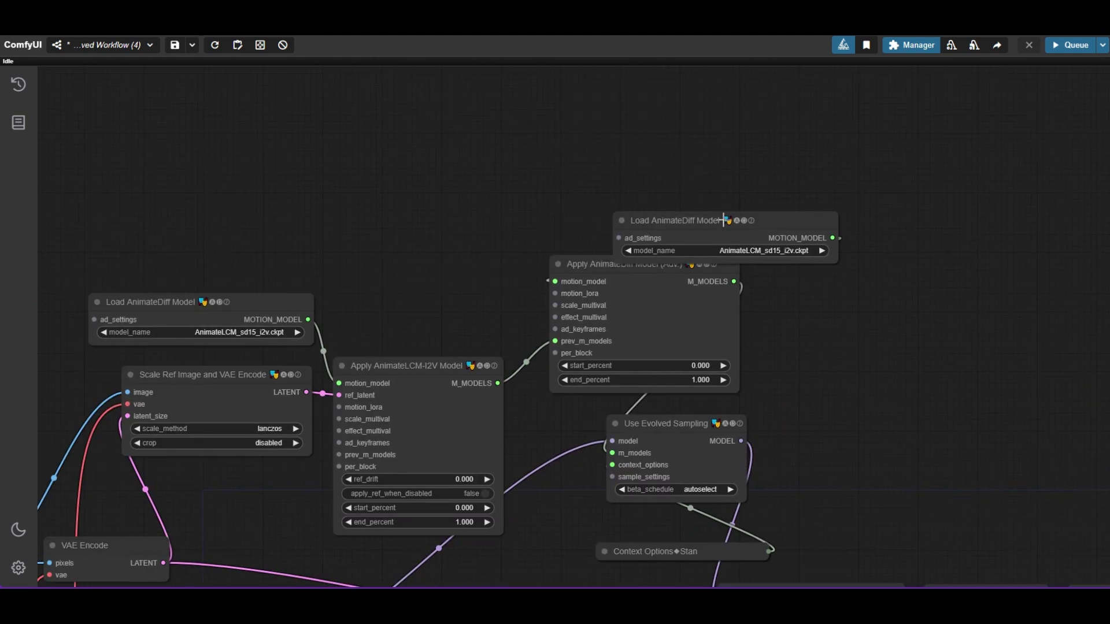
drag(727, 225, 664, 193)
scroll(682, 211, up, 1)
click(683, 212)
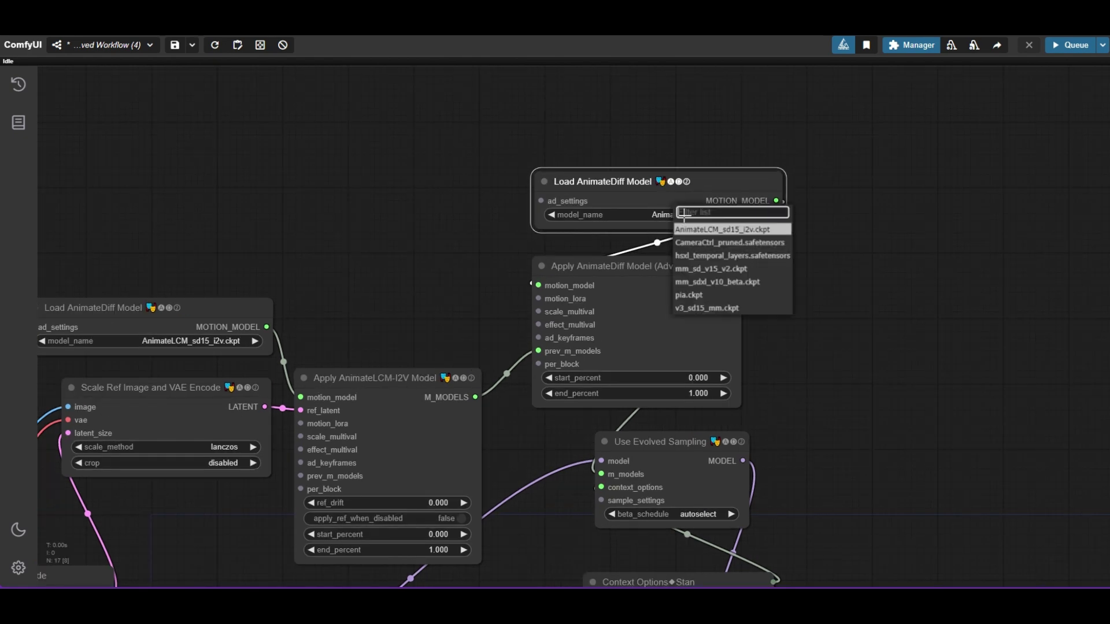
click(692, 307)
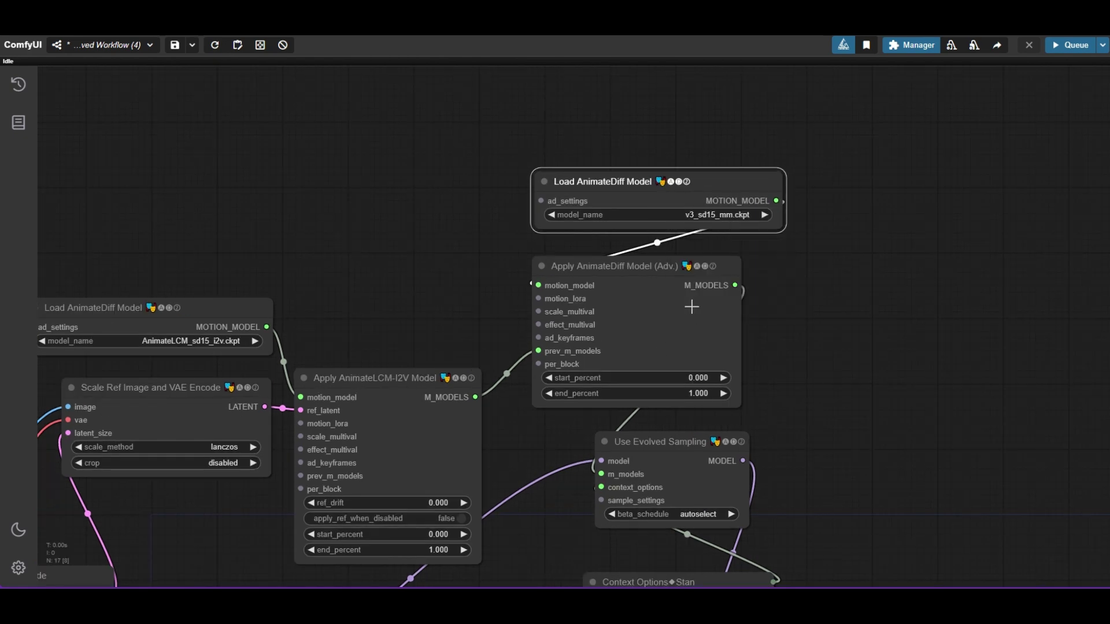
click(378, 317)
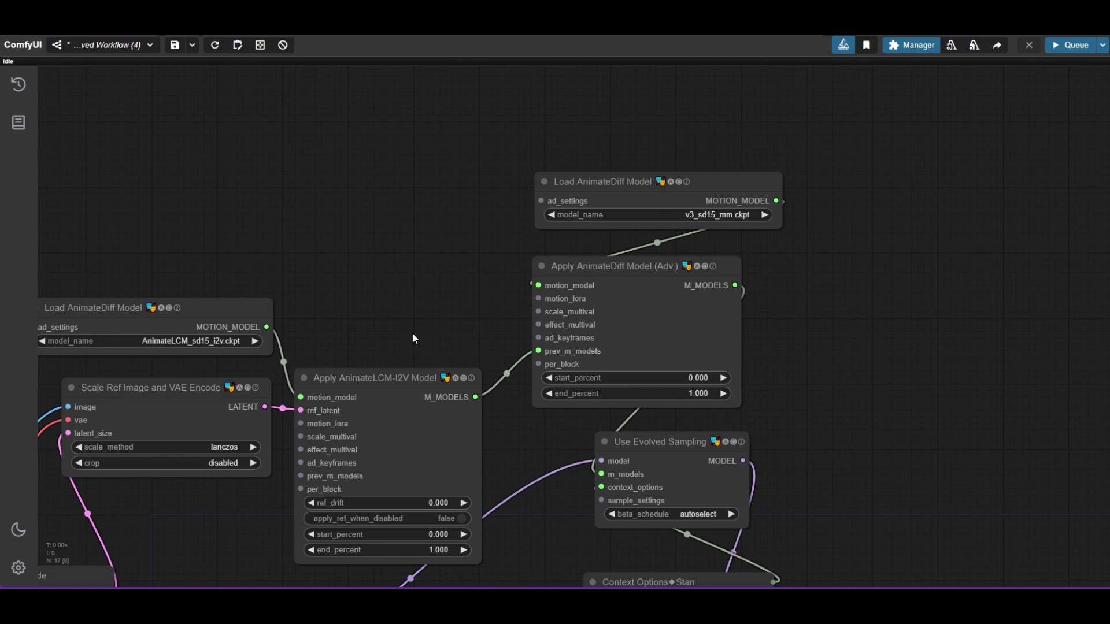
Set AnimateLCM-I2V end_percent and Apply AnimateDiff (Adv.) start_percent both to 1/6 (0.167)
drag(544, 449, 575, 324)
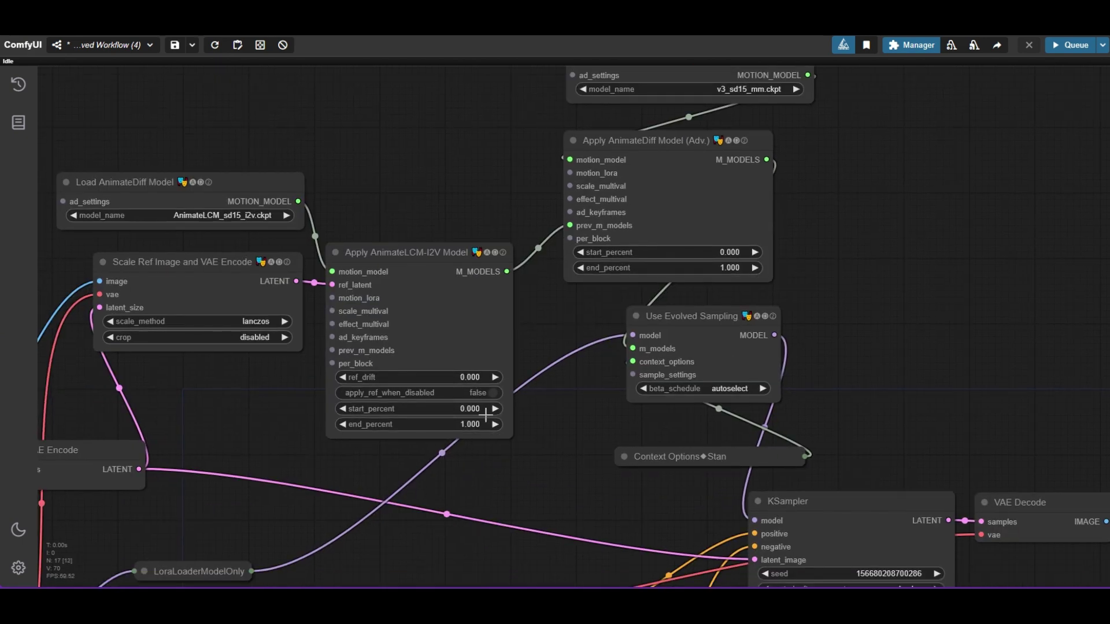
scroll(486, 414, up, 1)
click(461, 423)
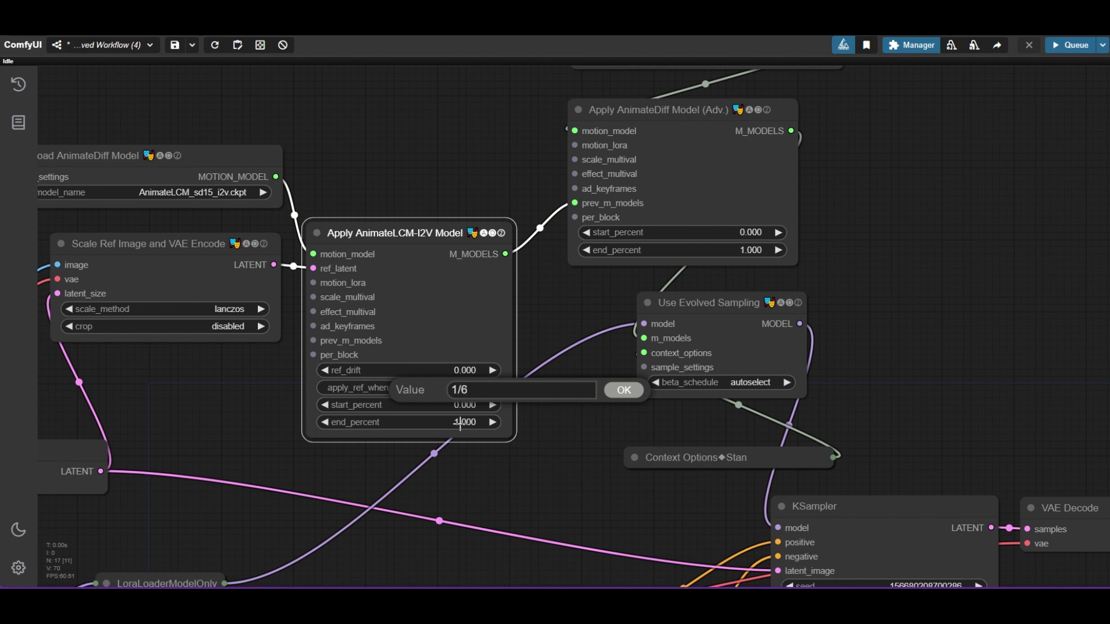
text(1/6)
key(Return)
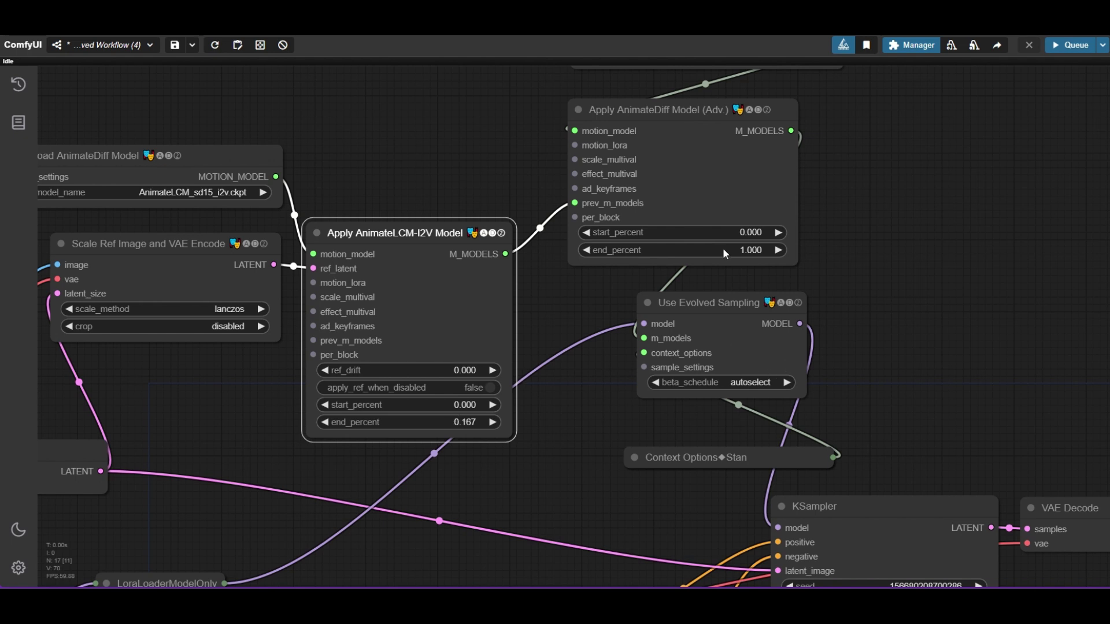
click(752, 232)
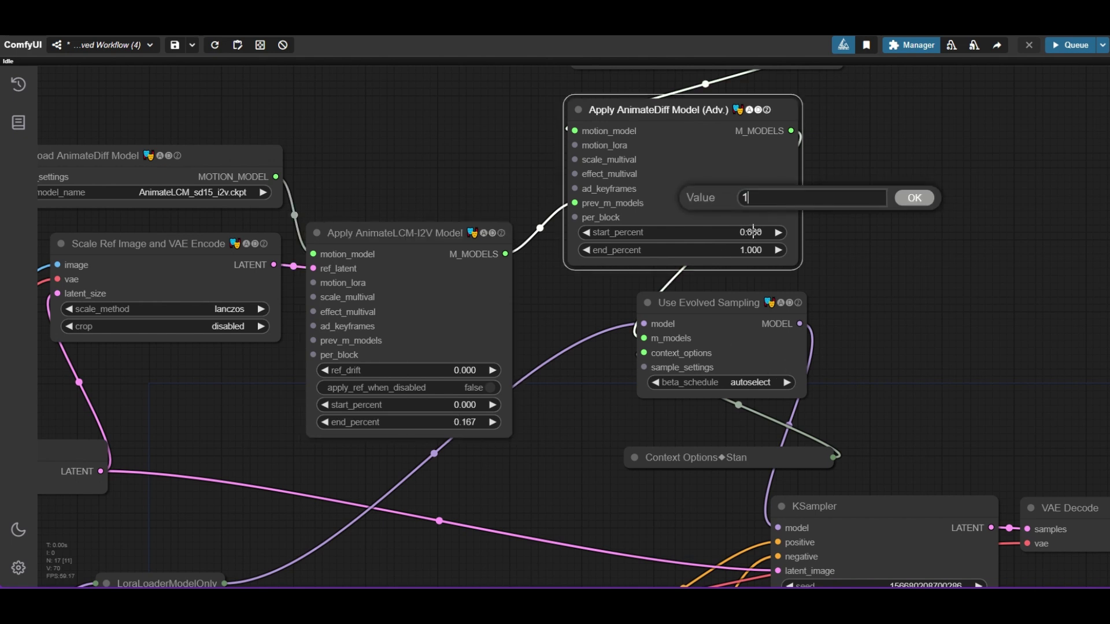
key(Return)
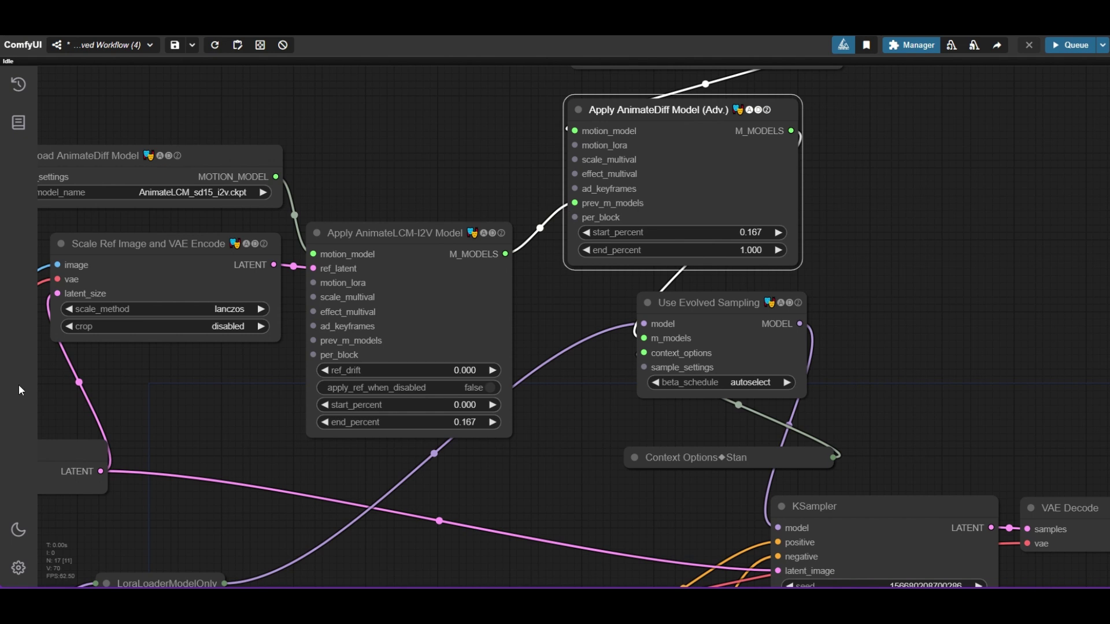
drag(210, 395, 469, 324)
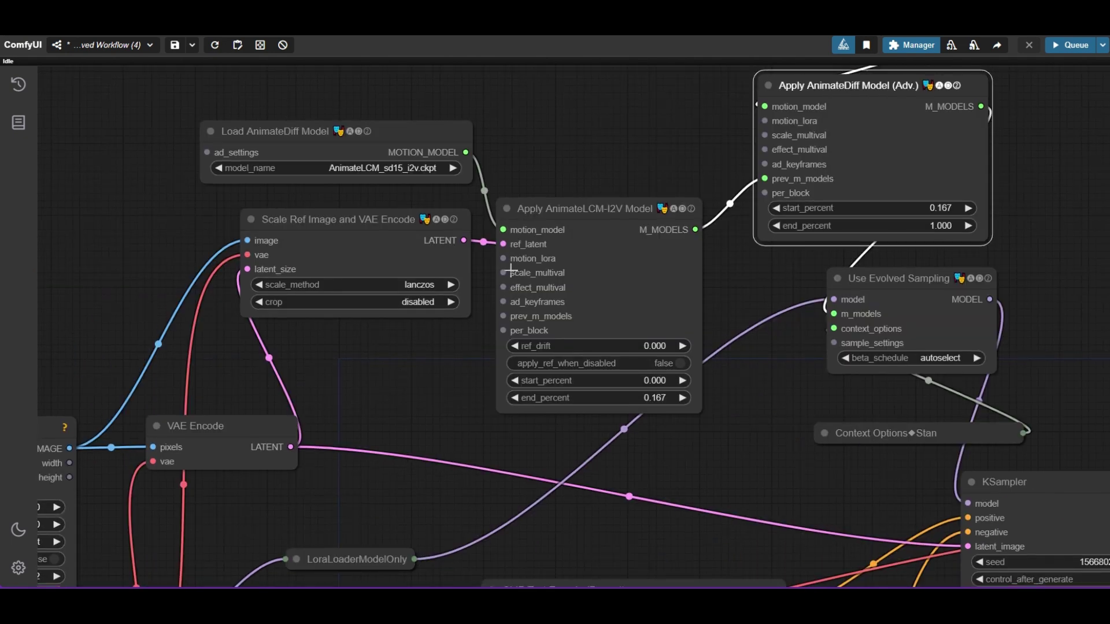
Add a Multival node with float_val 0.8 feeding Apply AnimateDiff's scale_multival
drag(504, 272, 462, 363)
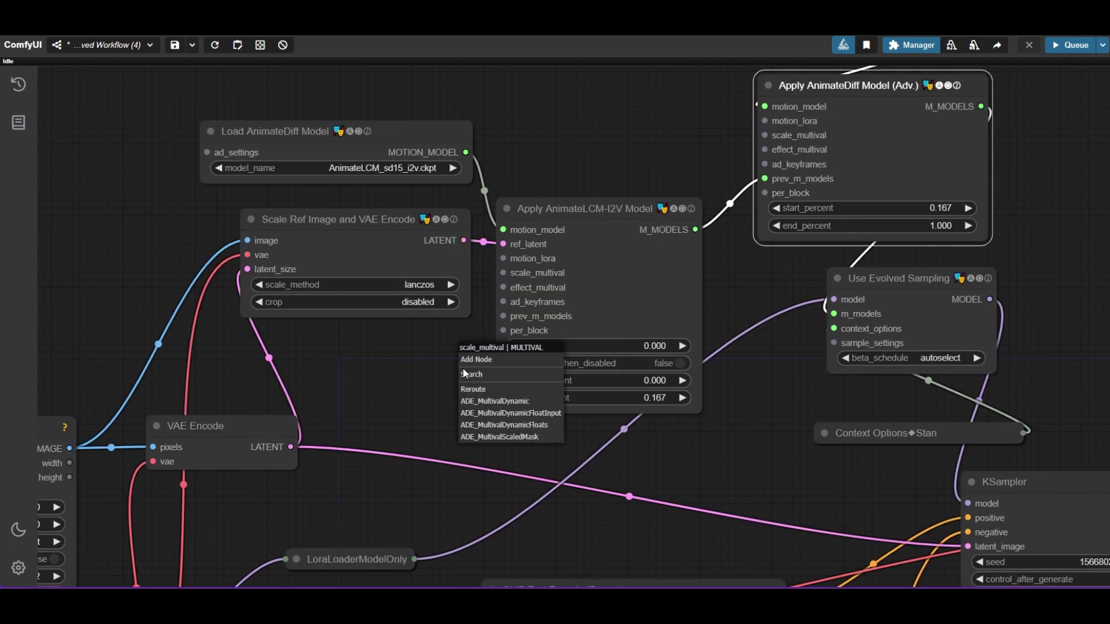
click(494, 401)
drag(504, 367, 373, 355)
click(440, 373)
text(0.8)
key(Return)
drag(485, 356, 762, 173)
Expand the LoraLoaderModelOnly node and set its strength_model to 0.80
scroll(762, 172, down, 5)
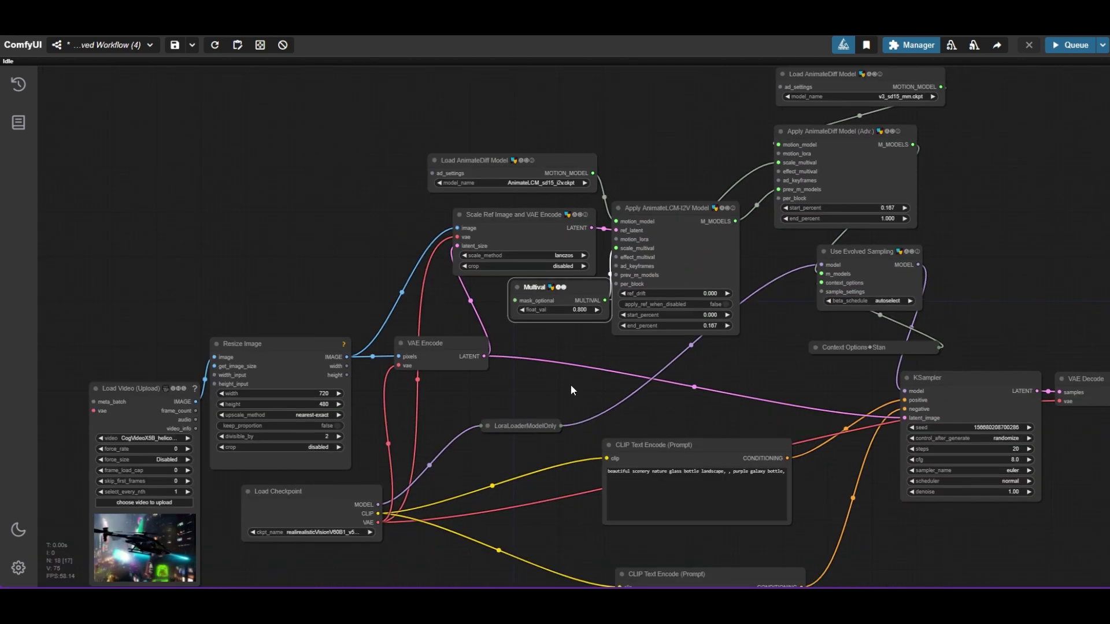
drag(568, 379, 587, 359)
scroll(587, 361, up, 2)
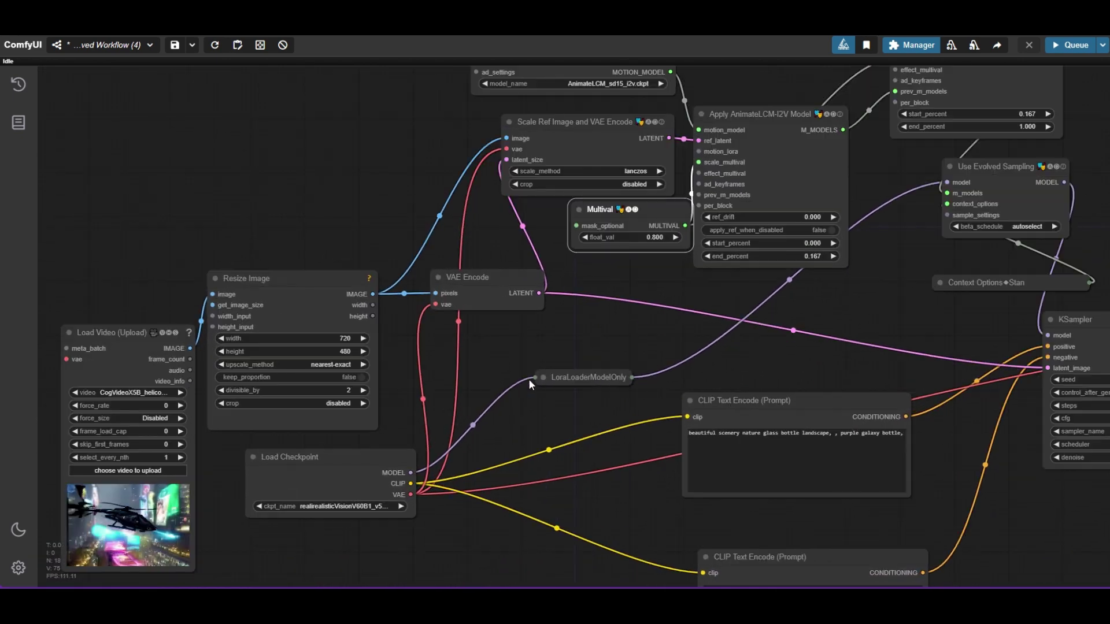
click(528, 379)
scroll(626, 411, up, 3)
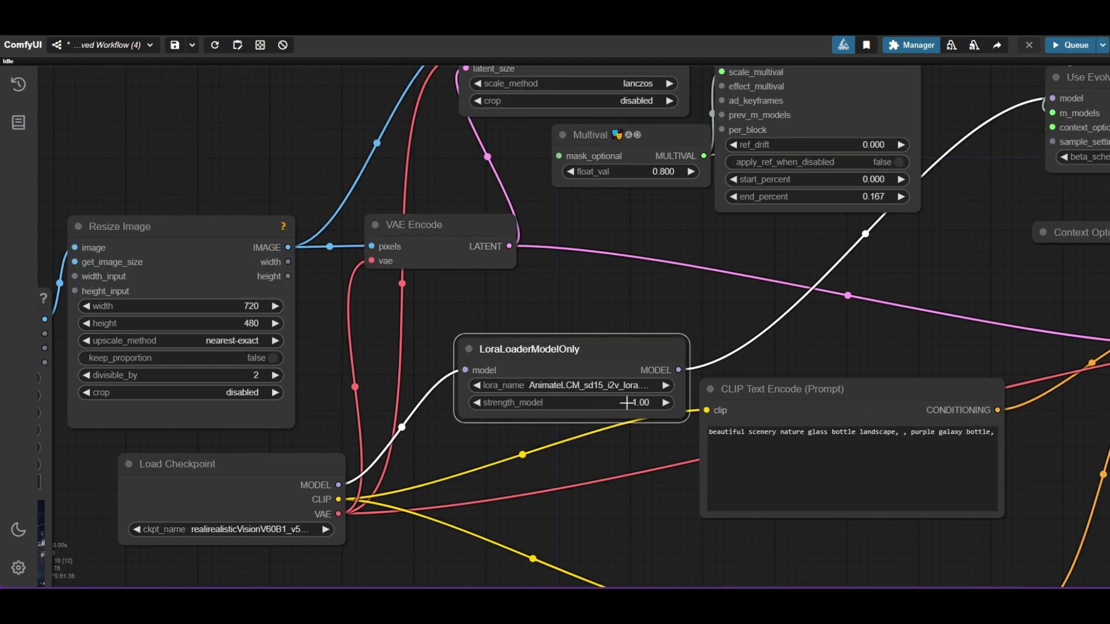
click(642, 403)
text(0.8)
key(Return)
Fix the KSampler seed and set 6 steps with cfg 1.5
scroll(667, 402, down, 5)
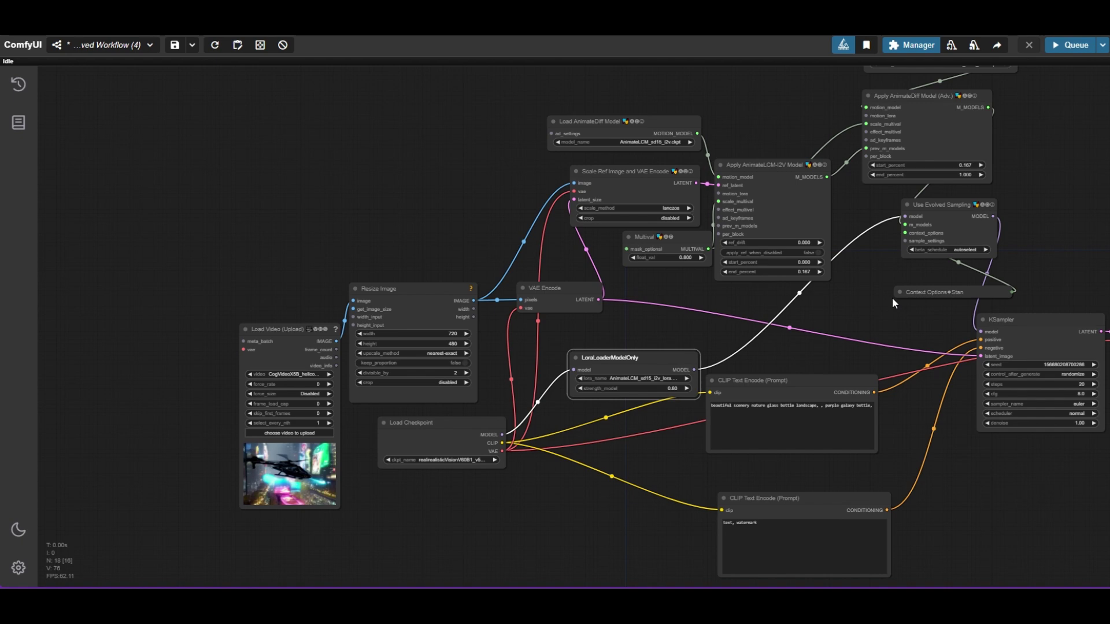
drag(892, 297, 564, 258)
scroll(660, 299, up, 3)
scroll(660, 299, up, 2)
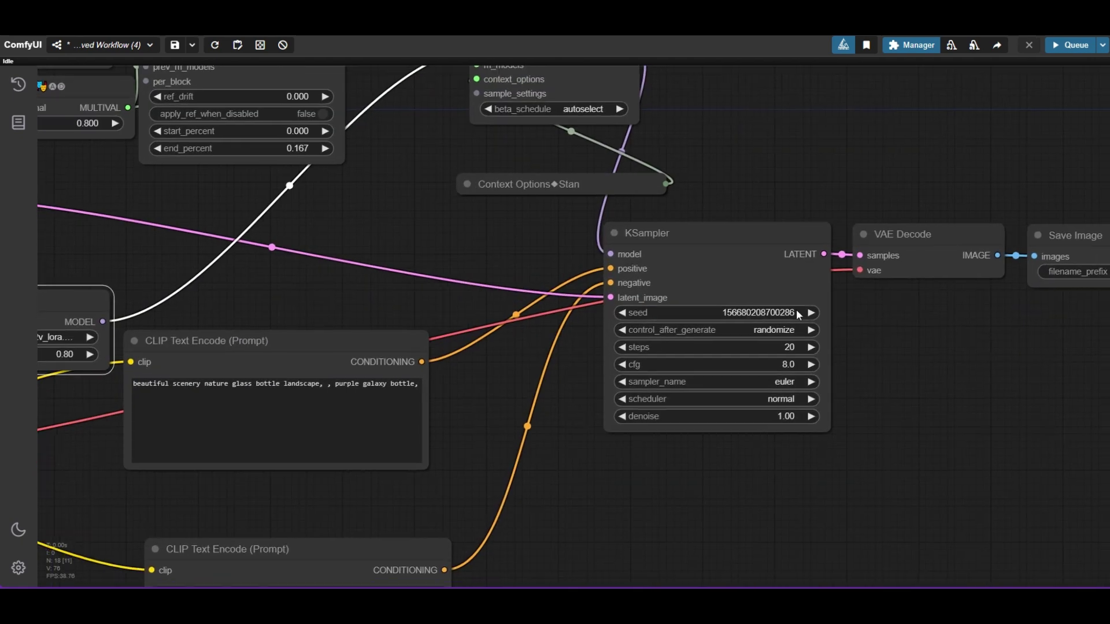
drag(675, 297, 546, 259)
scroll(536, 261, up, 4)
click(701, 301)
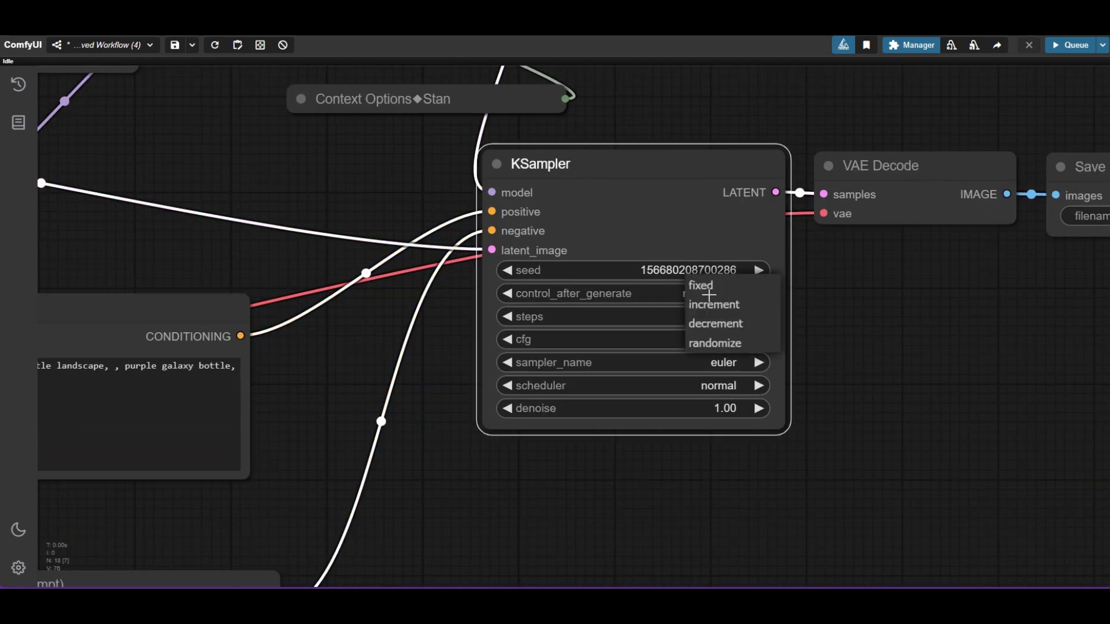
click(725, 291)
click(719, 314)
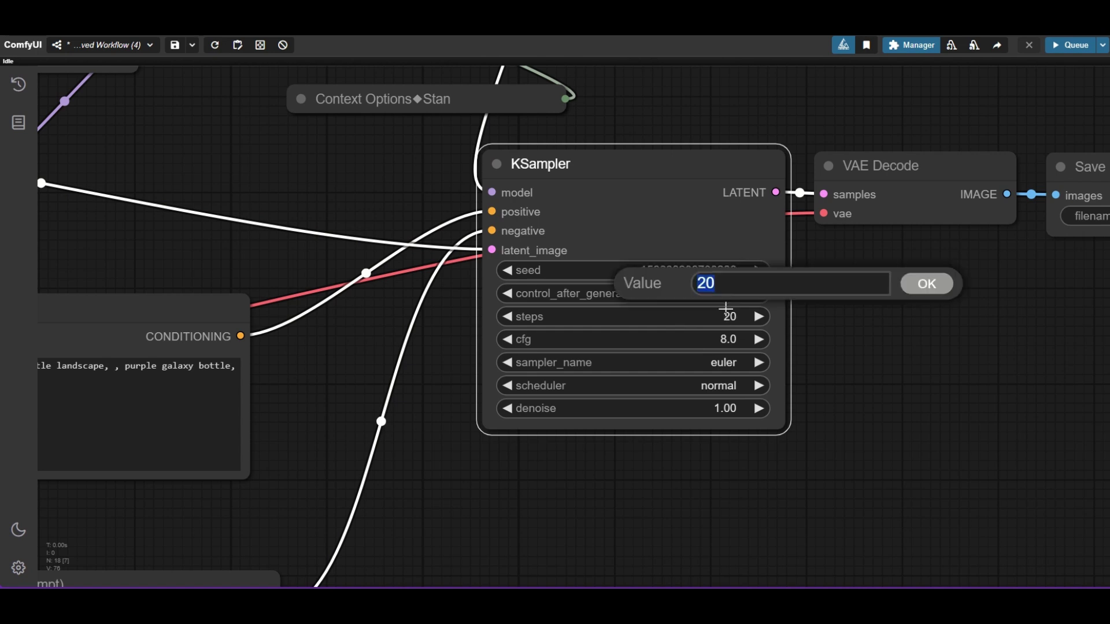
text(6)
key(Return)
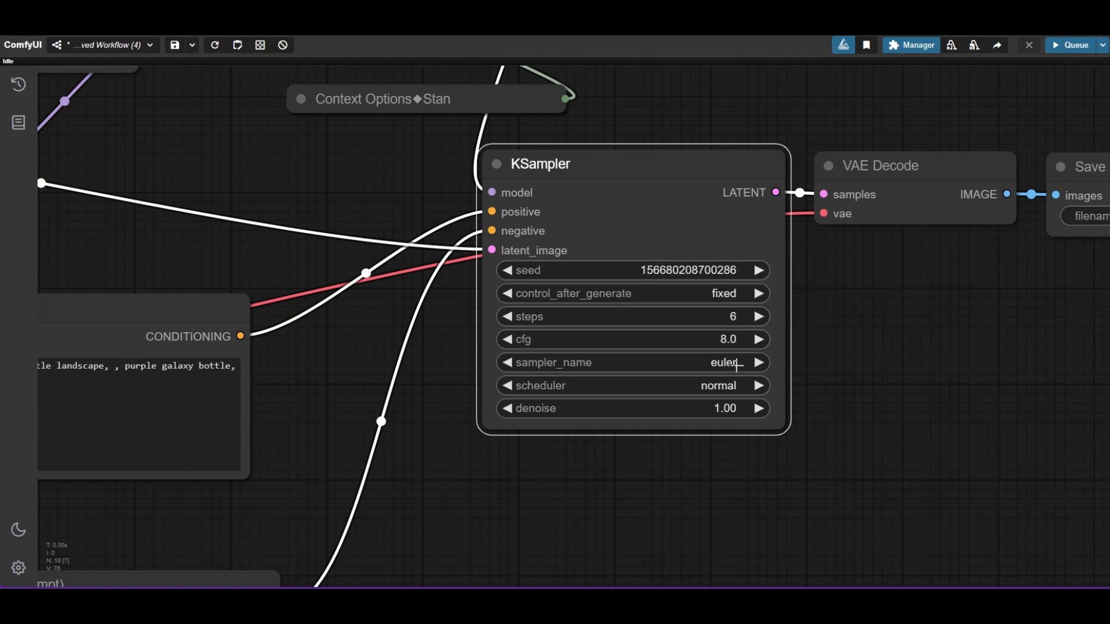
click(730, 345)
text(1.5)
key(Return)
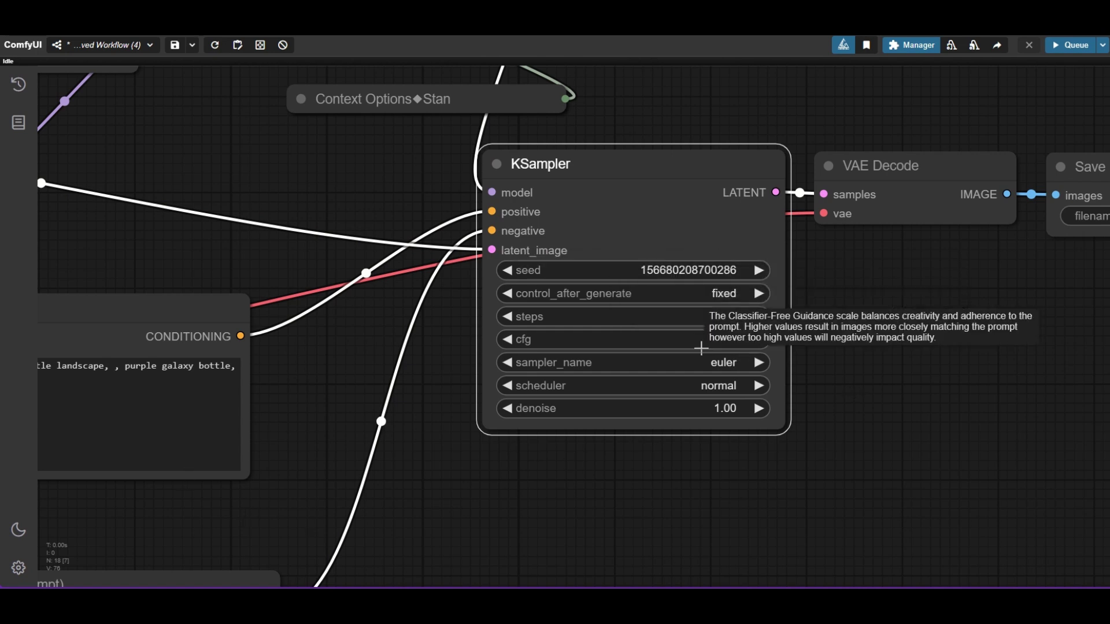
Use the lcm sampler, ddim_uniform scheduler and denoise 0.50 on the KSampler
click(731, 362)
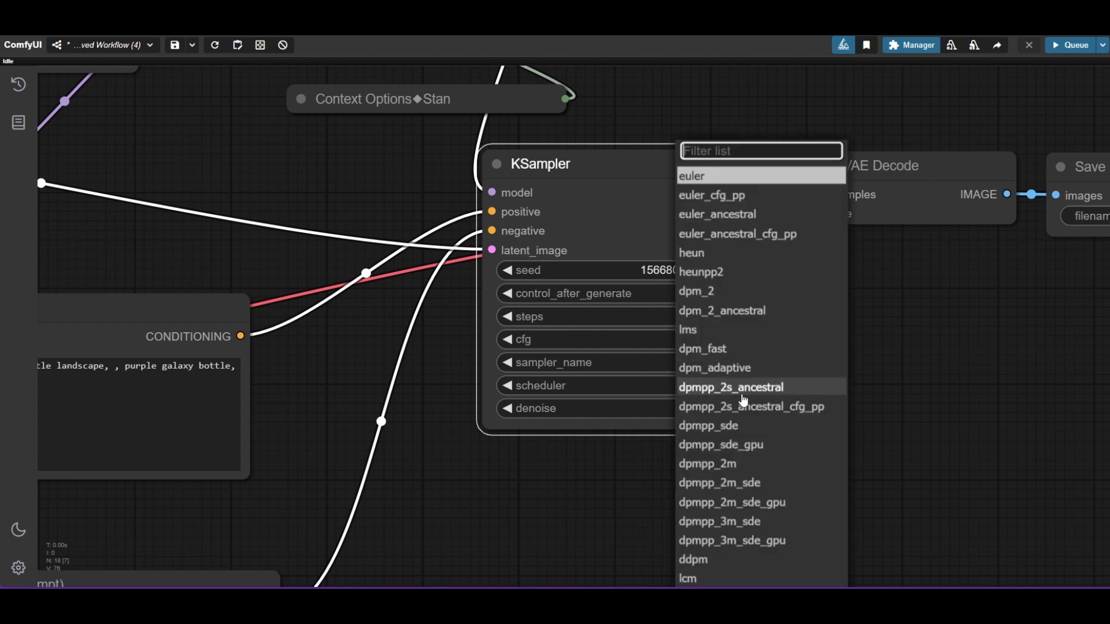
scroll(701, 520, down, 1)
scroll(694, 520, down, 2)
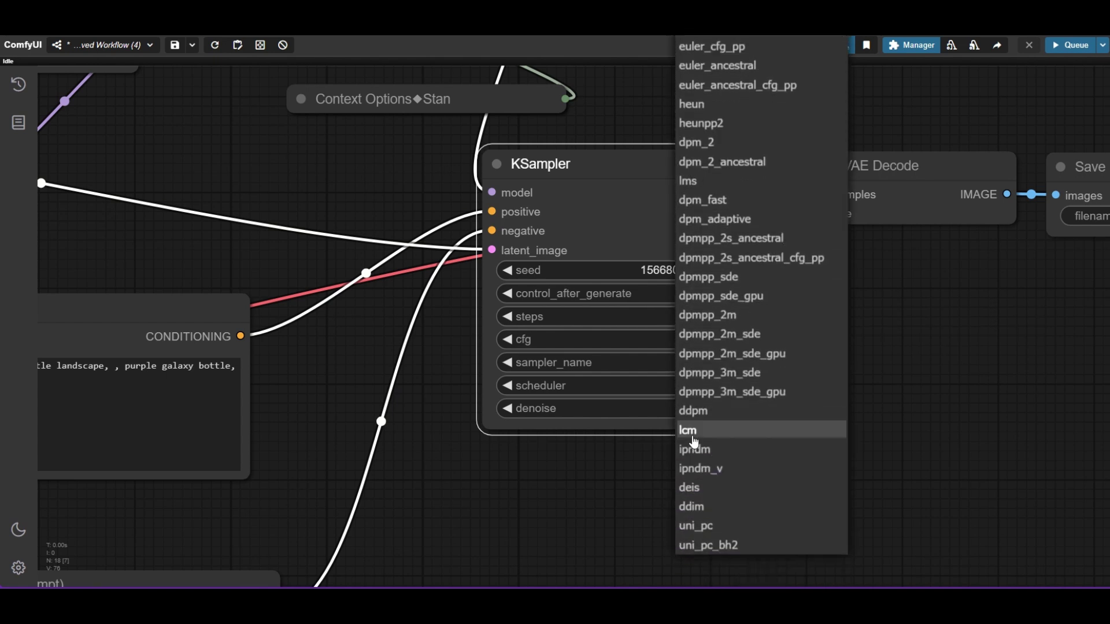
click(693, 433)
scroll(719, 398, up, 2)
click(702, 379)
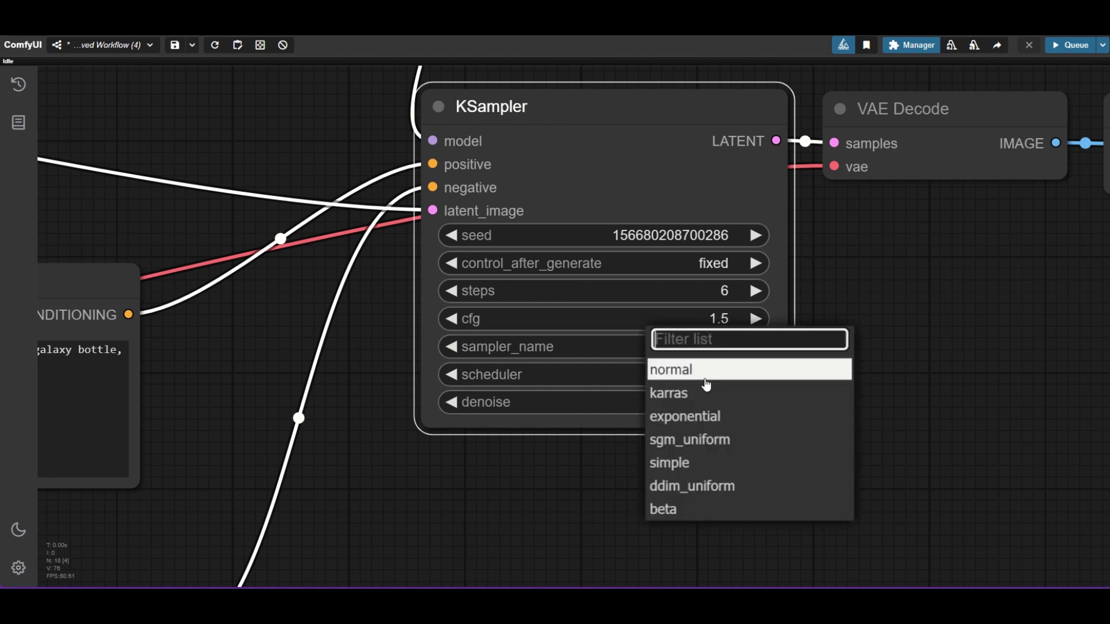
click(712, 486)
scroll(710, 462, down, 3)
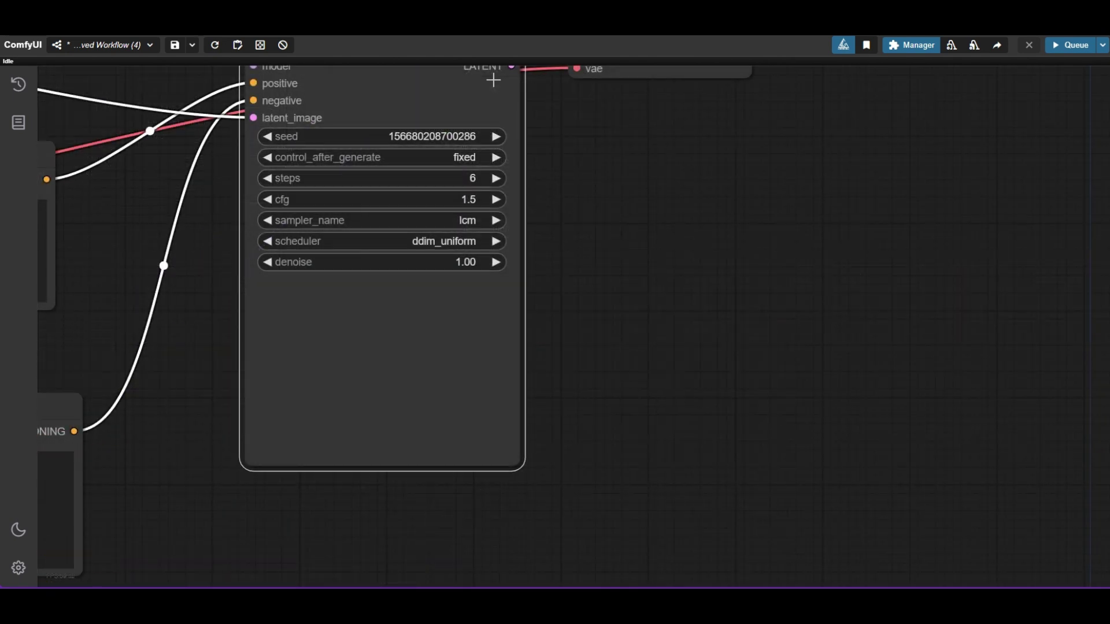
click(477, 229)
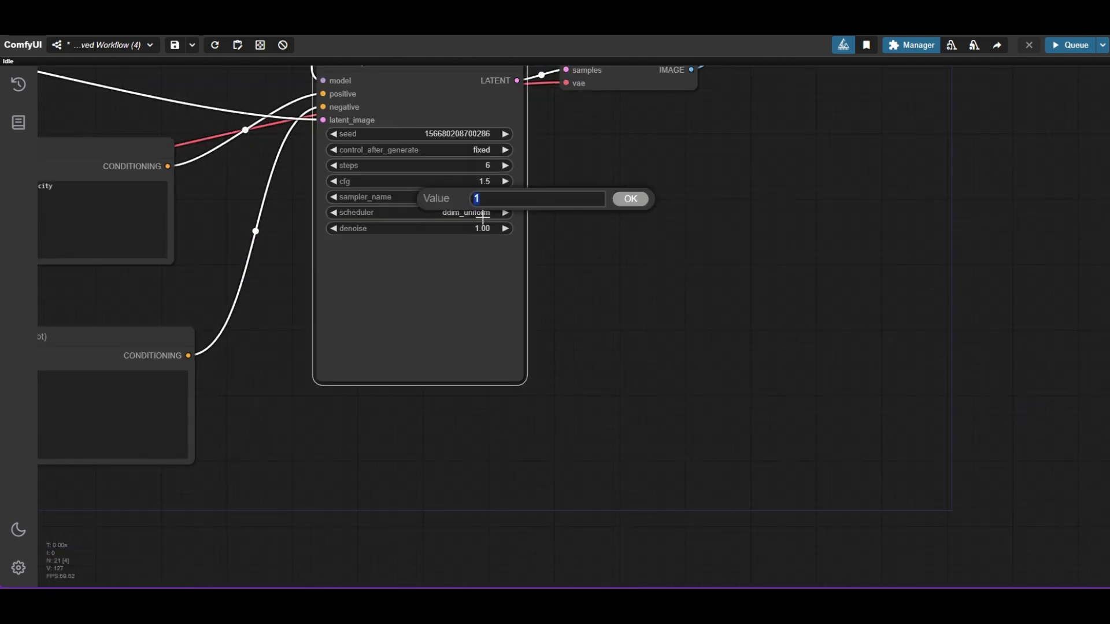
key(Return)
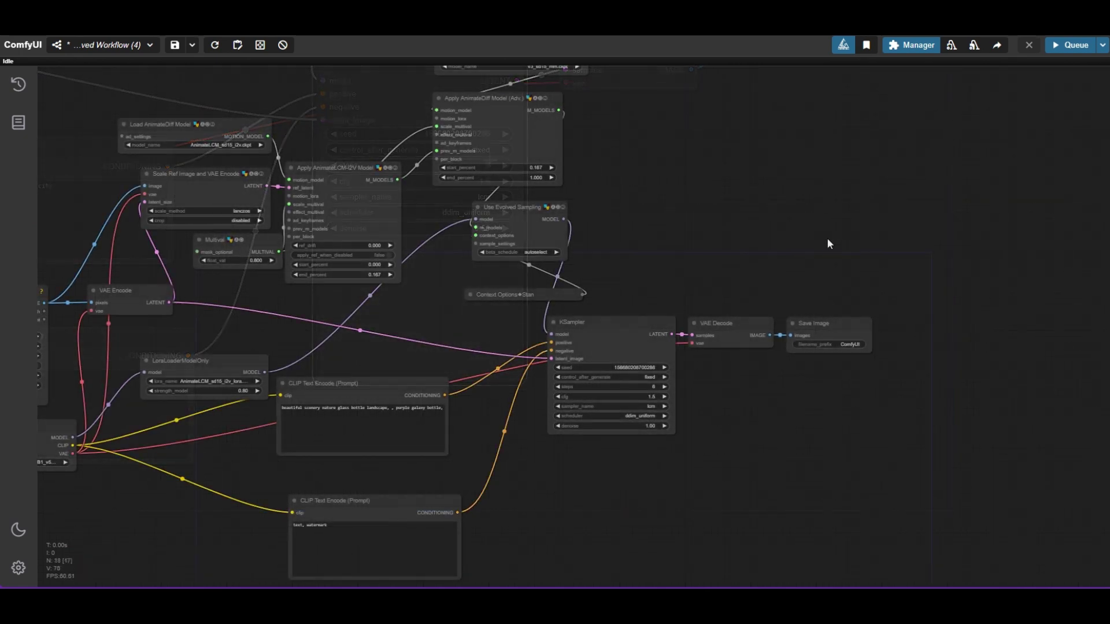
Add a Color Match node matching decoded images to the resized source frames via a reroute
double_click(828, 239)
text(co)
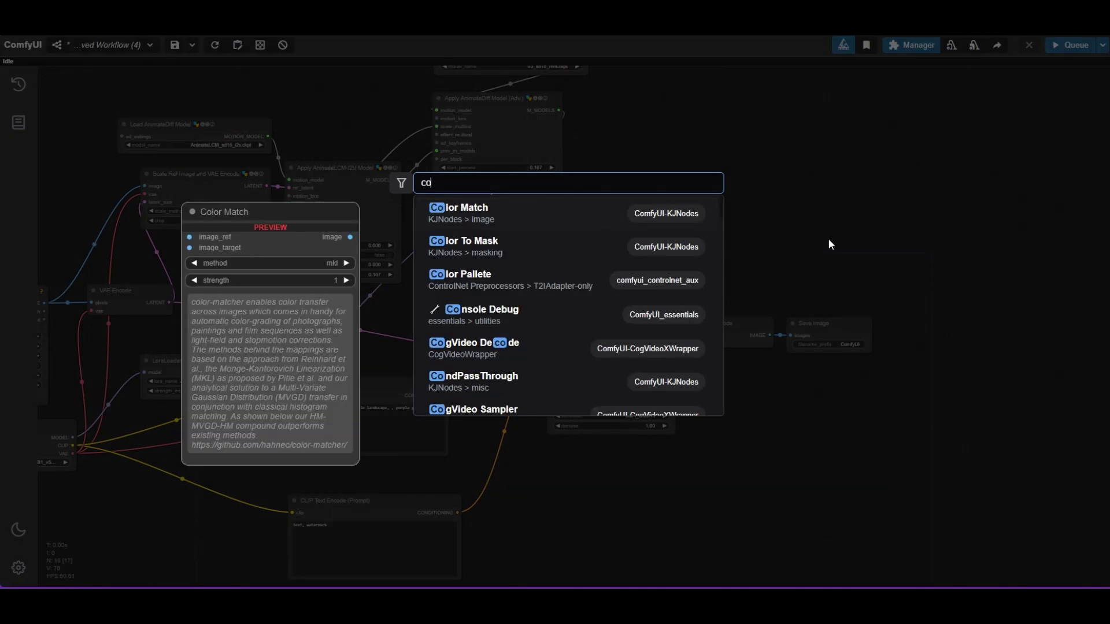
text(lor mat)
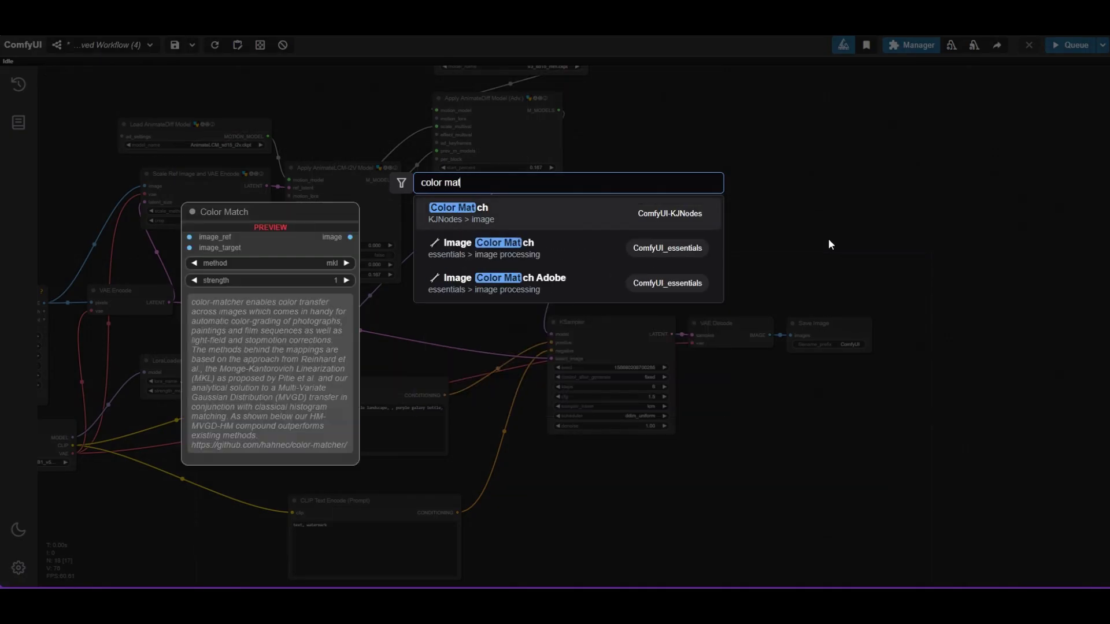
click(481, 217)
scroll(865, 236, up, 4)
drag(706, 369, 918, 254)
scroll(856, 242, down, 5)
click(931, 278)
drag(1008, 213, 782, 230)
scroll(751, 255, up, 5)
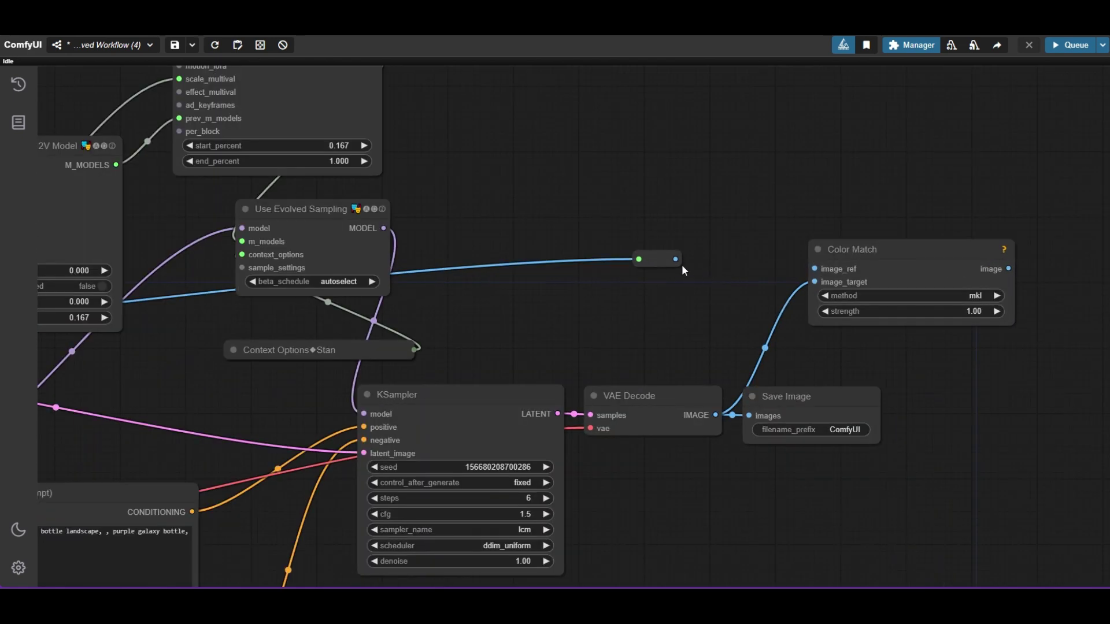
drag(673, 259, 815, 268)
scroll(925, 219, down, 2)
drag(962, 203, 750, 175)
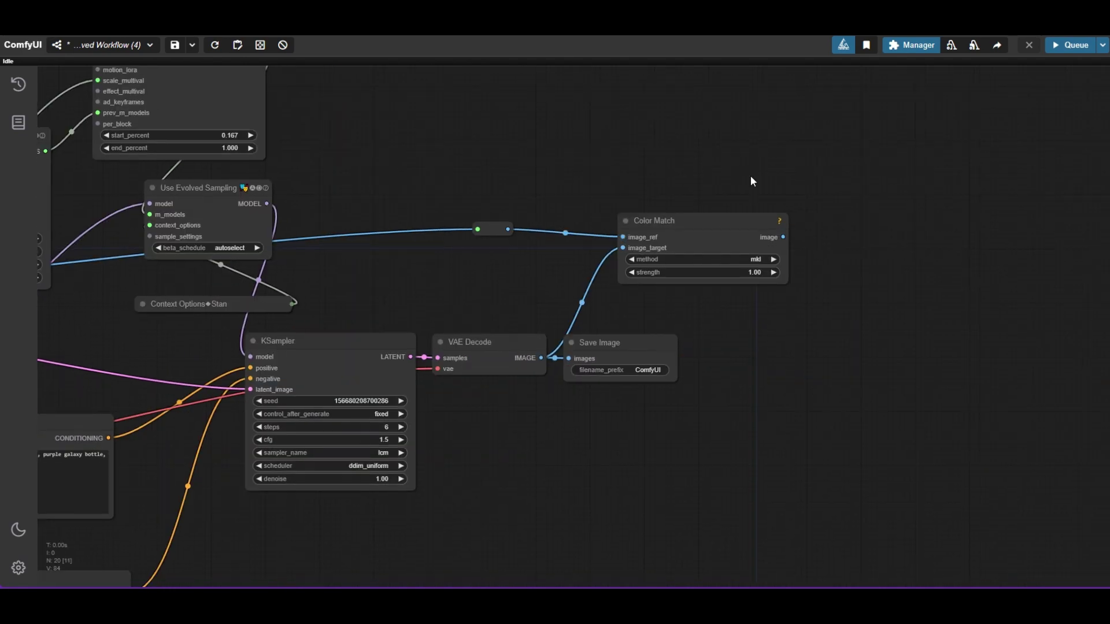
Add an Image Concatenate node with the source frames as image1
double_click(825, 230)
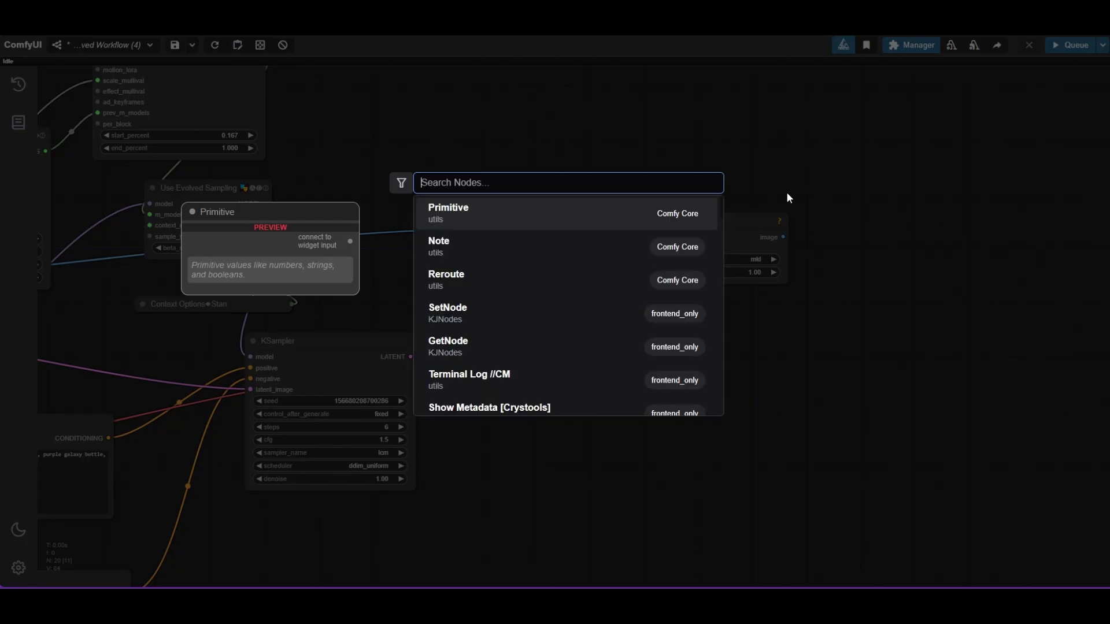
text(conca)
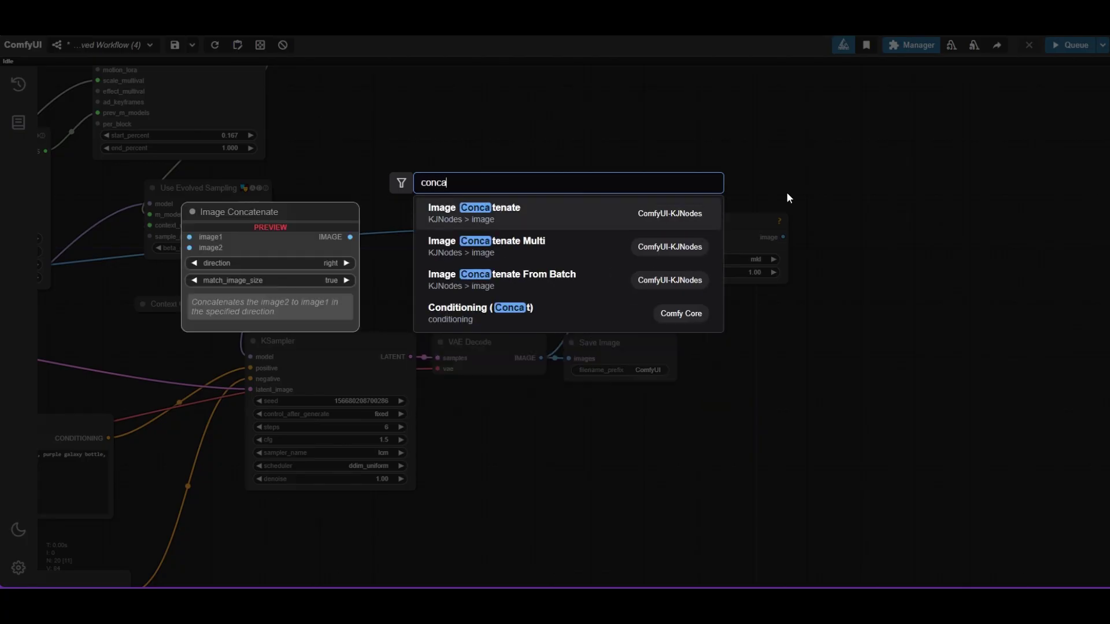
click(504, 213)
drag(506, 230, 833, 240)
Add a Preview Animation node to the graph
double_click(1059, 242)
text(previ)
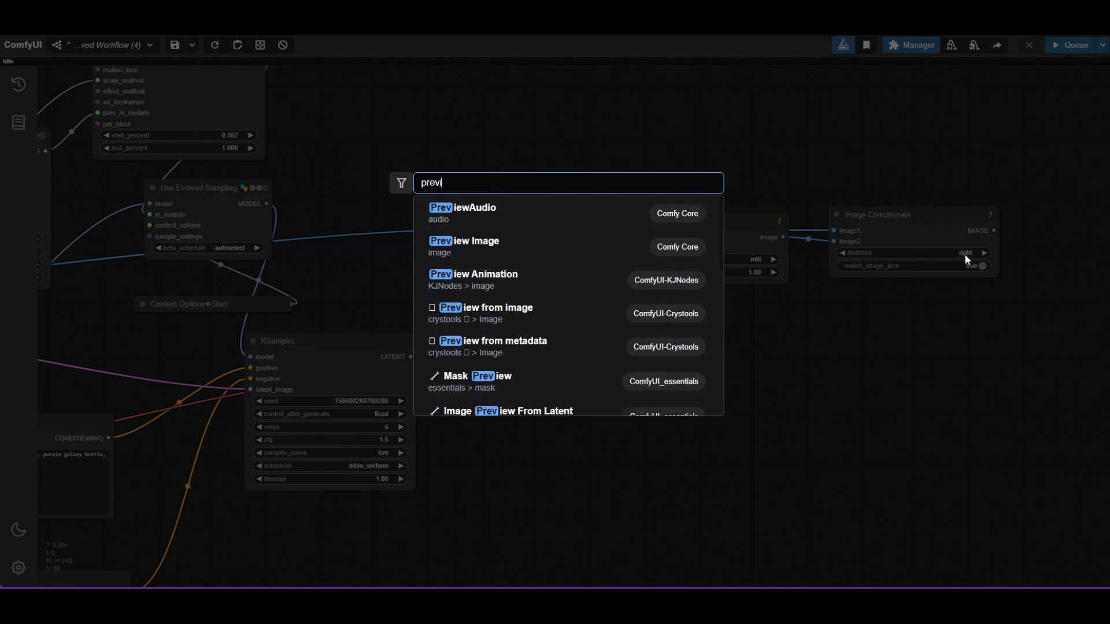
text(ew anim)
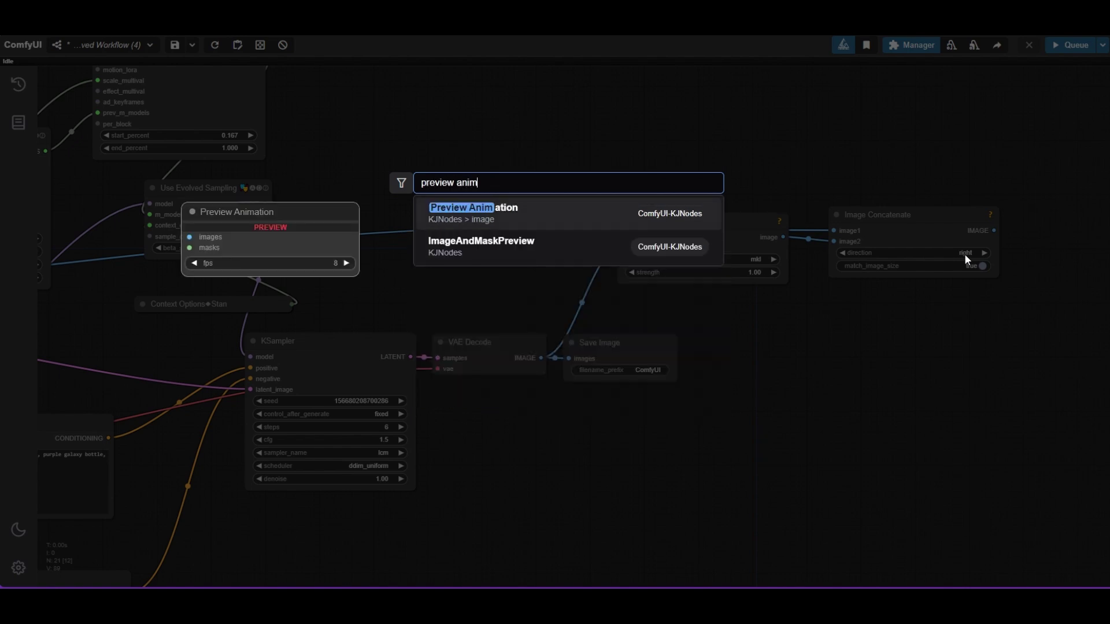
click(578, 216)
drag(1044, 220, 659, 238)
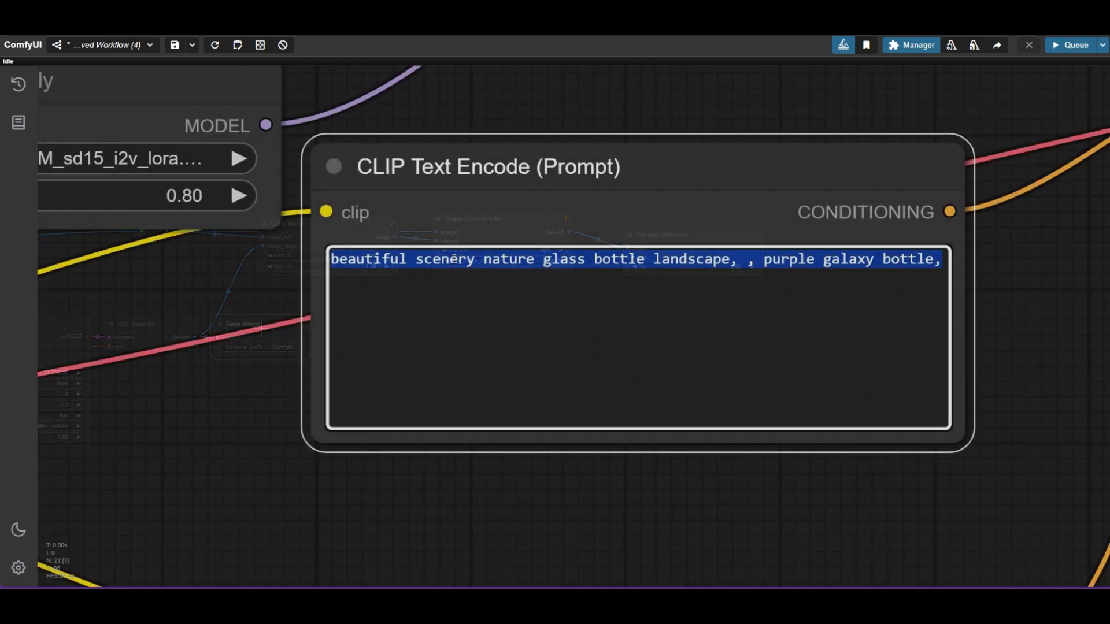
Change the prompt to 'A helicopter flying over a cyberpunk city' and queue the workflow
text(A helicopter flying over a cyberpunk city)
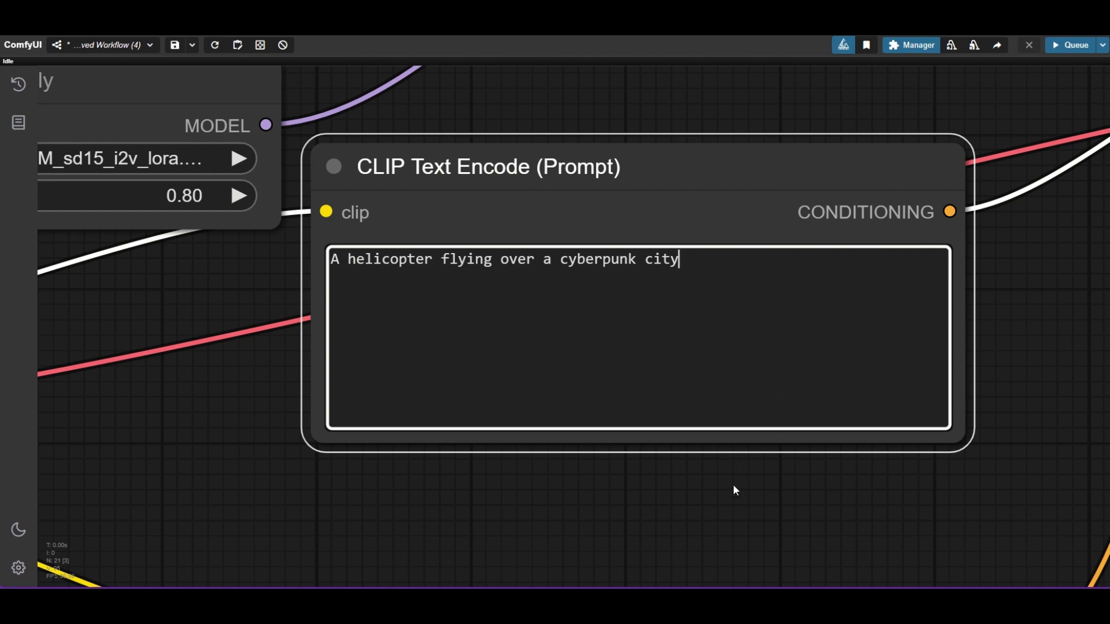
click(733, 486)
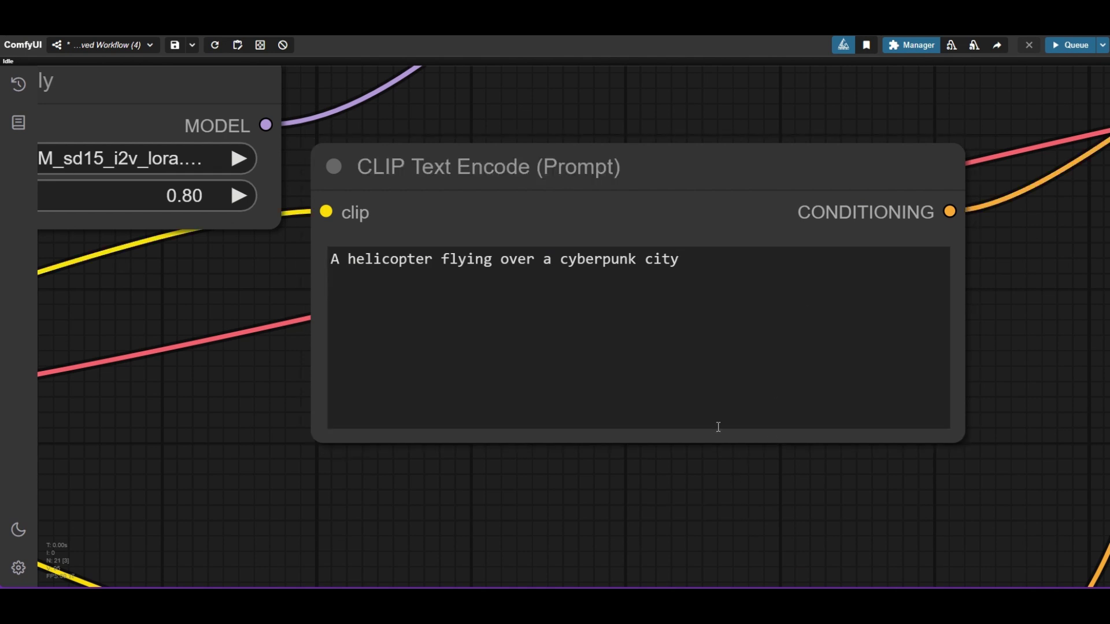
click(1060, 45)
scroll(664, 179, down, 10)
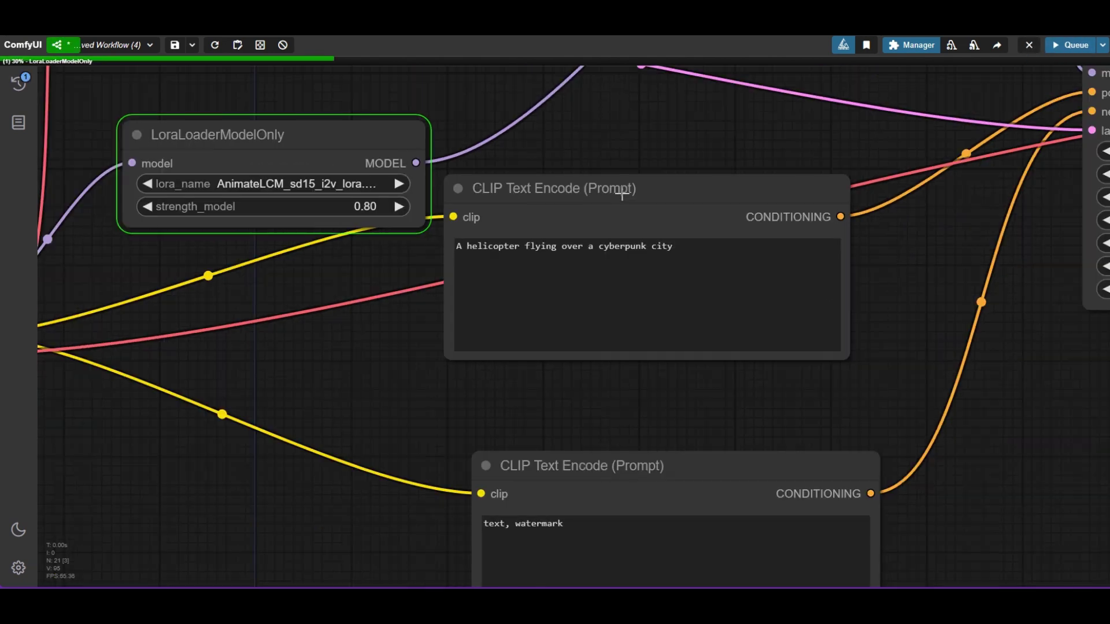
scroll(639, 213, down, 10)
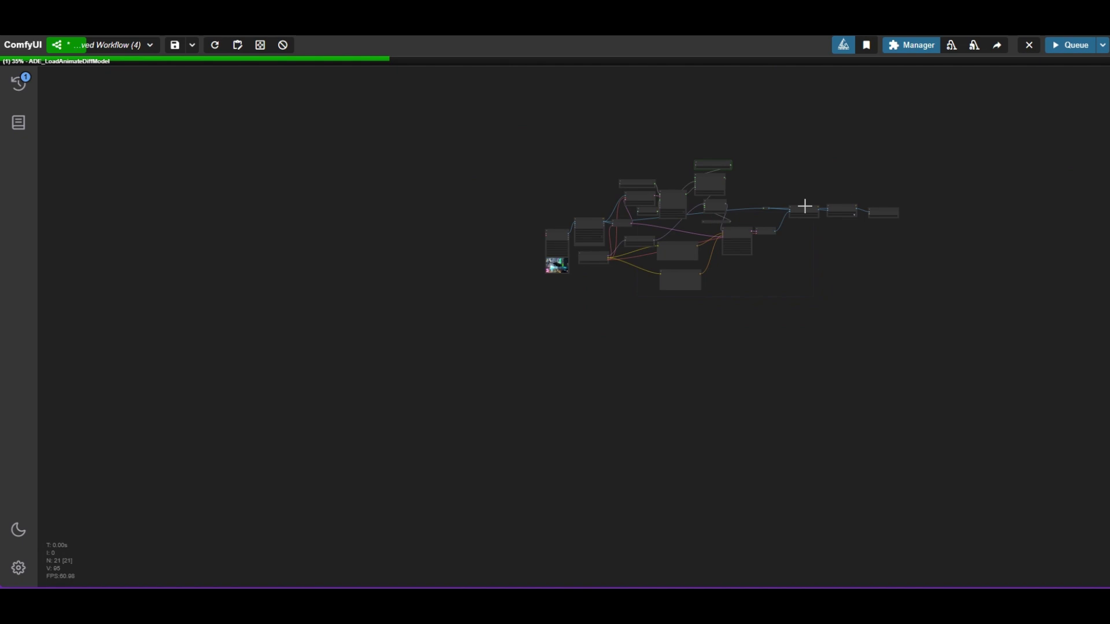
drag(843, 193, 727, 223)
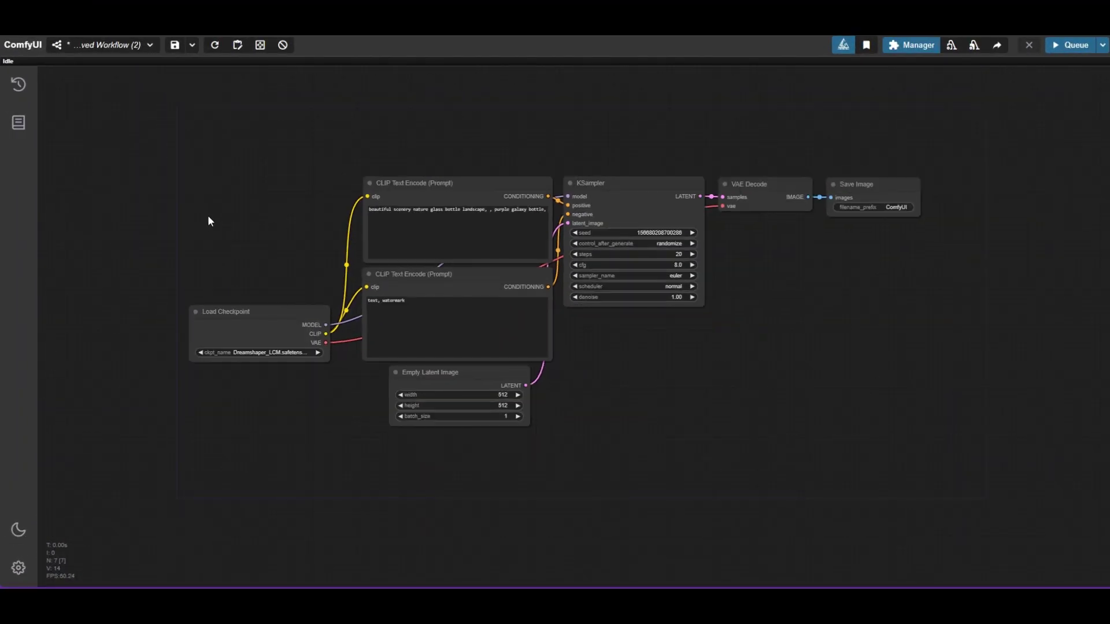
Add a Load Video (Upload) node loaded with the helicopter clip
double_click(208, 217)
text(Load )
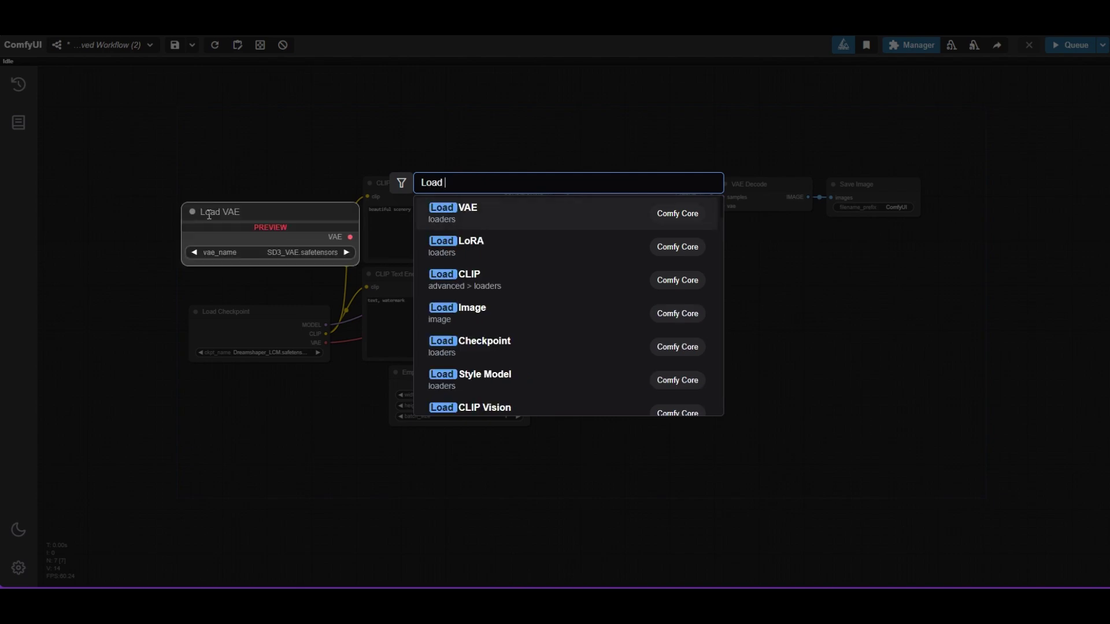
text(Video)
click(502, 245)
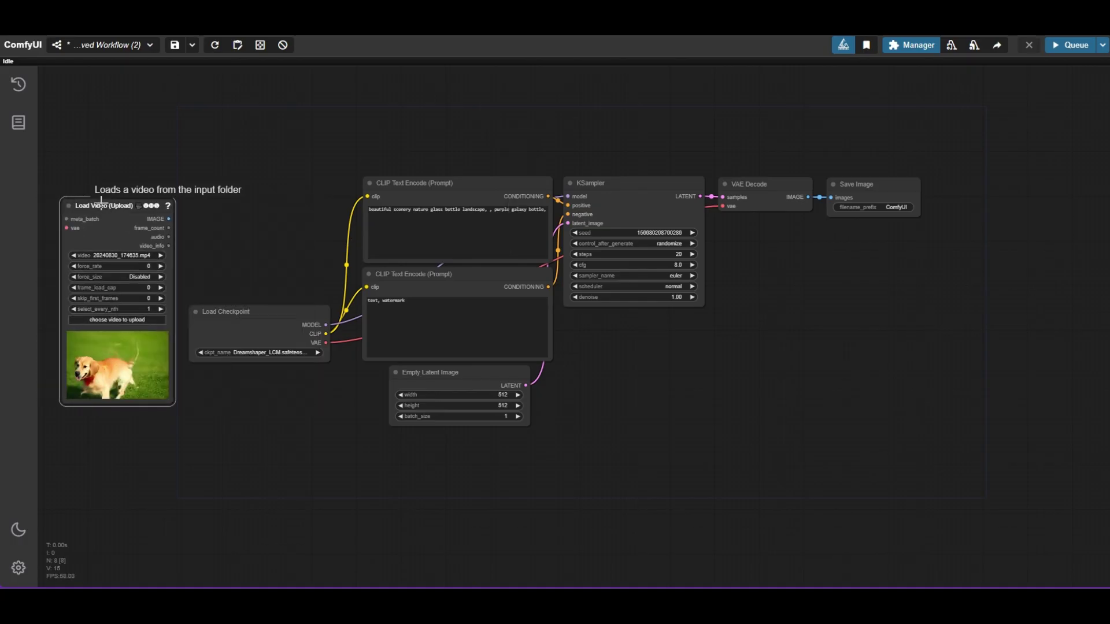
drag(240, 206, 399, 196)
scroll(320, 272, up, 2)
click(251, 251)
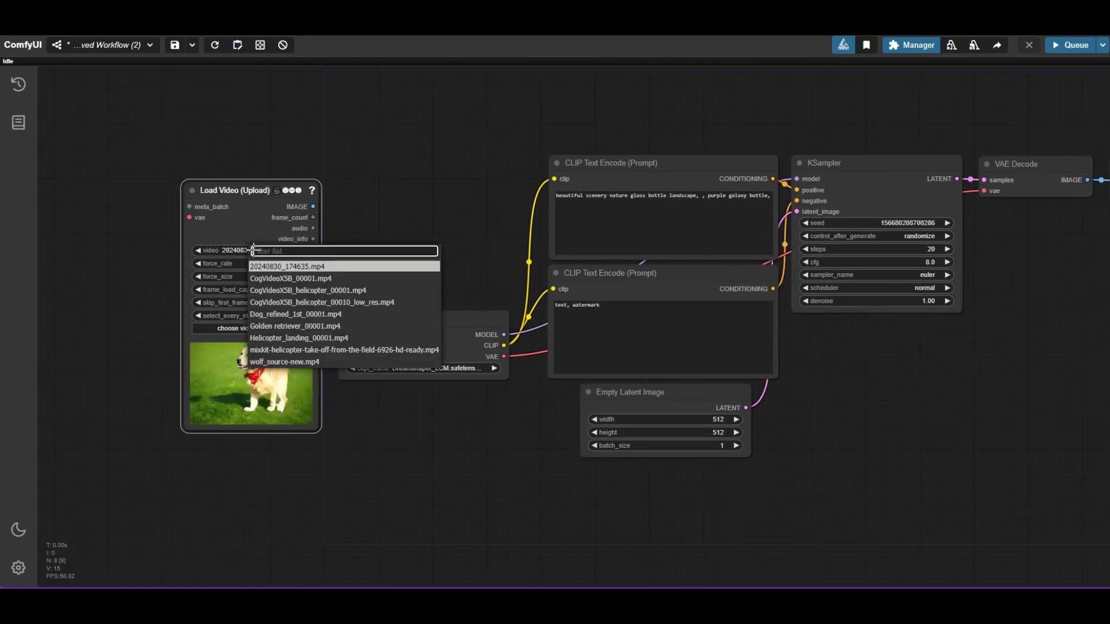
click(349, 290)
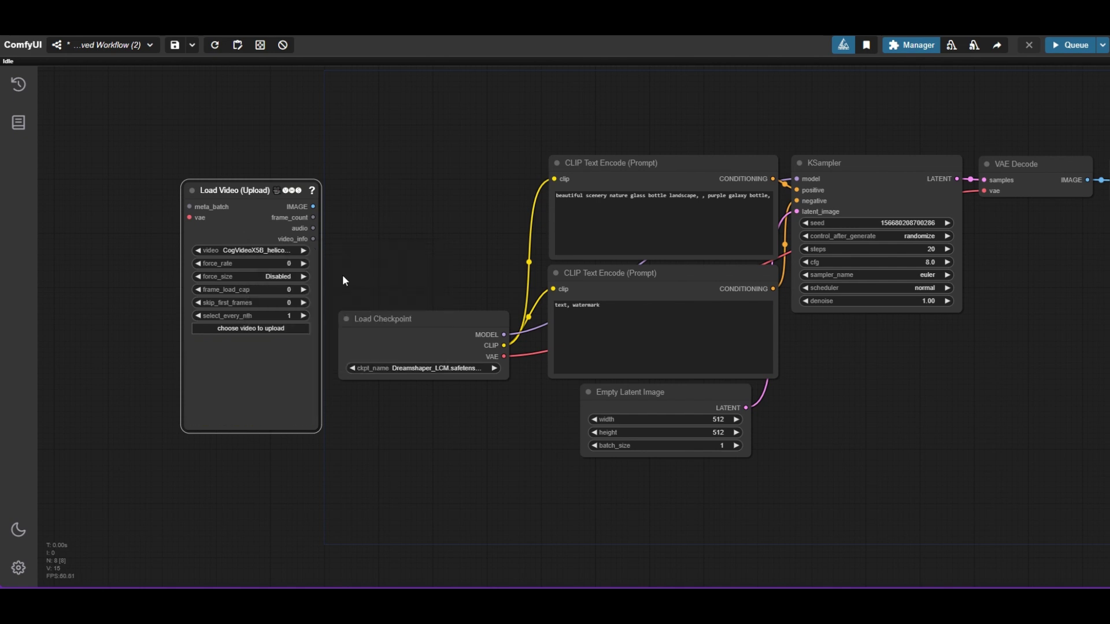
drag(250, 196, 242, 186)
click(378, 209)
Add a Resize Image node fed by the video frames and arrange both nodes
double_click(379, 208)
text(resize)
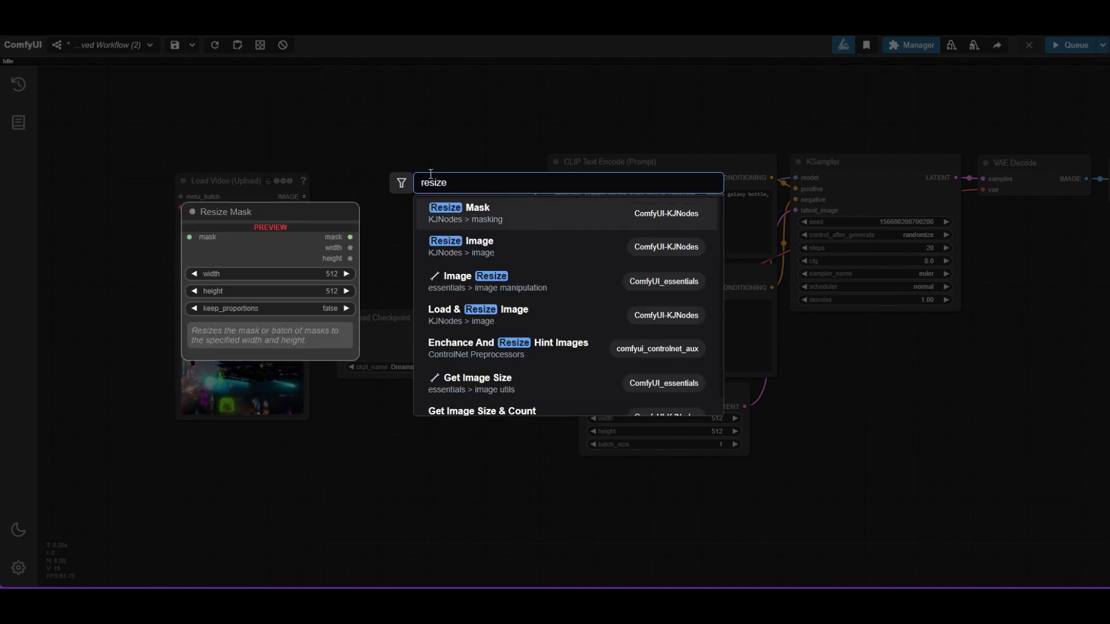
click(485, 248)
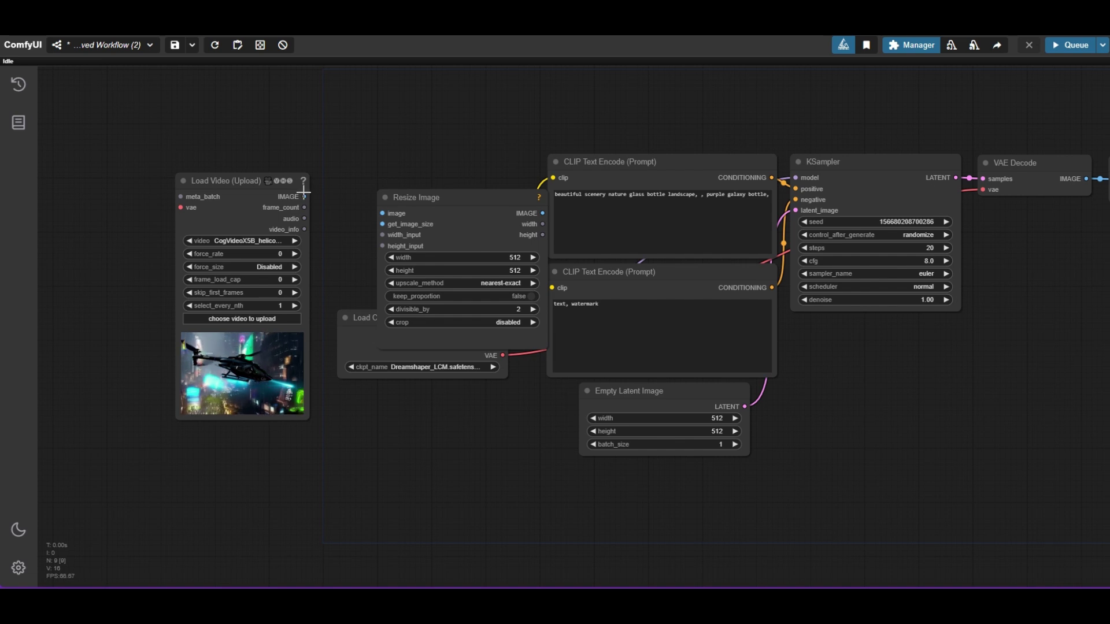
drag(304, 197, 382, 213)
drag(268, 182, 176, 196)
drag(458, 193, 350, 149)
Set Resize Image to 720×480 with lanczos upscaling
drag(178, 197, 145, 184)
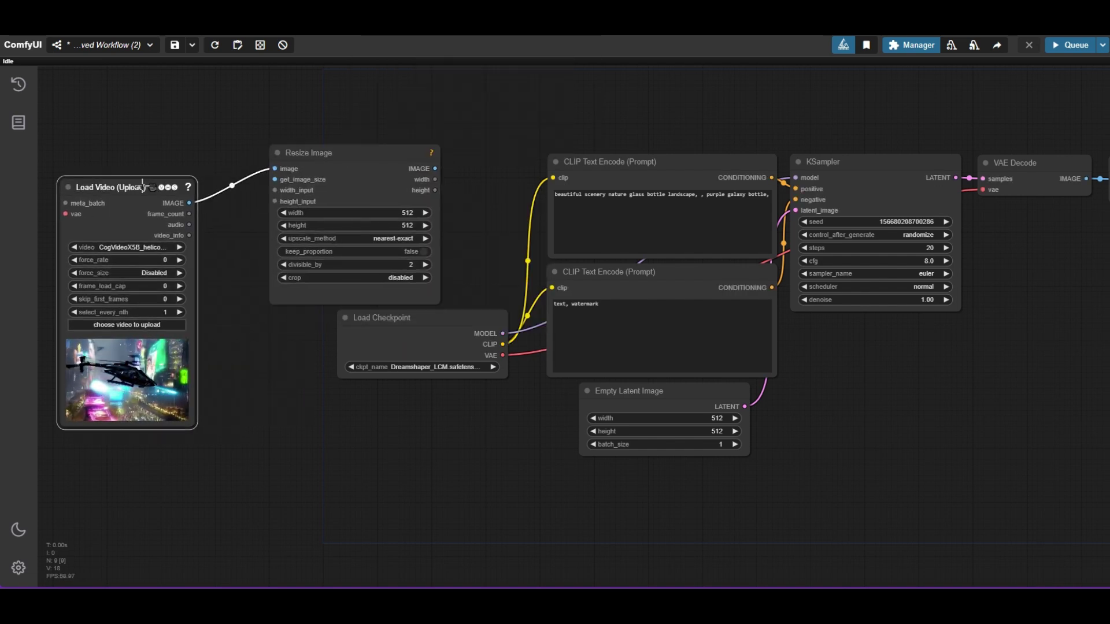
scroll(145, 184, down, 3)
drag(226, 110, 322, 112)
scroll(322, 112, up, 3)
click(373, 159)
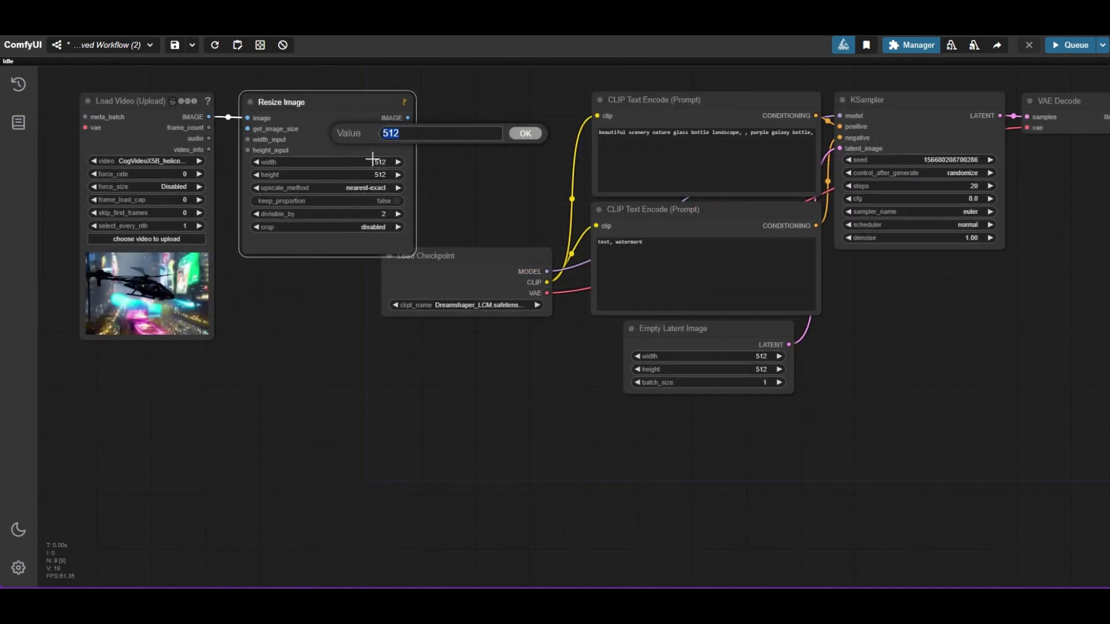
text(720)
key(Return)
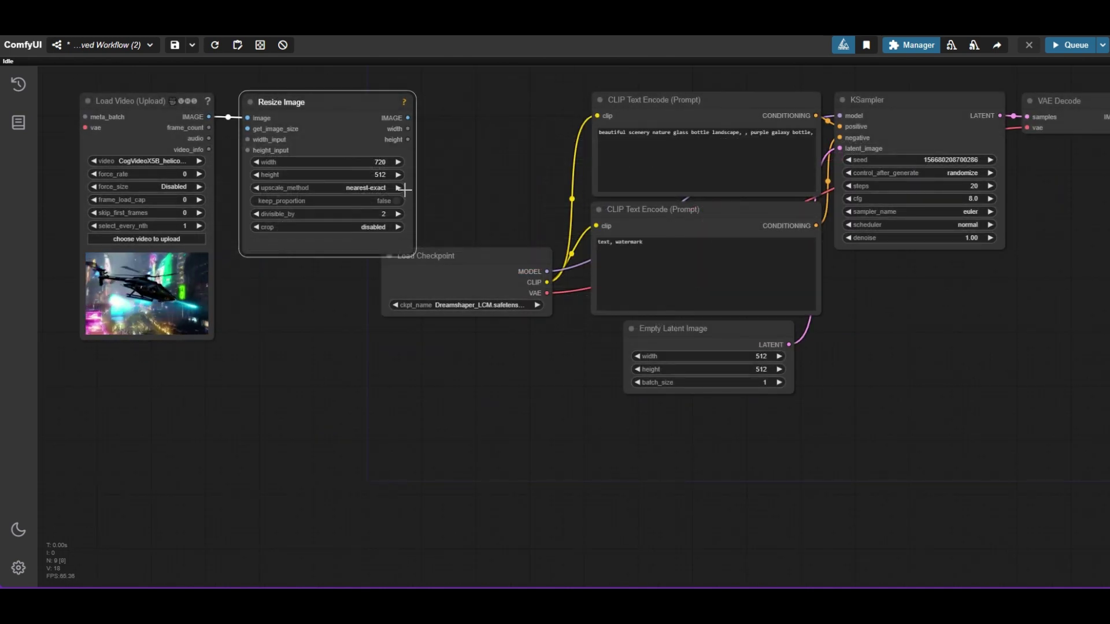
click(380, 174)
text(480)
key(Return)
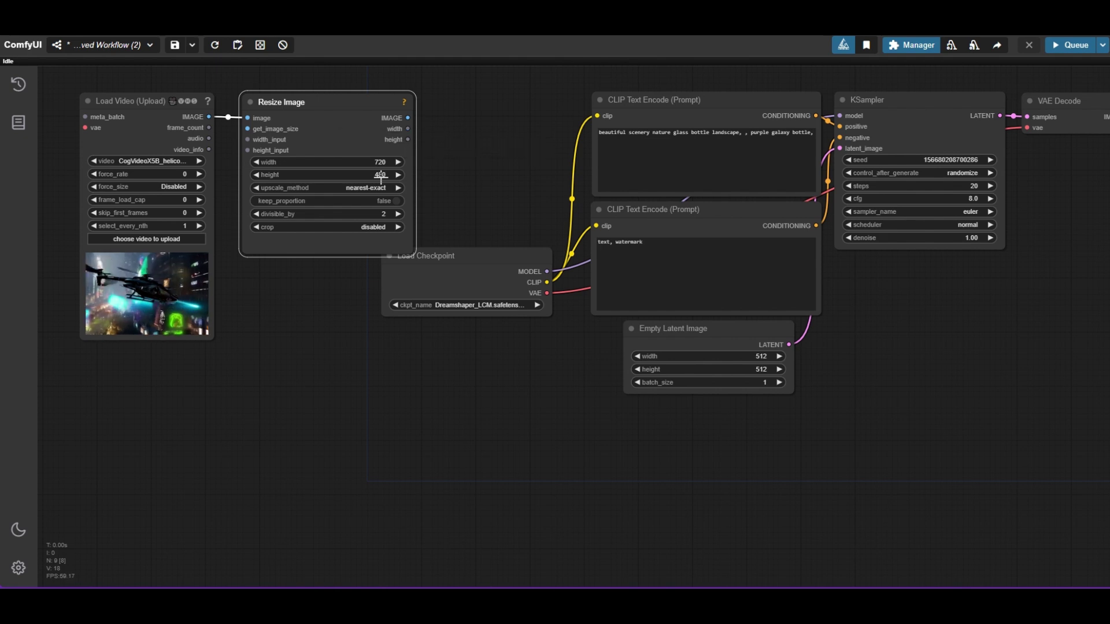
click(367, 188)
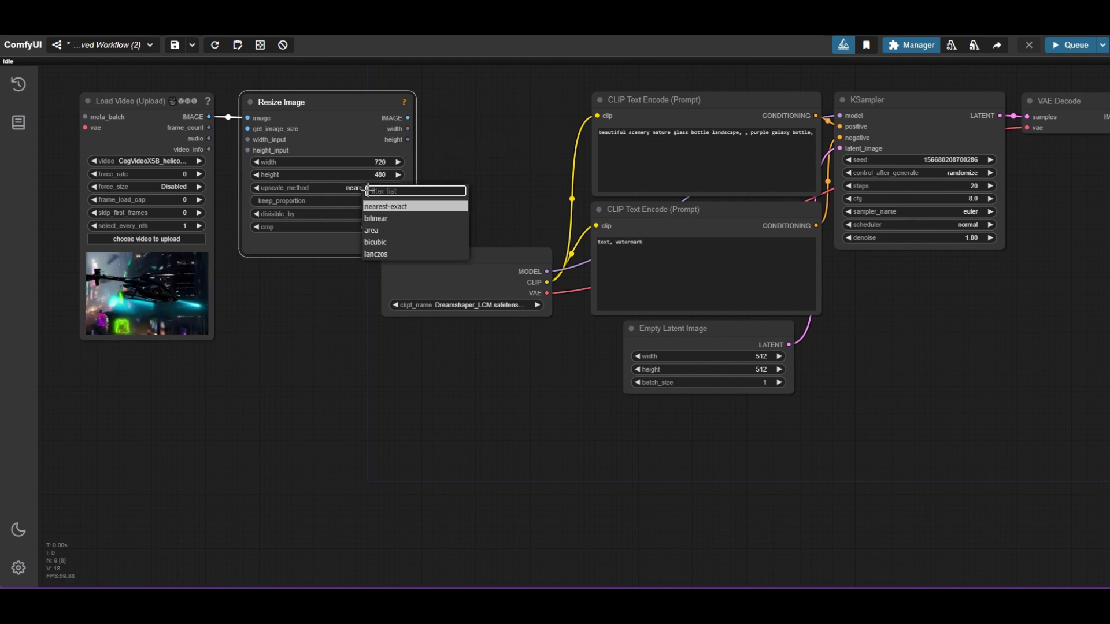
click(375, 255)
scroll(403, 270, down, 2)
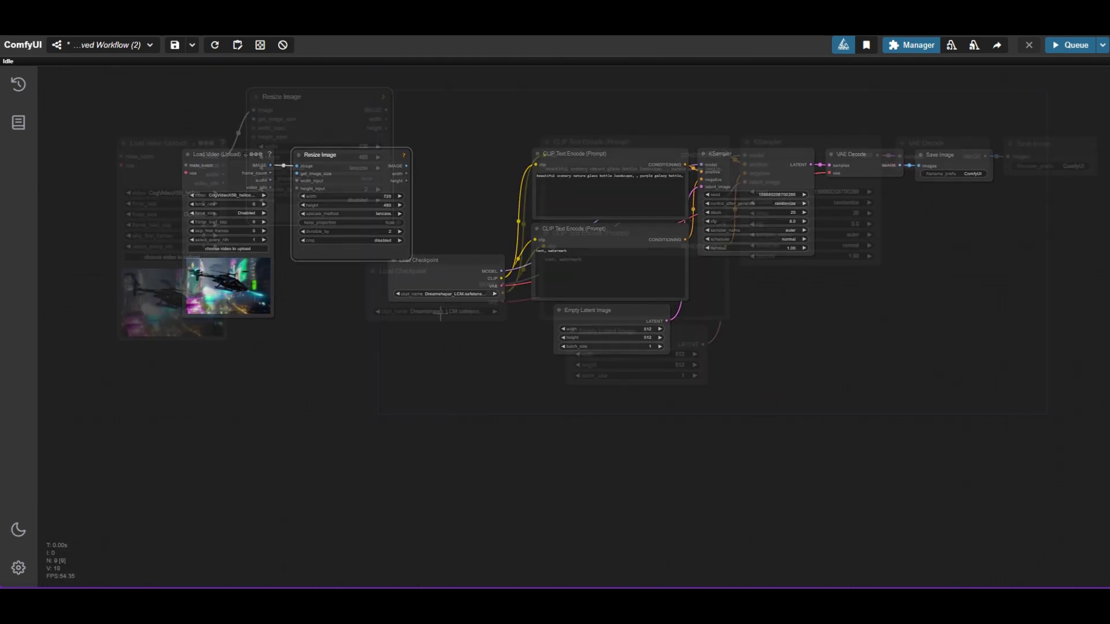
Switch the Load Checkpoint model to realisticVisionV60B1
click(439, 312)
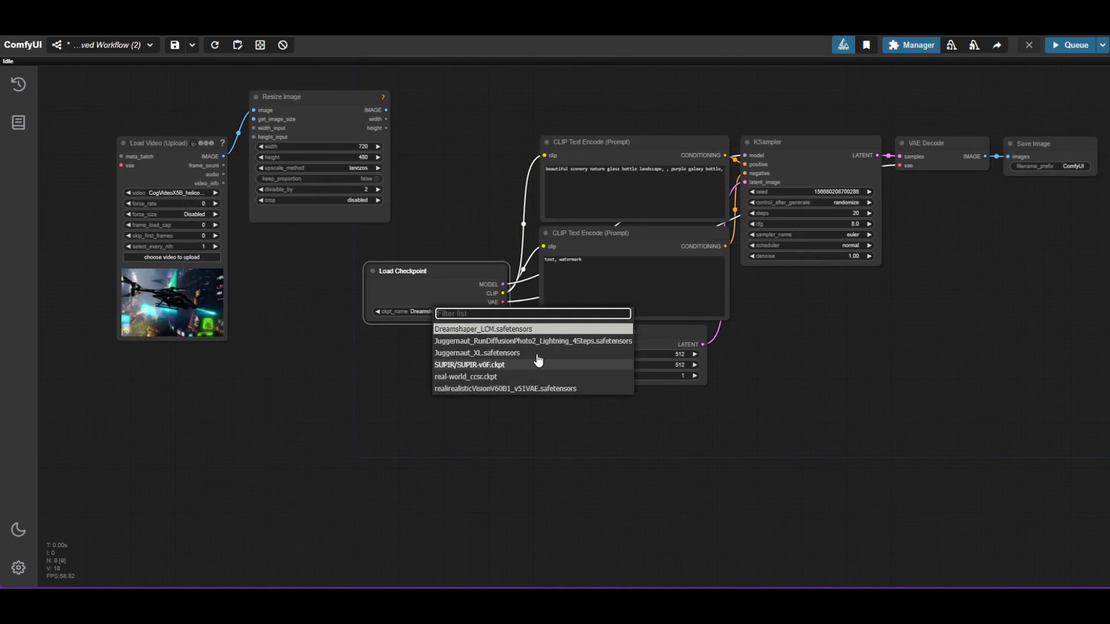
click(514, 388)
drag(434, 292, 356, 271)
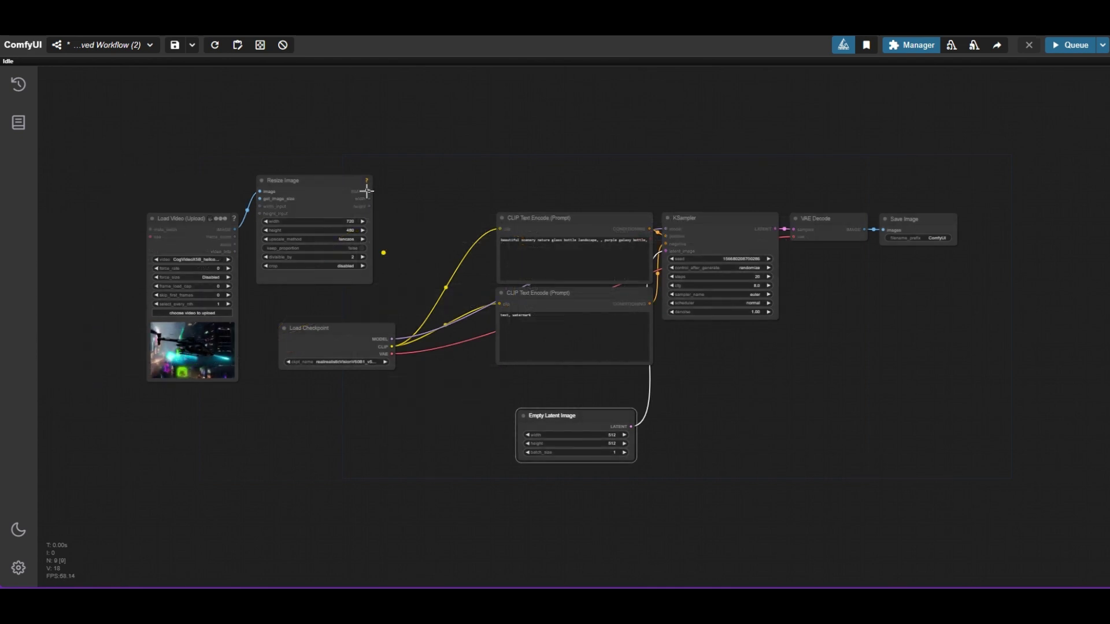
Replace the Empty Latent Image with a VAE Encode of the resized frames feeding KSampler
drag(440, 395, 439, 395)
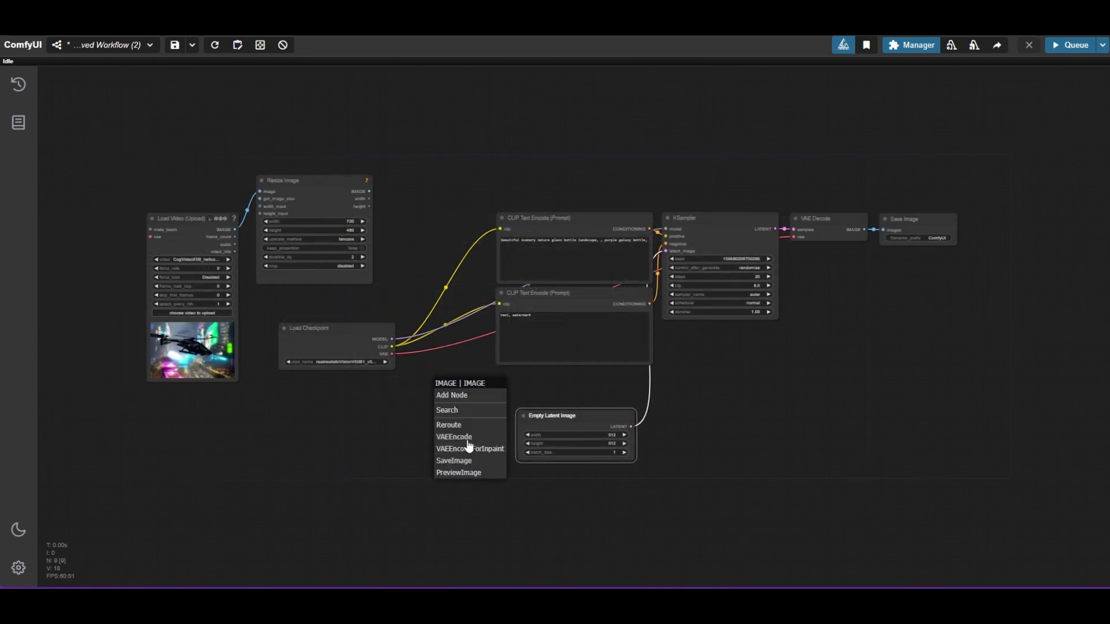
click(500, 446)
scroll(485, 396, up, 3)
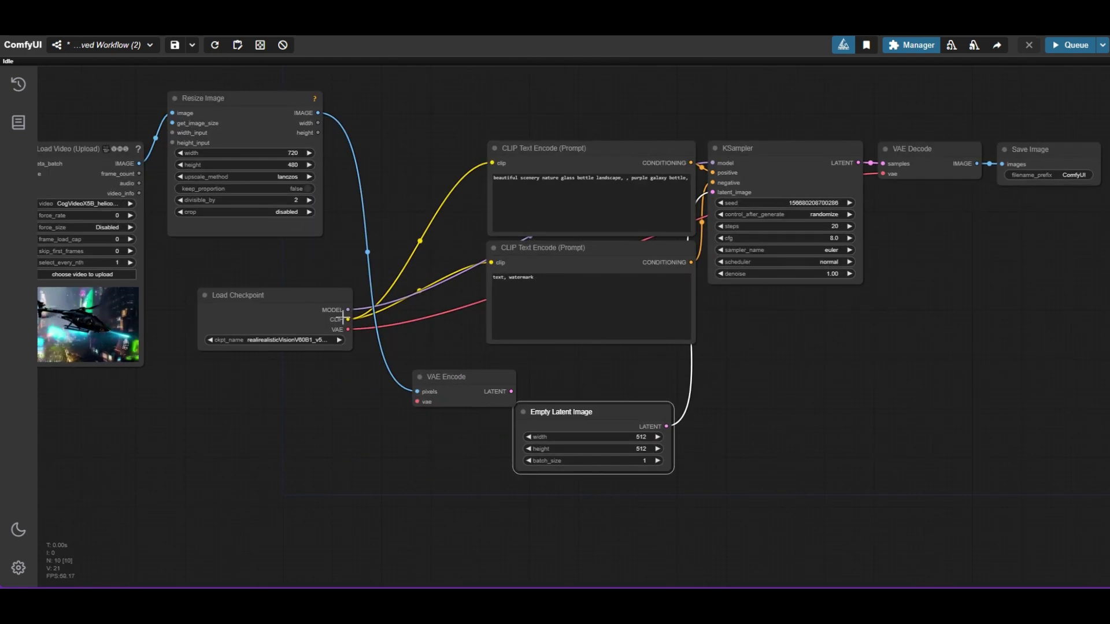
drag(348, 328, 417, 401)
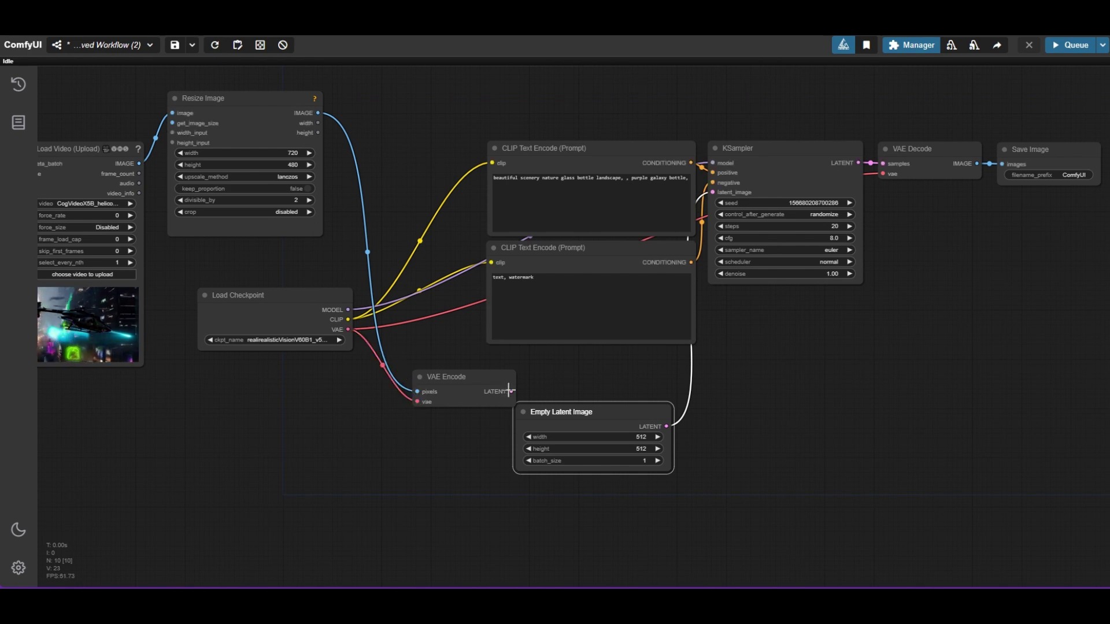
drag(510, 391, 713, 192)
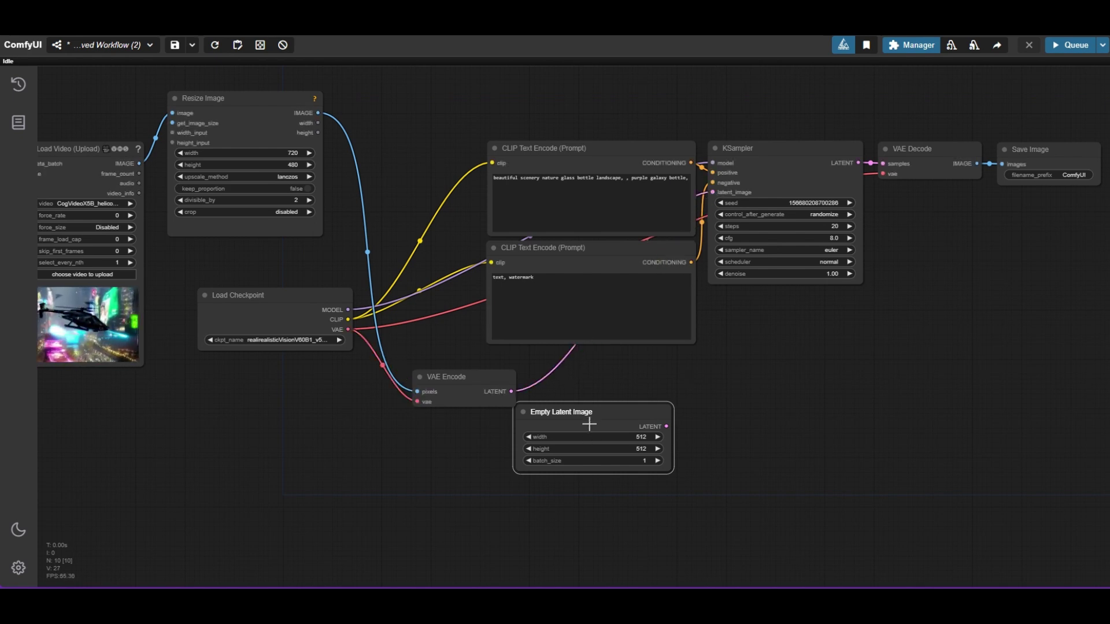
key(Delete)
drag(459, 376, 570, 437)
Rewrite the positive prompt as 'A helicopter flying over a cyberpunk city'
scroll(480, 173, up, 5)
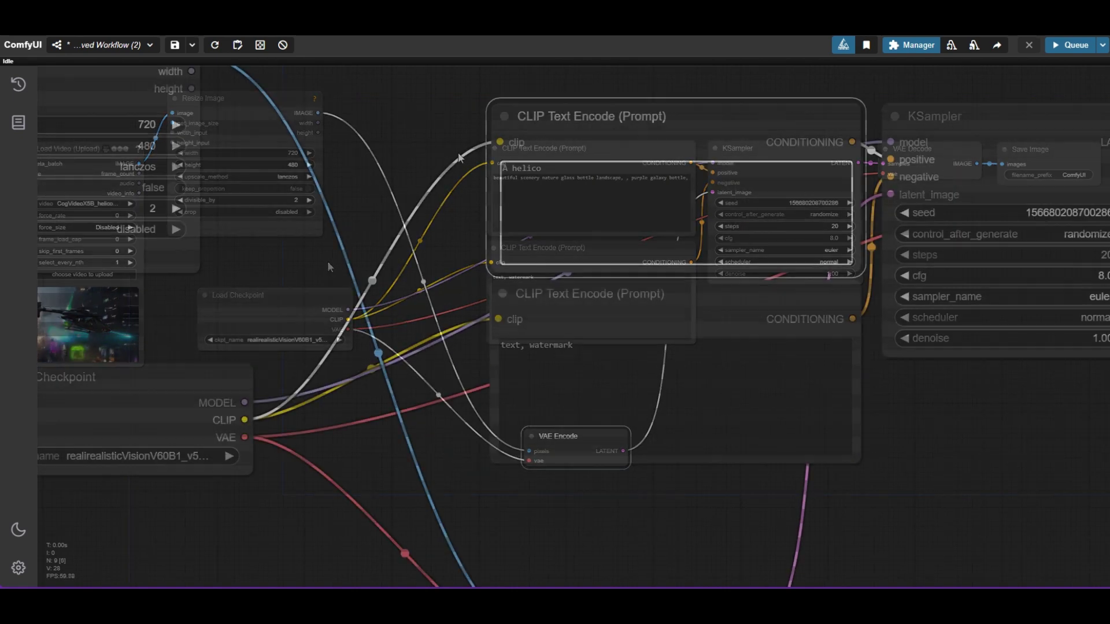
key(ctrl+a)
text(A helicopter )
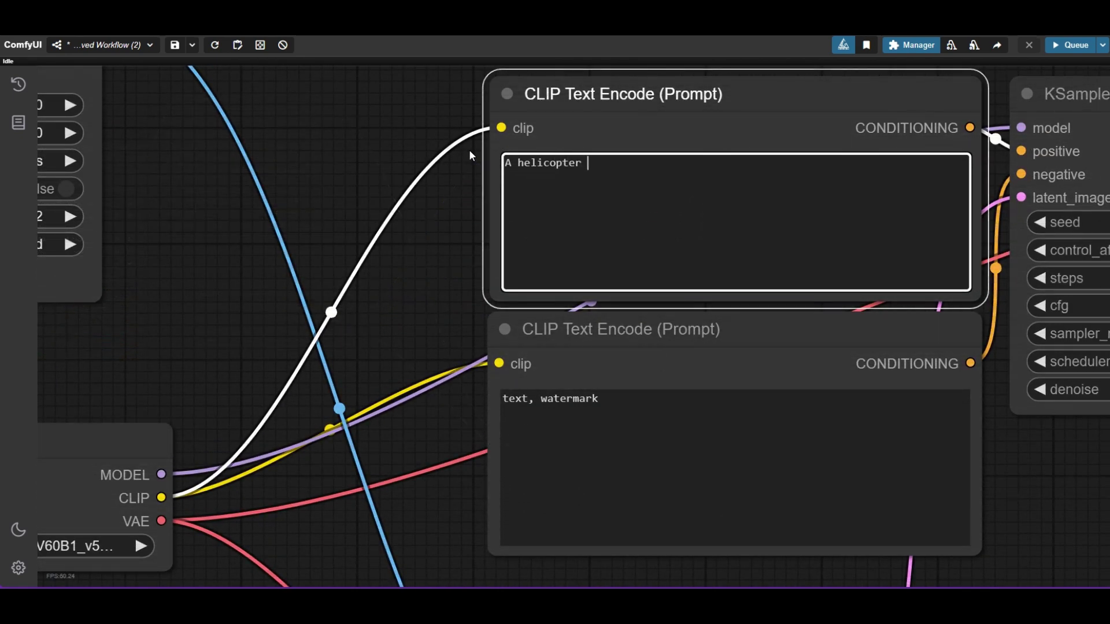
text(flying over a cyberpunk city)
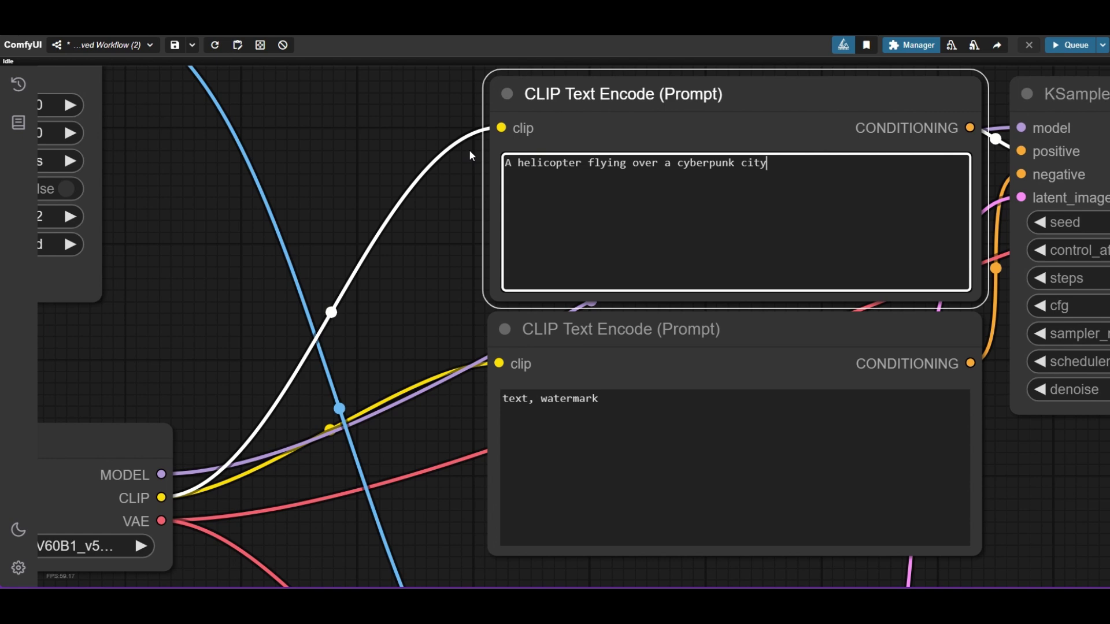
click(359, 150)
scroll(359, 155, down, 8)
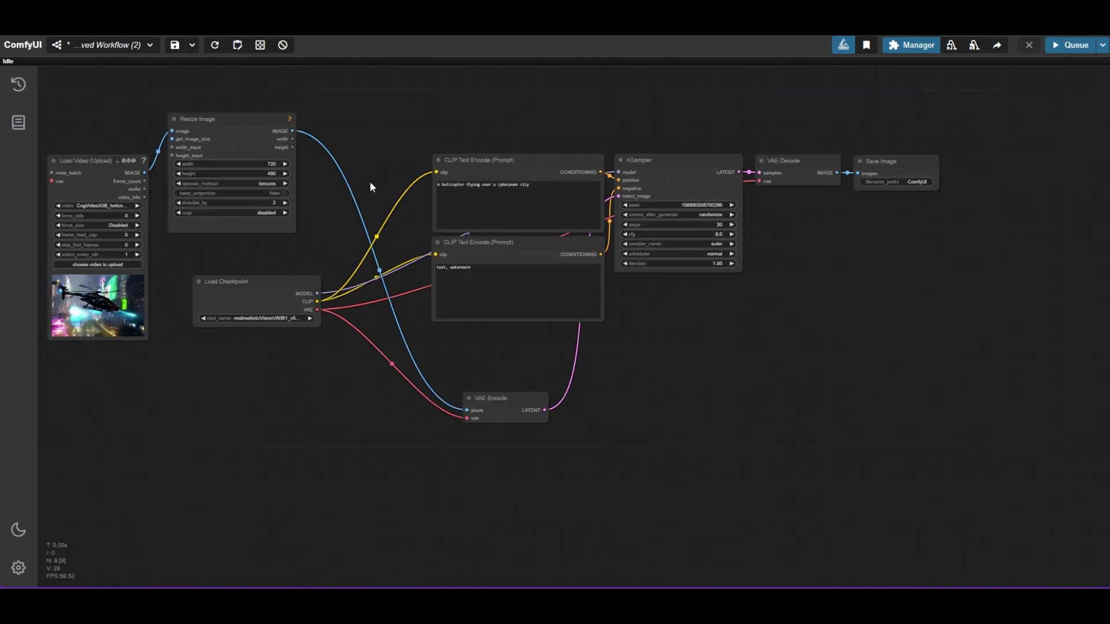
scroll(369, 186, down, 2)
Add Use Evolved Sampling and route the checkpoint MODEL through it into KSampler
scroll(477, 195, up, 2)
double_click(477, 195)
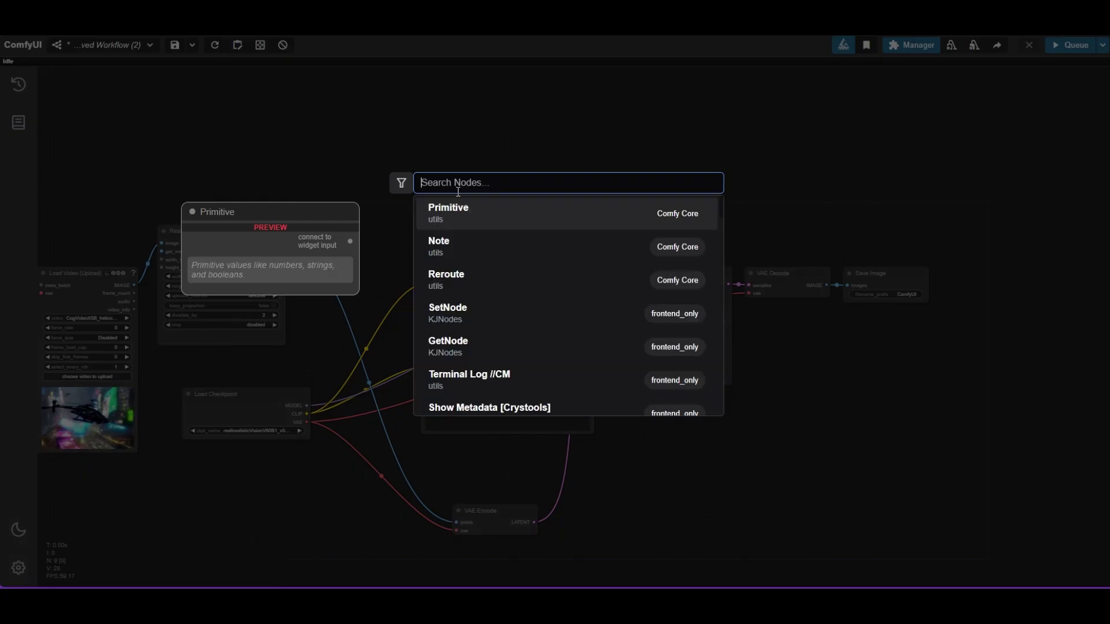
text(Evolved)
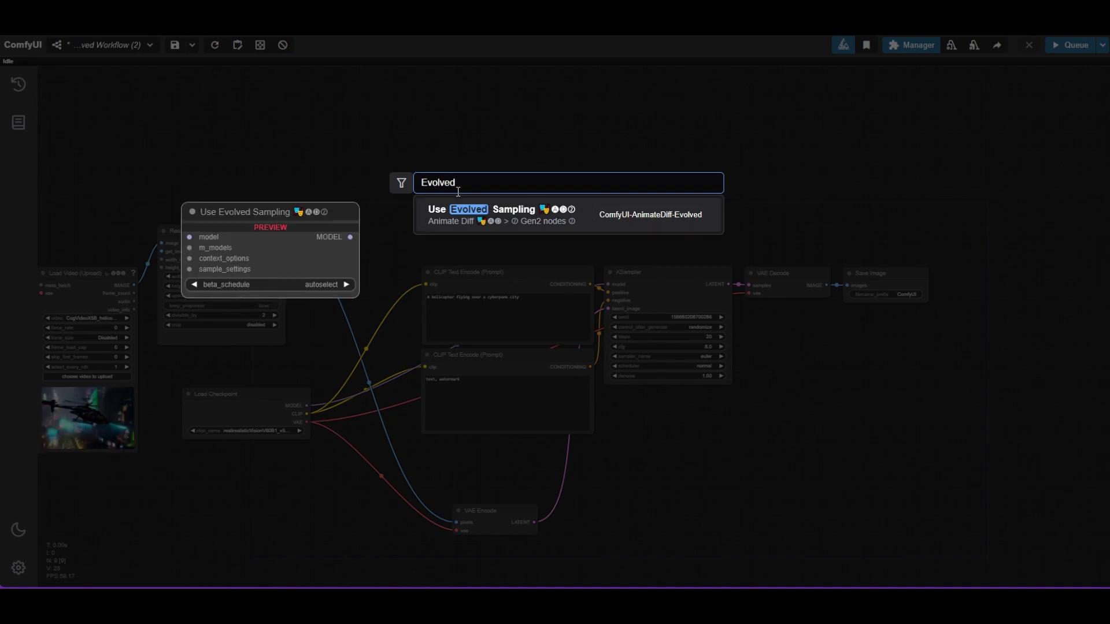
click(505, 218)
drag(536, 181, 506, 180)
drag(306, 406, 451, 197)
scroll(520, 232, up, 2)
drag(593, 189, 621, 294)
Attach a Standard Uniform context options node to Use Evolved Sampling's context_options input
scroll(336, 179, up, 1)
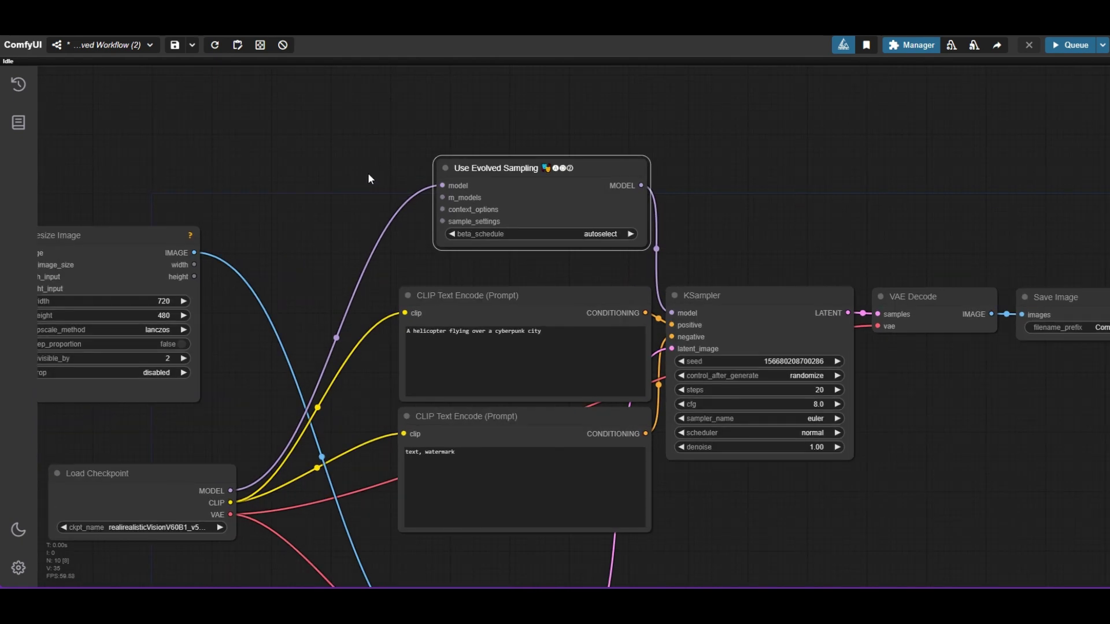
scroll(404, 191, down, 1)
drag(355, 210, 355, 210)
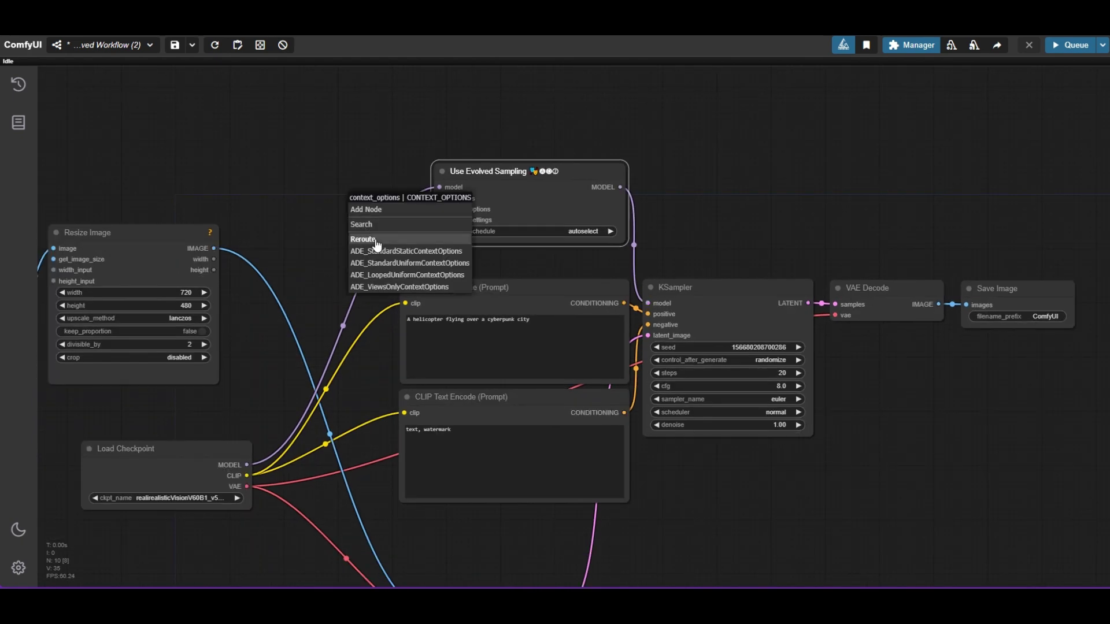
click(410, 264)
scroll(408, 217, up, 1)
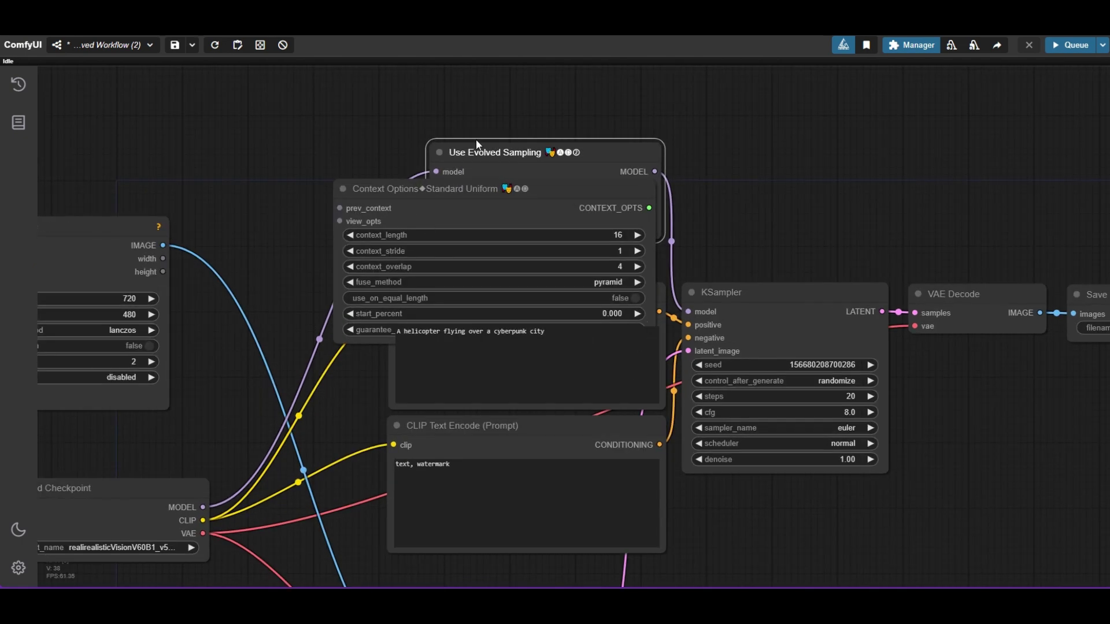
drag(488, 194, 215, 142)
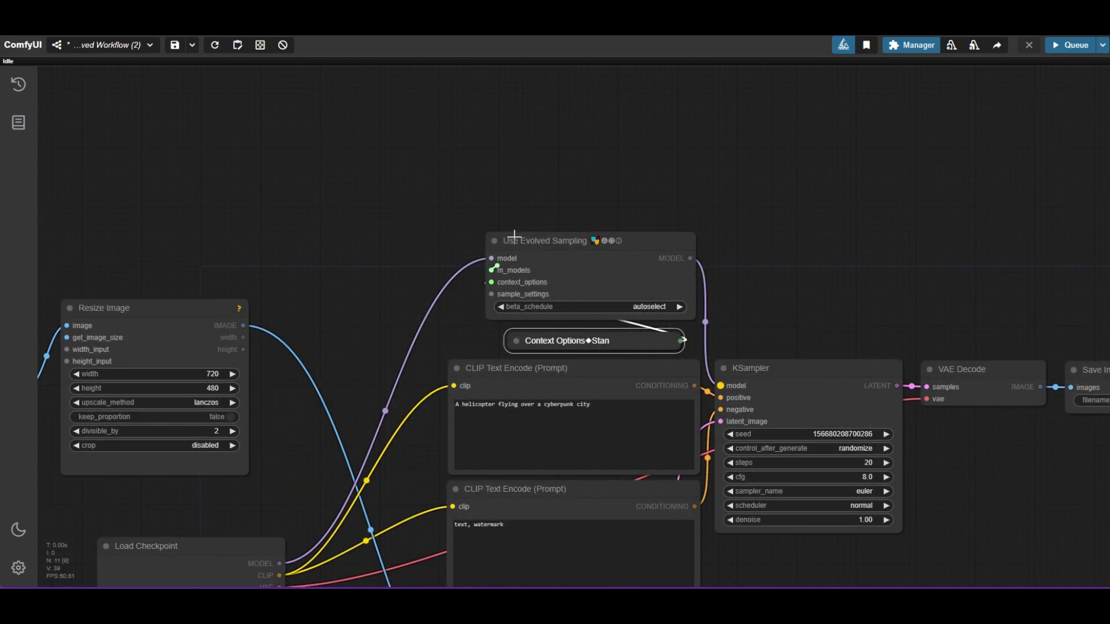
drag(514, 235, 556, 173)
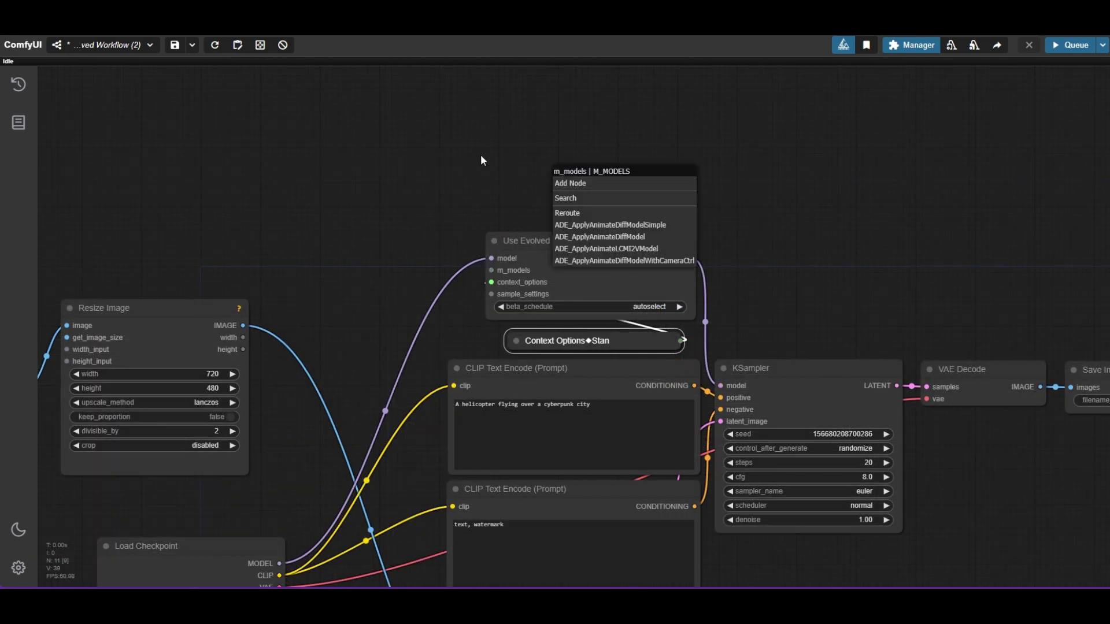
Add an Apply AnimateDiff-PIA Model node feeding Use Evolved Sampling's m_models input
double_click(542, 141)
text(PIA)
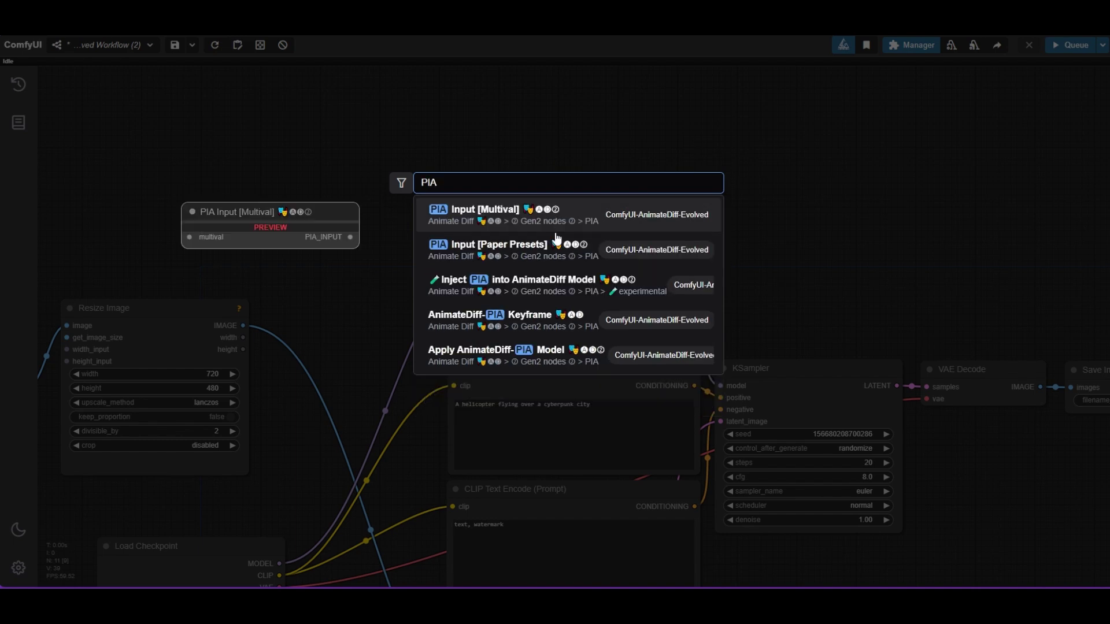
click(557, 354)
drag(629, 134, 566, 87)
drag(665, 104, 744, 240)
drag(620, 202, 630, 168)
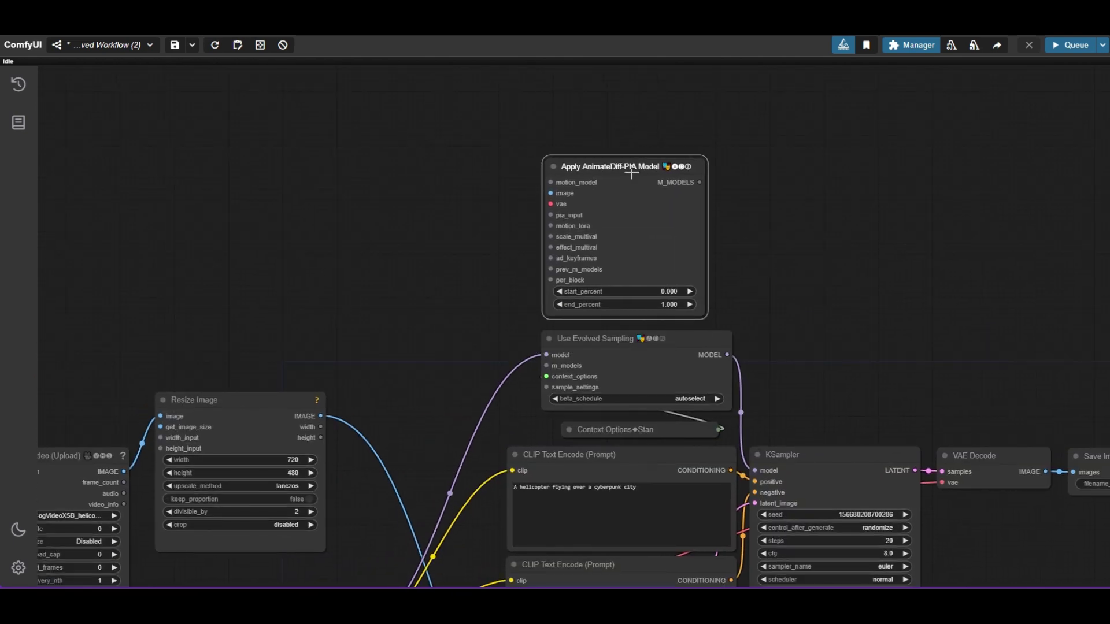
drag(700, 181, 548, 364)
Attach a Load AnimateDiff Model node loading pia.ckpt as the PIA motion model
drag(483, 185, 442, 183)
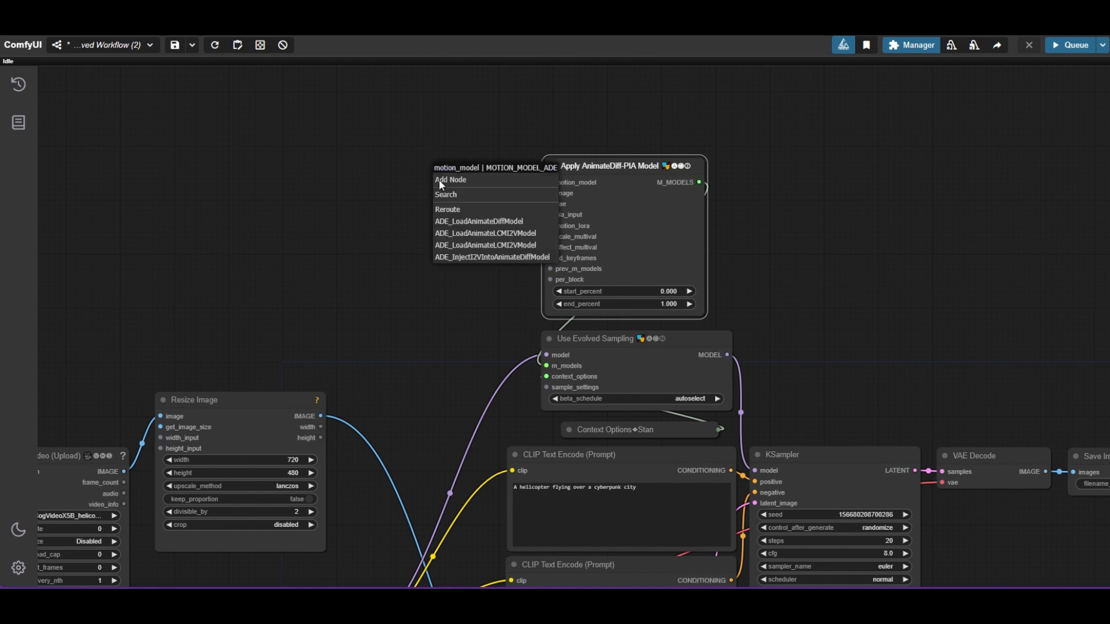
click(479, 222)
click(580, 199)
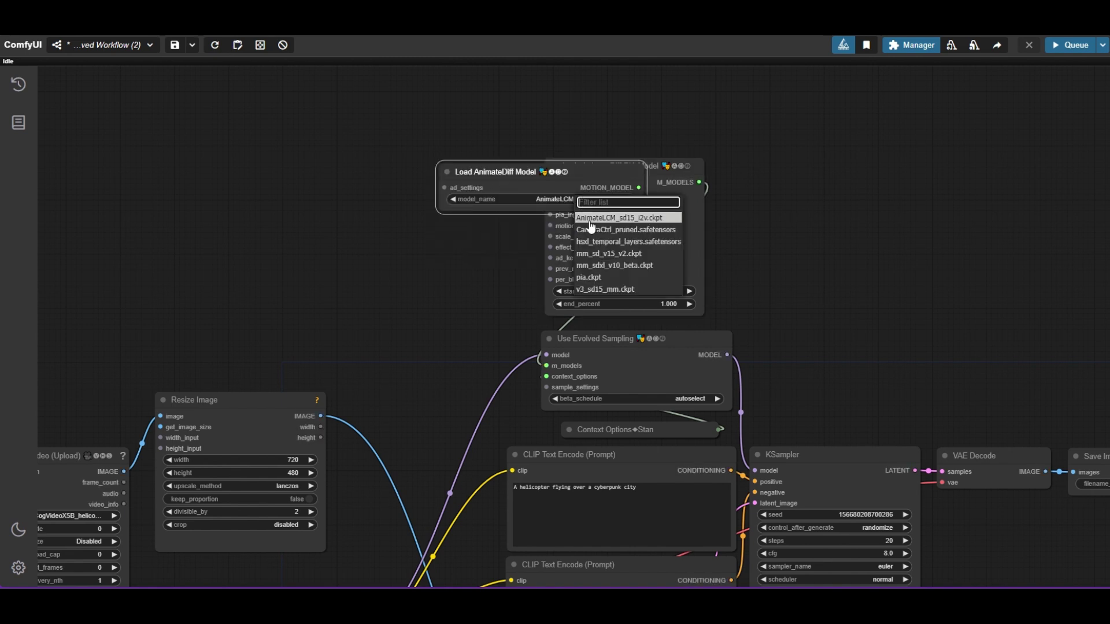
click(596, 278)
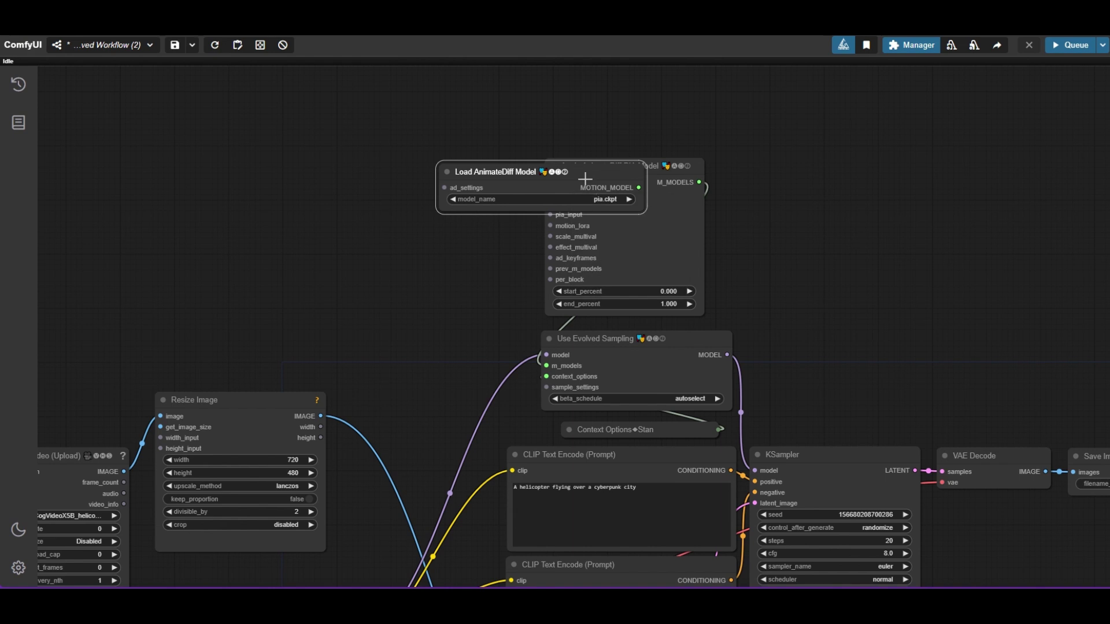
drag(584, 179, 672, 120)
drag(723, 150, 653, 125)
Connect the checkpoint VAE and the resized video frames to the PIA node's vae and image inputs
scroll(505, 171, up, 2)
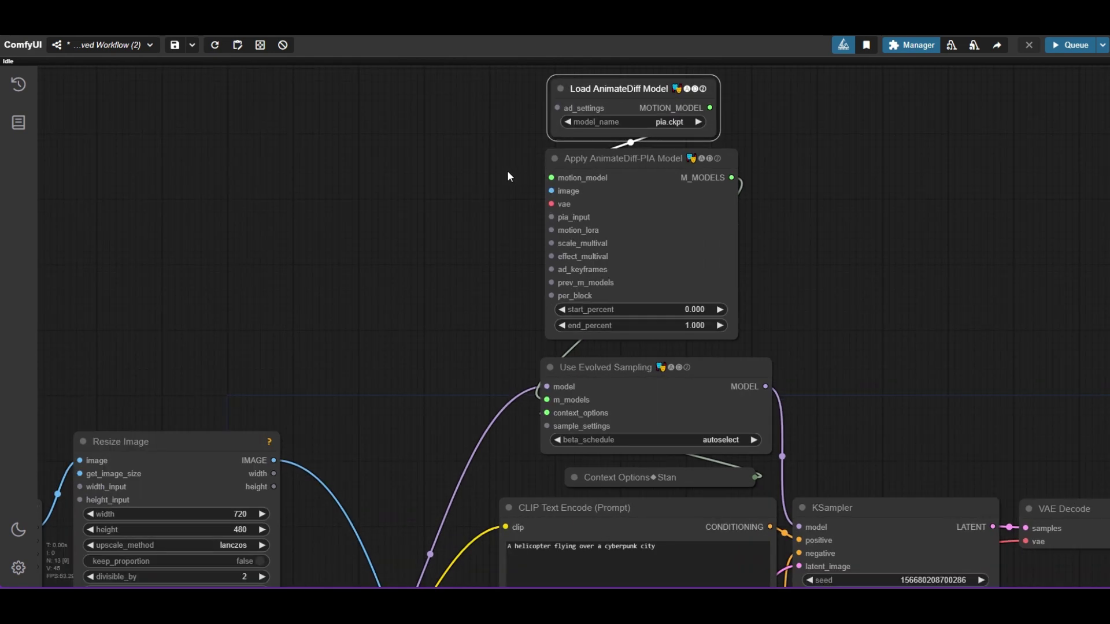
scroll(507, 176, down, 2)
scroll(57, 324, down, 1)
drag(355, 571, 552, 123)
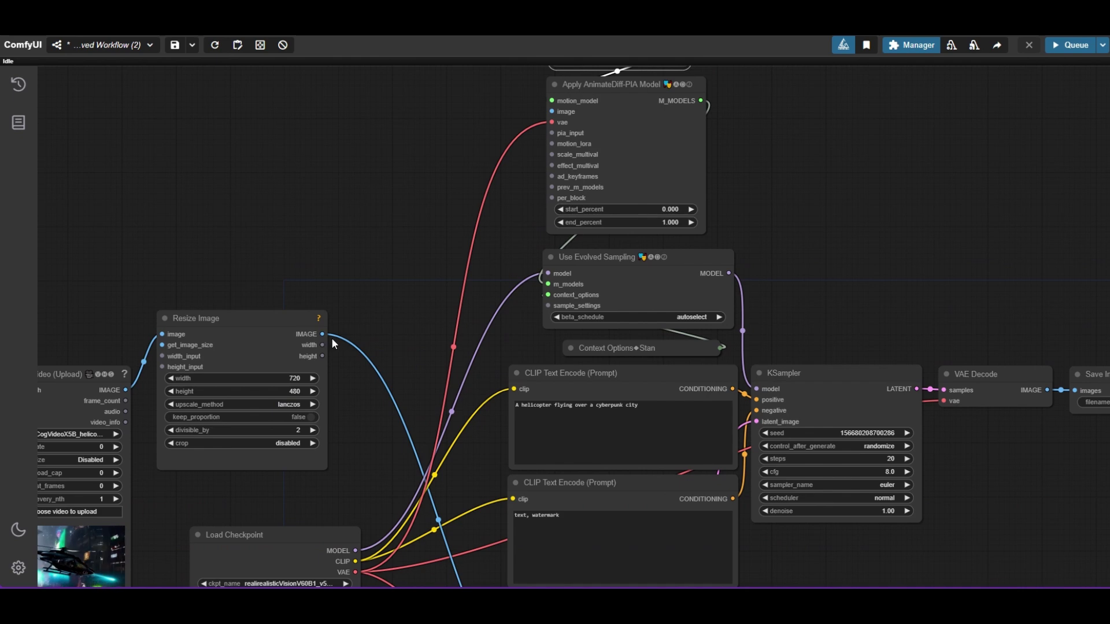
drag(322, 334, 552, 112)
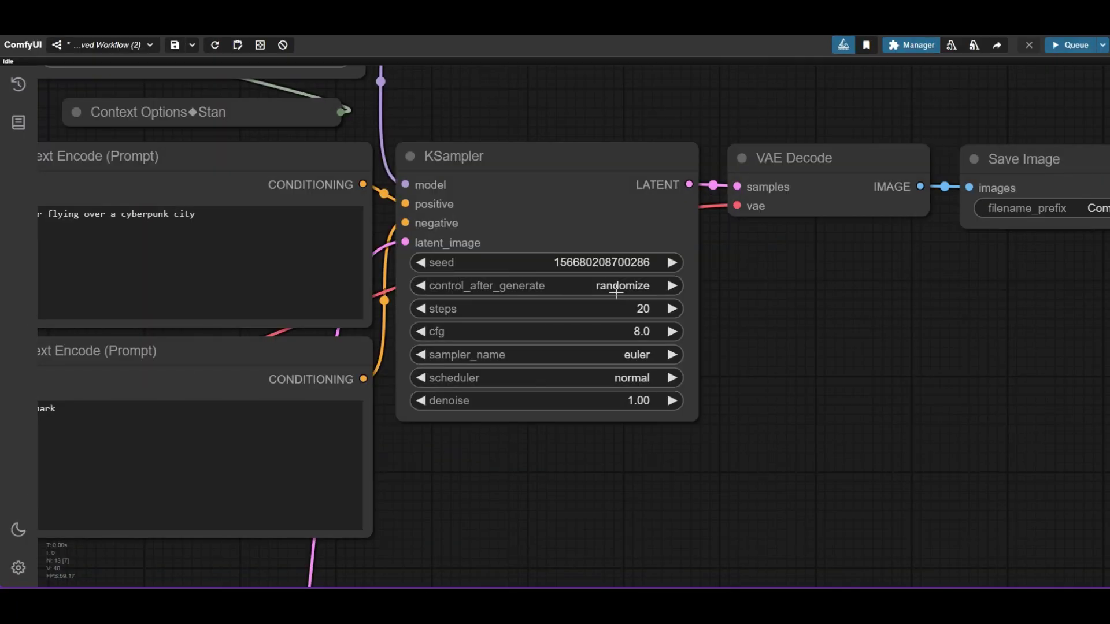
Set KSampler's seed to fixed, steps to 15 and cfg to 6
click(616, 293)
click(611, 283)
click(642, 309)
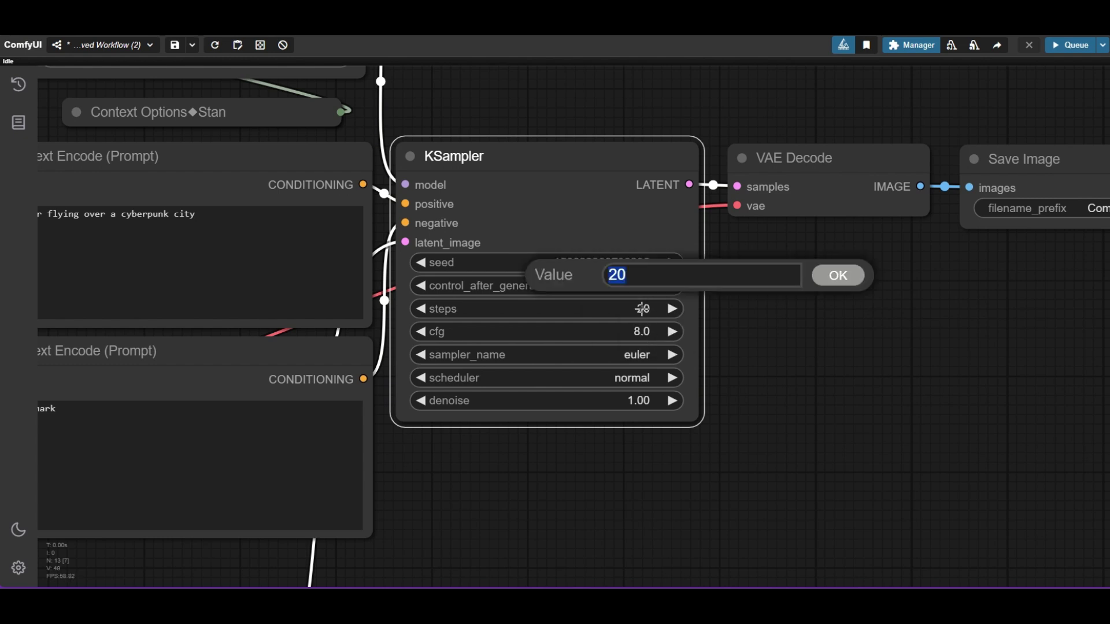
key(Return)
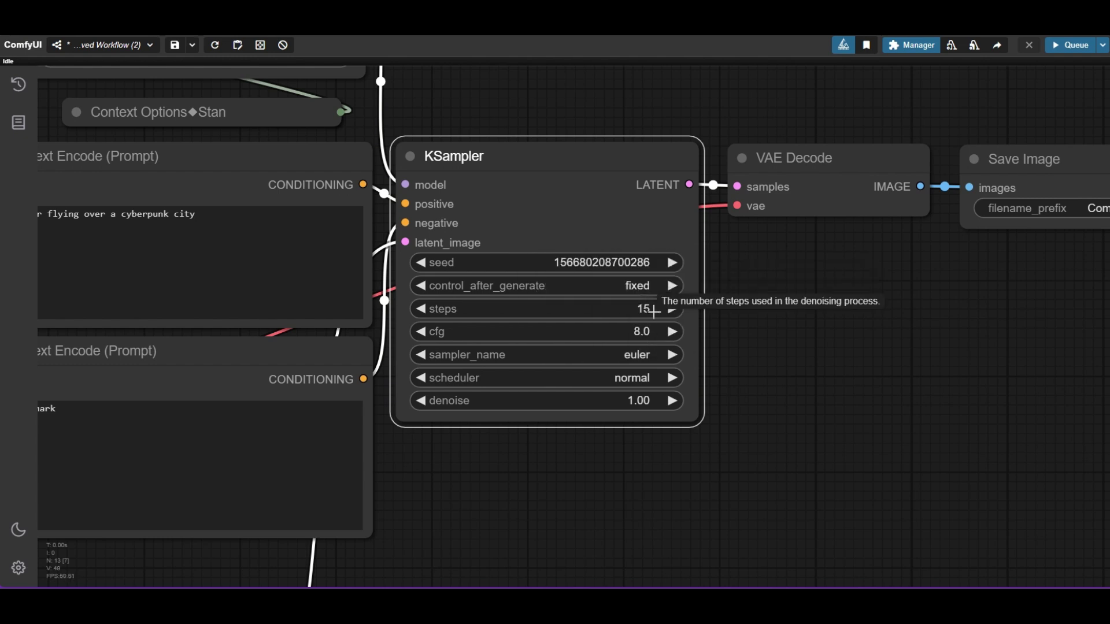
click(637, 331)
key(Return)
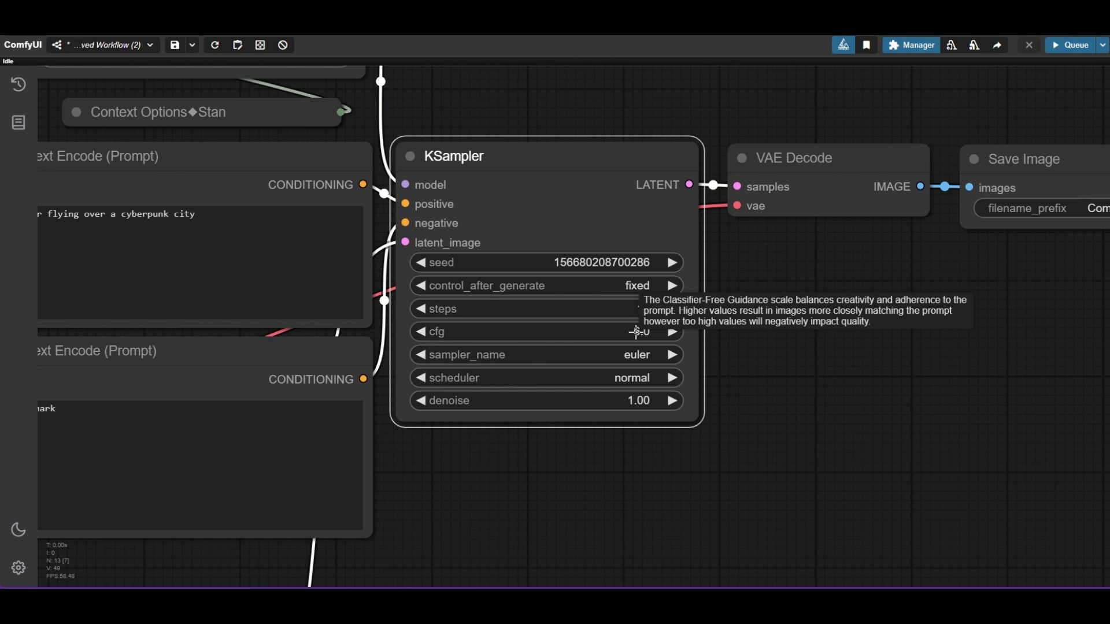
Choose the dpmpp_sde sampler, karras scheduler and a denoise of 0.6
click(636, 354)
text(dpm)
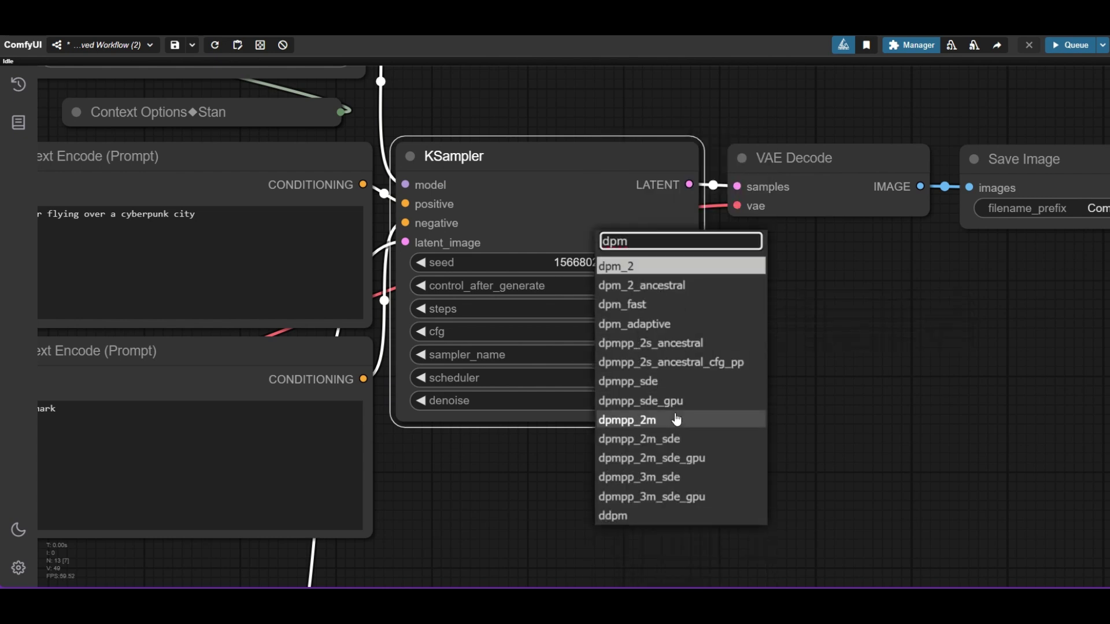
click(672, 382)
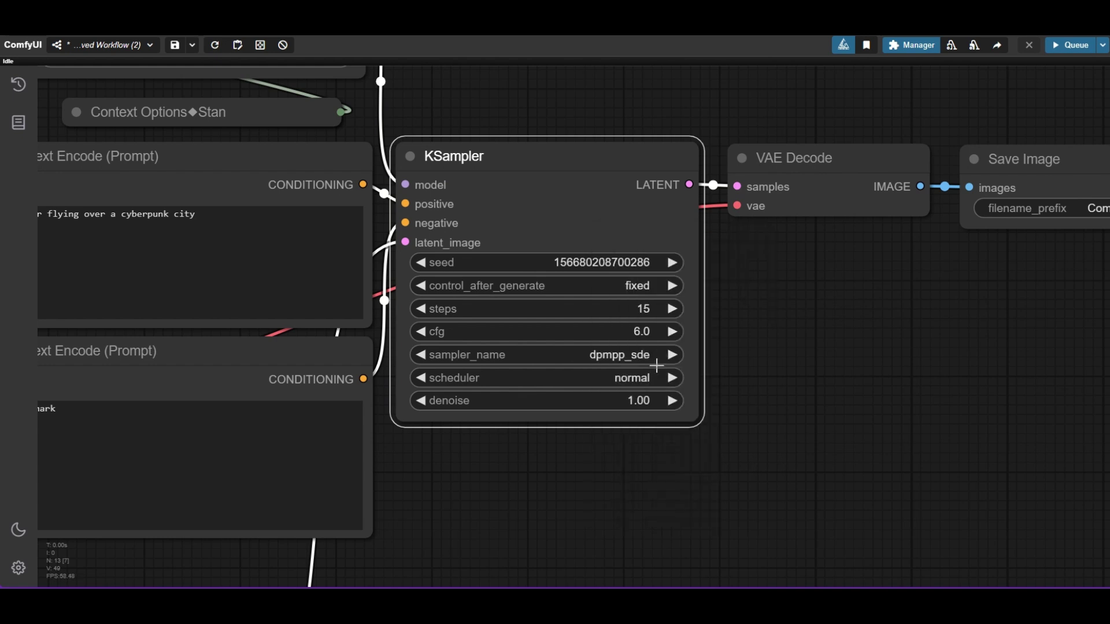
click(649, 377)
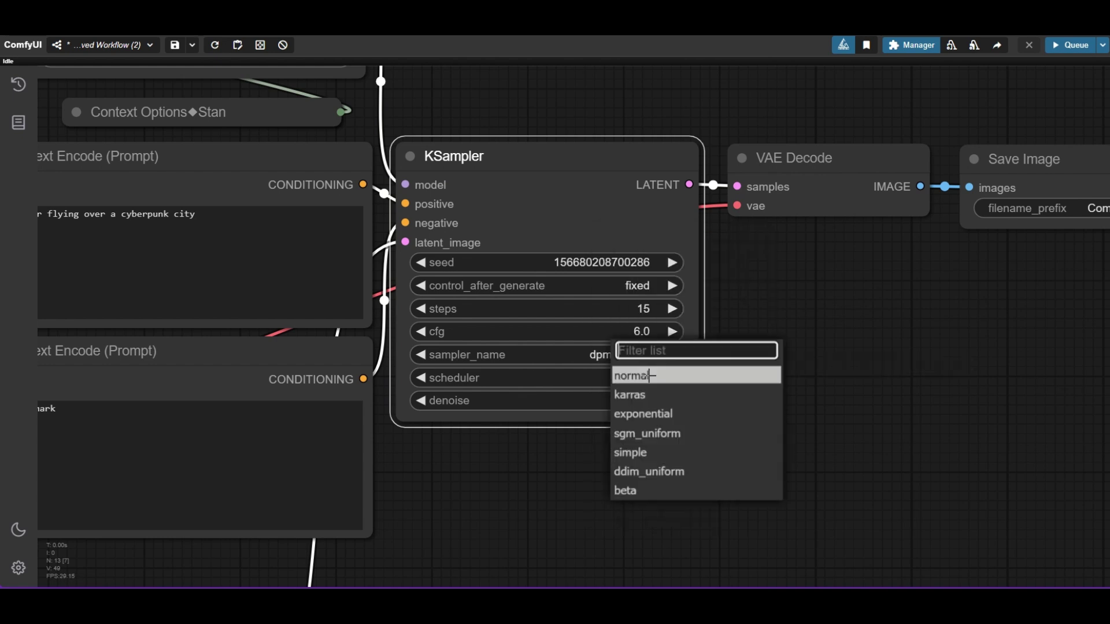
click(649, 393)
click(630, 401)
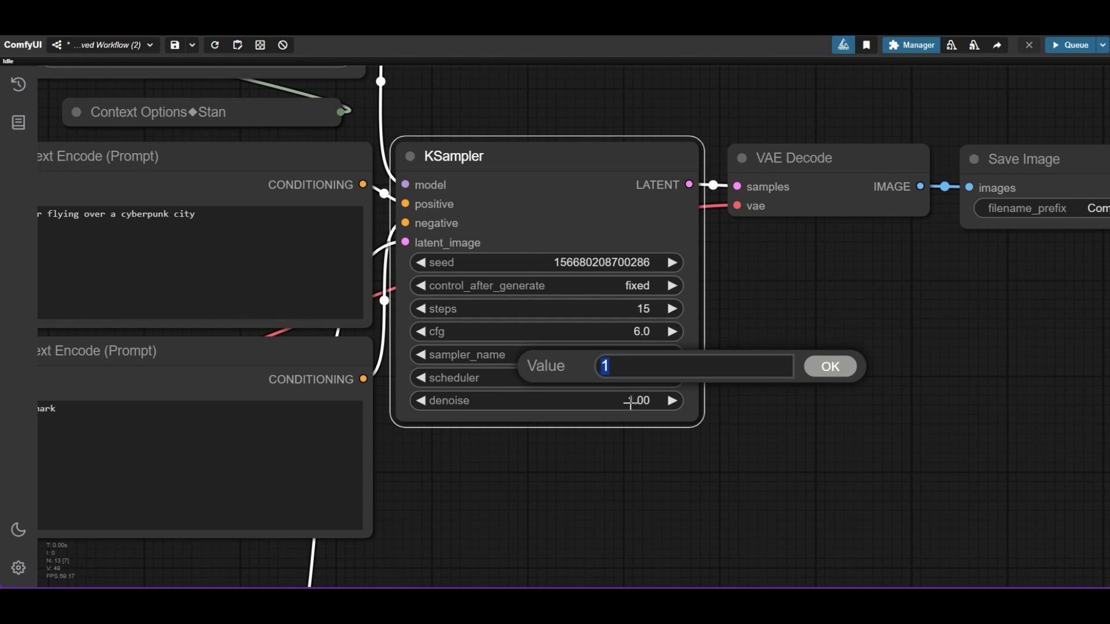
text(0.6)
key(Return)
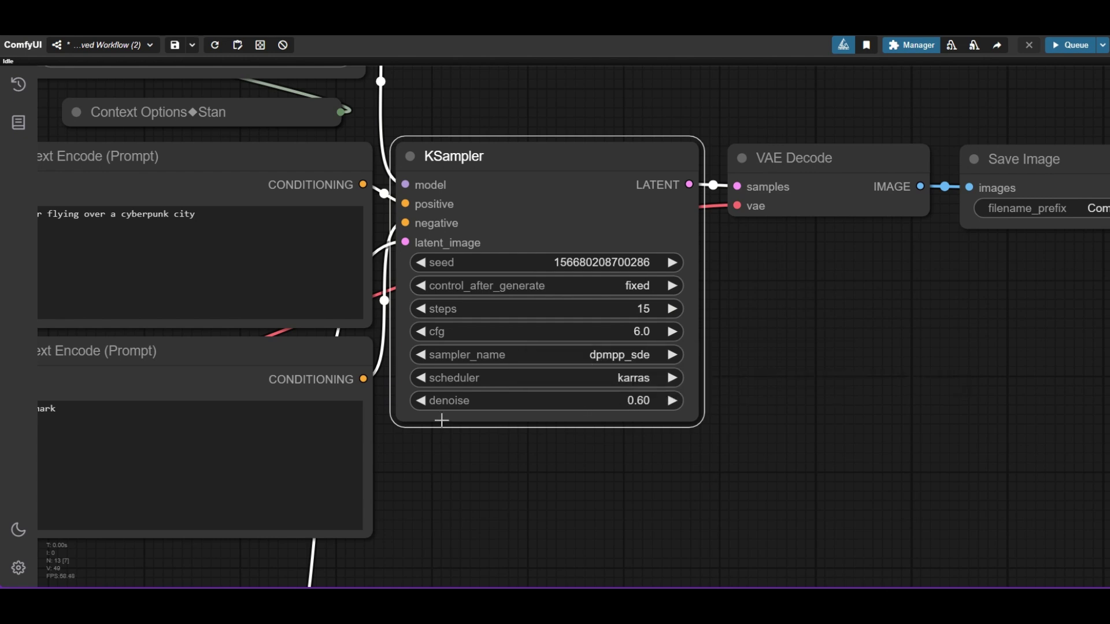
scroll(520, 405, down, 10)
Add a KJNodes Color Match node in the free space beside KSampler
drag(621, 292, 529, 184)
scroll(480, 216, up, 4)
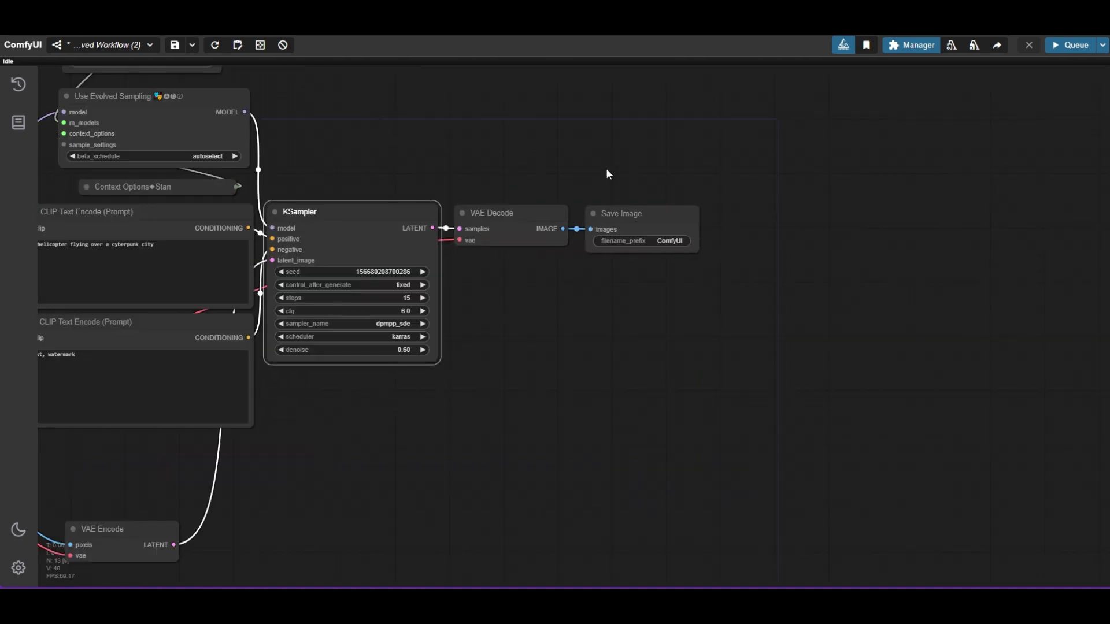
double_click(606, 169)
text(Color ma)
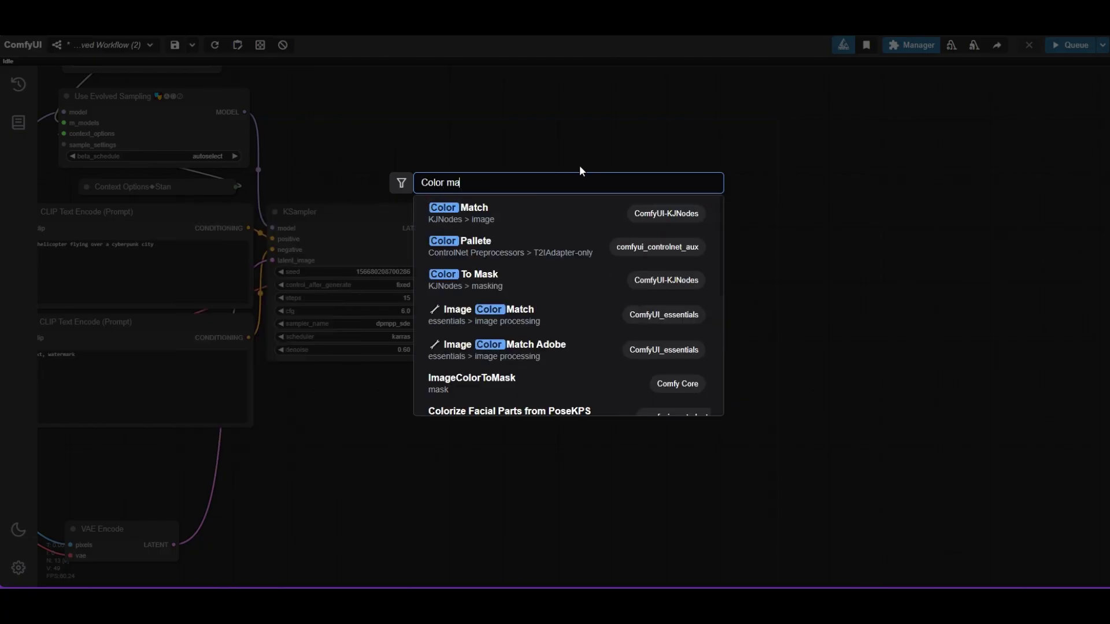
key(Return)
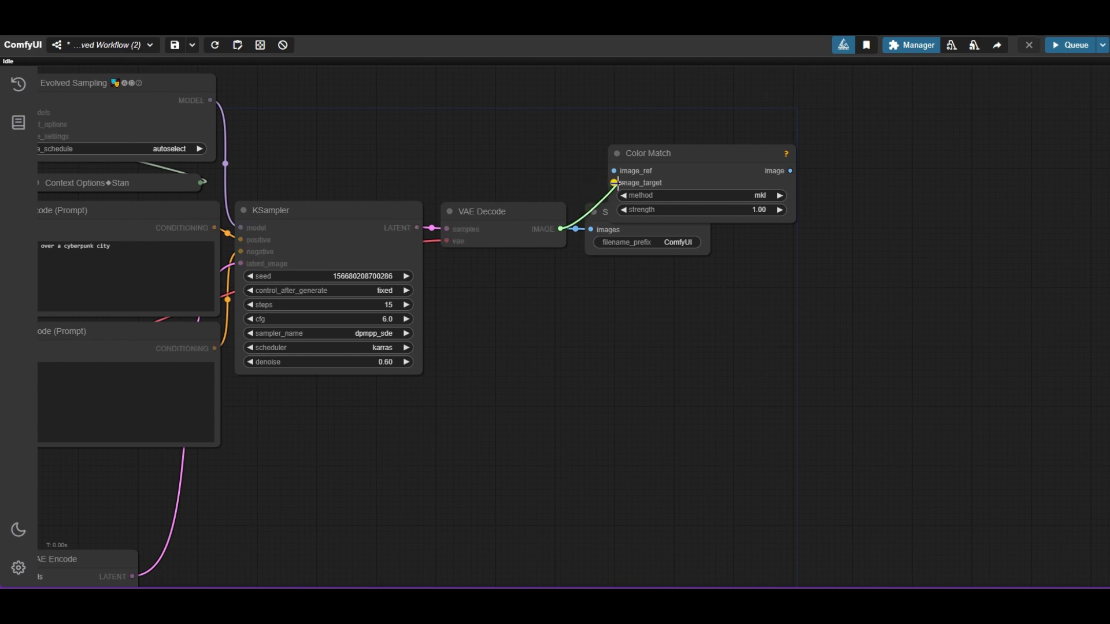
scroll(652, 227, down, 4)
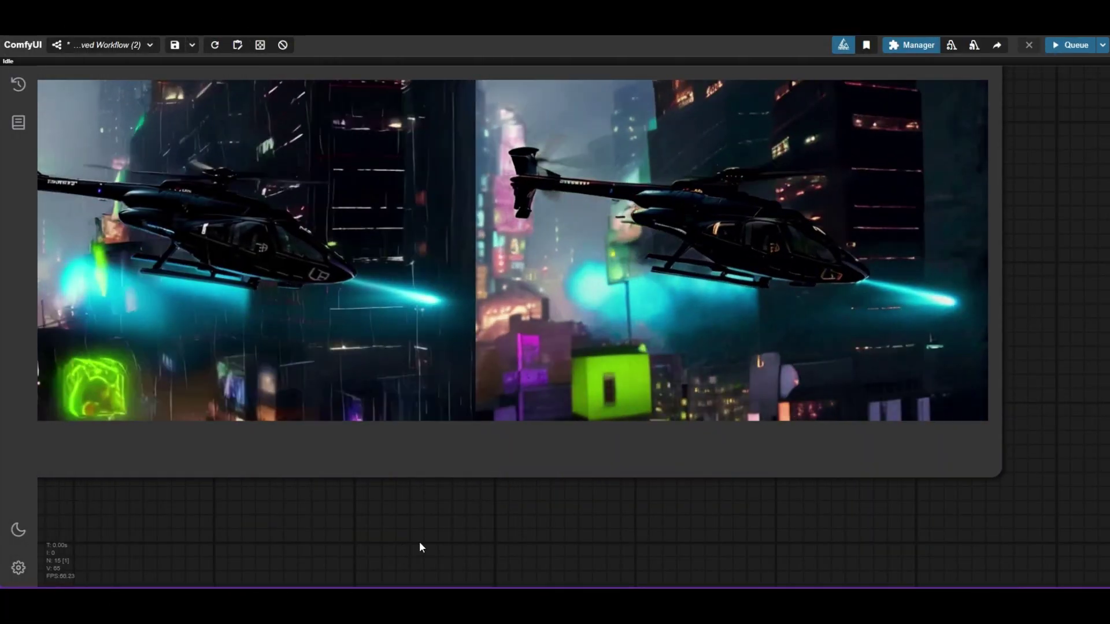
Zoom onto the Preview Animation node to watch the helicopter comparison at 8 fps
scroll(419, 541, up, 3)
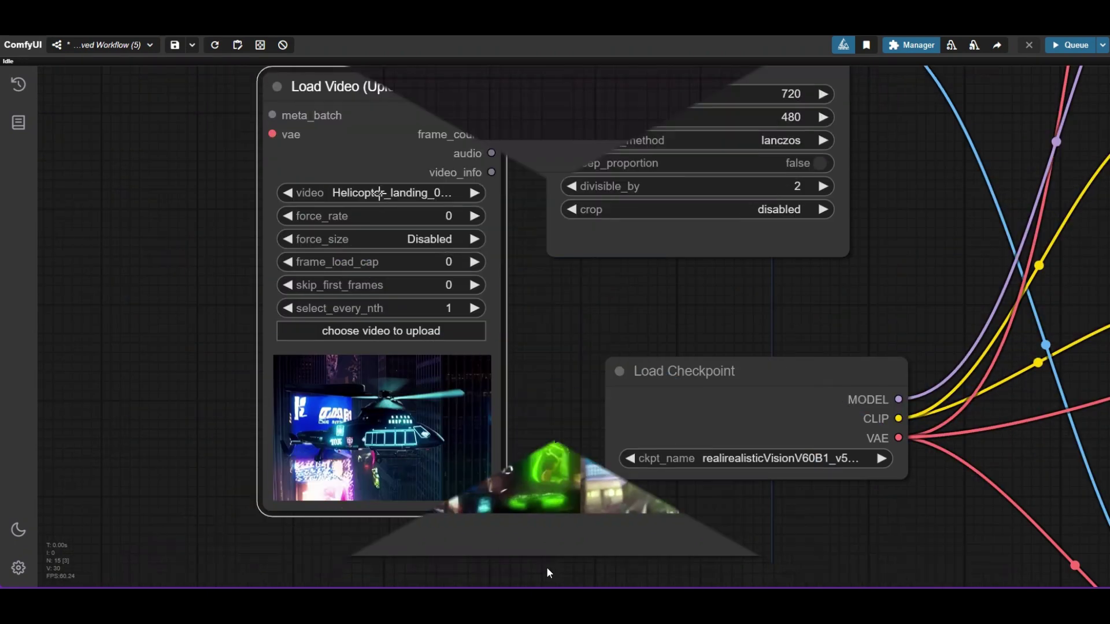
Load 20240830_174635.mp4 as the source video in Load Video
click(378, 193)
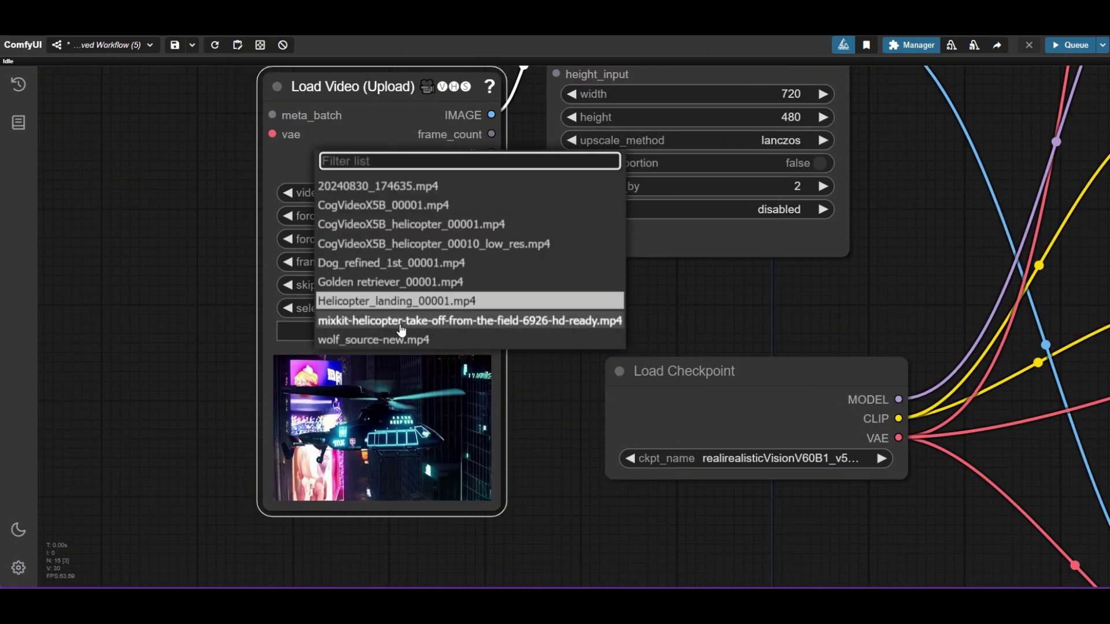
click(445, 320)
click(379, 193)
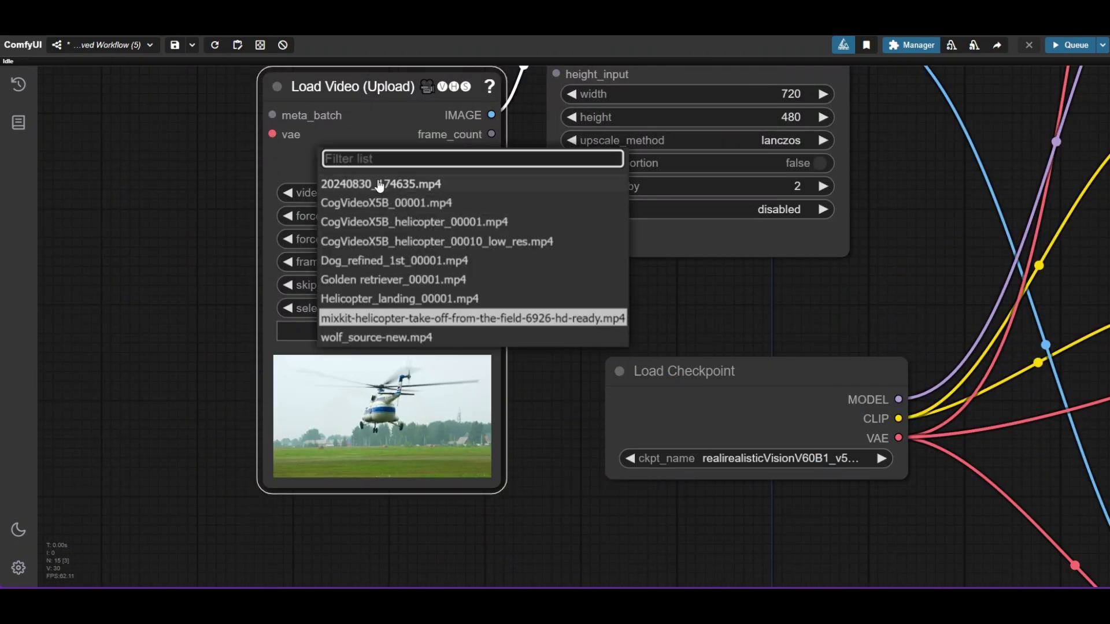
click(388, 184)
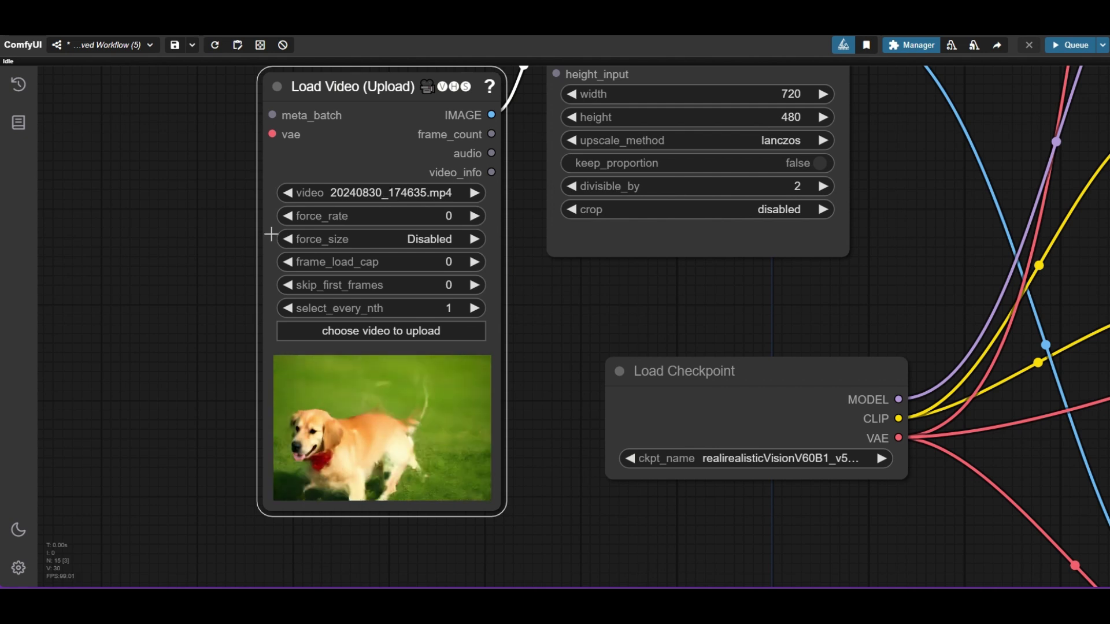
Replace the positive prompt with 'A golden retriever playing over grass'
scroll(224, 249, up, 2)
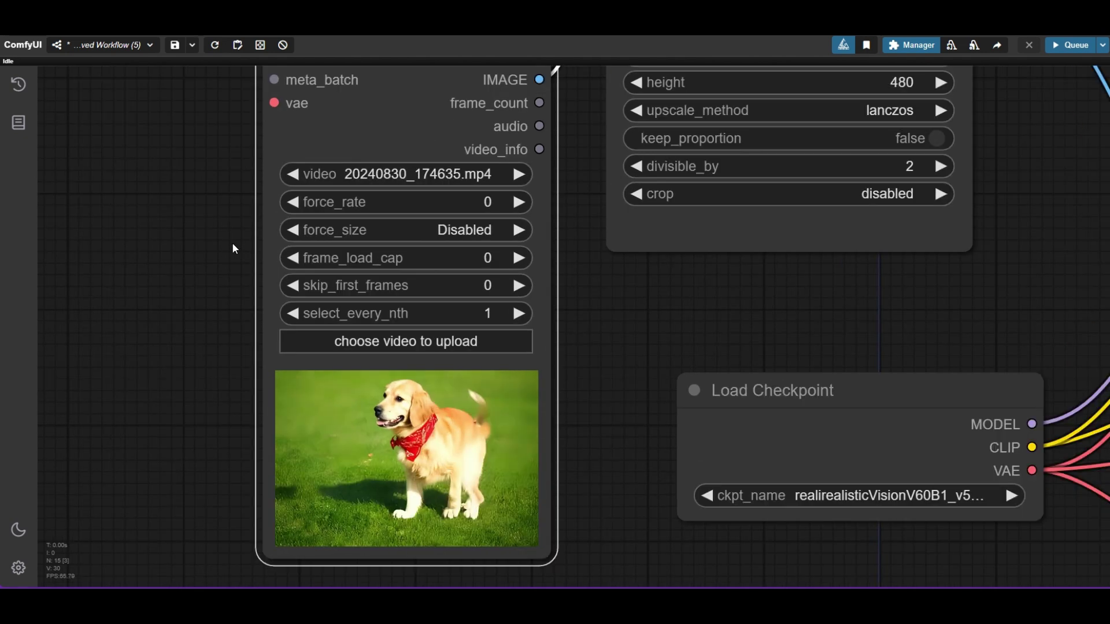
scroll(229, 237, up, 6)
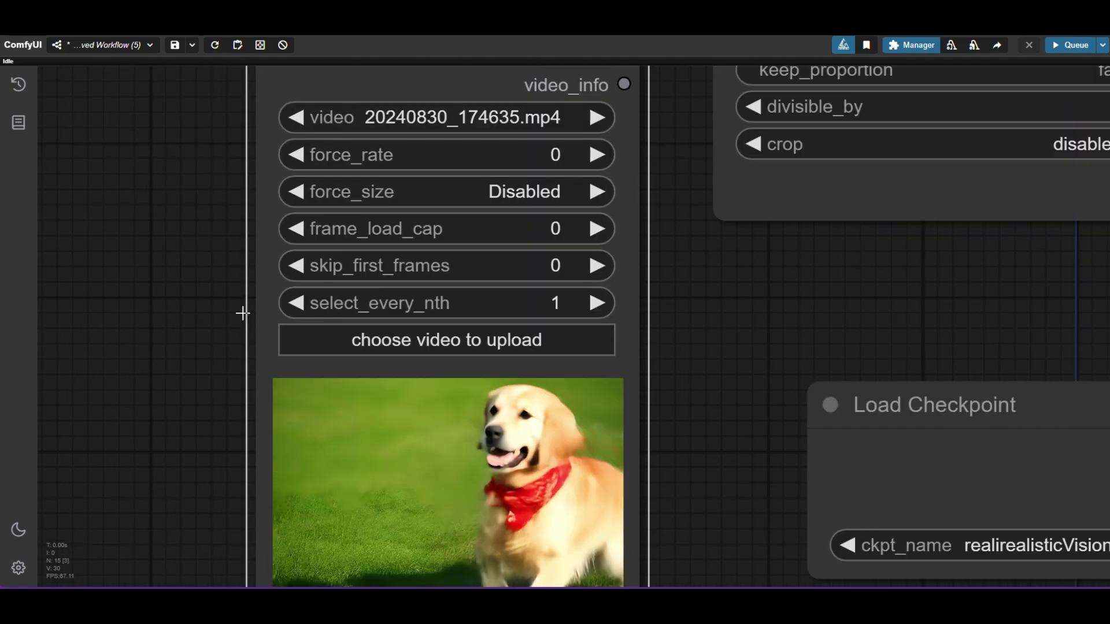
scroll(258, 170, down, 8)
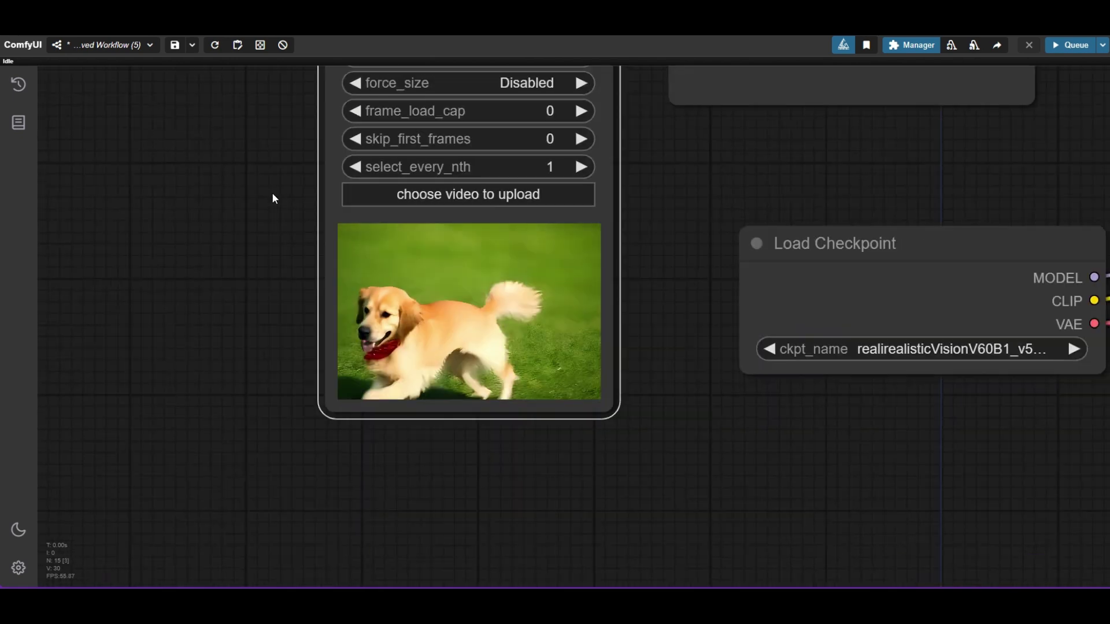
triple_click(655, 227)
scroll(655, 226, up, 6)
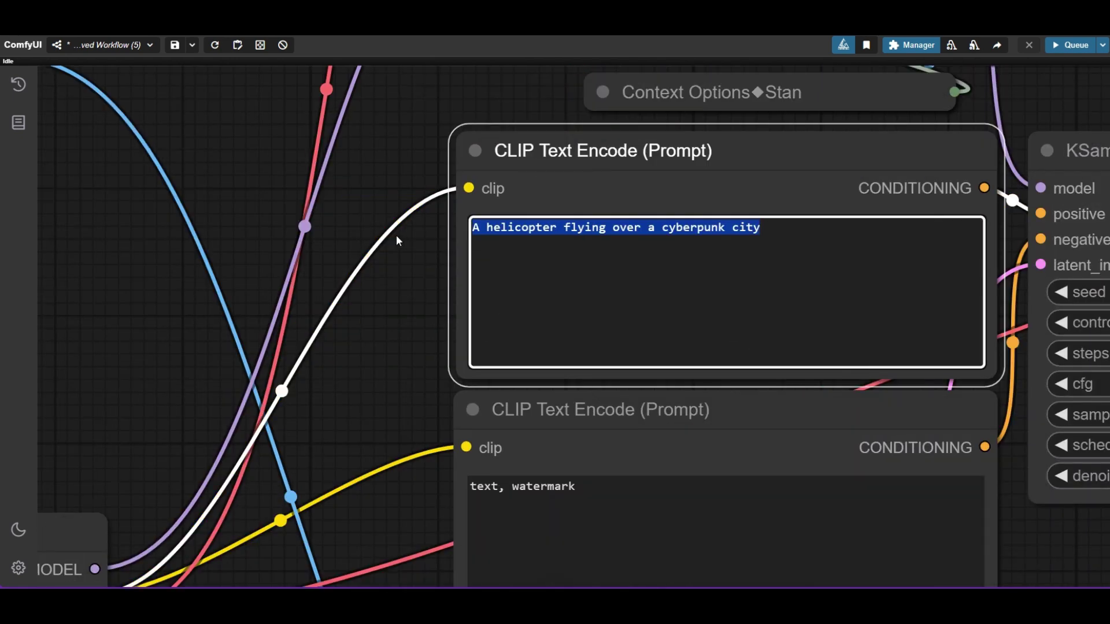
text(A)
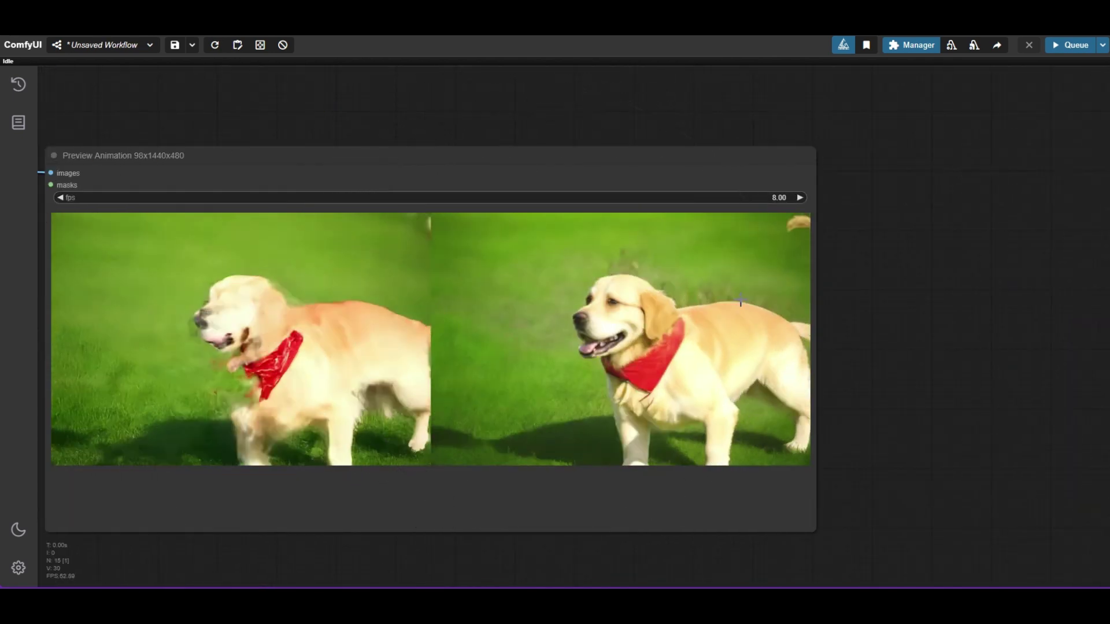
Enlarge the Preview Animation node and zoom in on the side-by-side golden retriever clips
scroll(826, 327, down, 5)
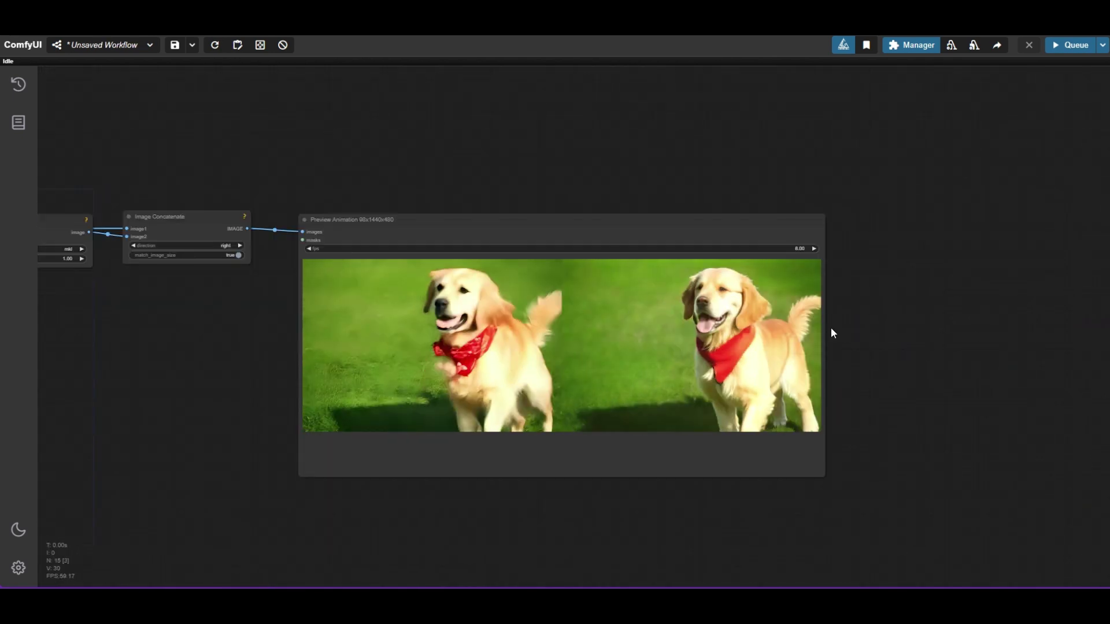
scroll(837, 321, up, 1)
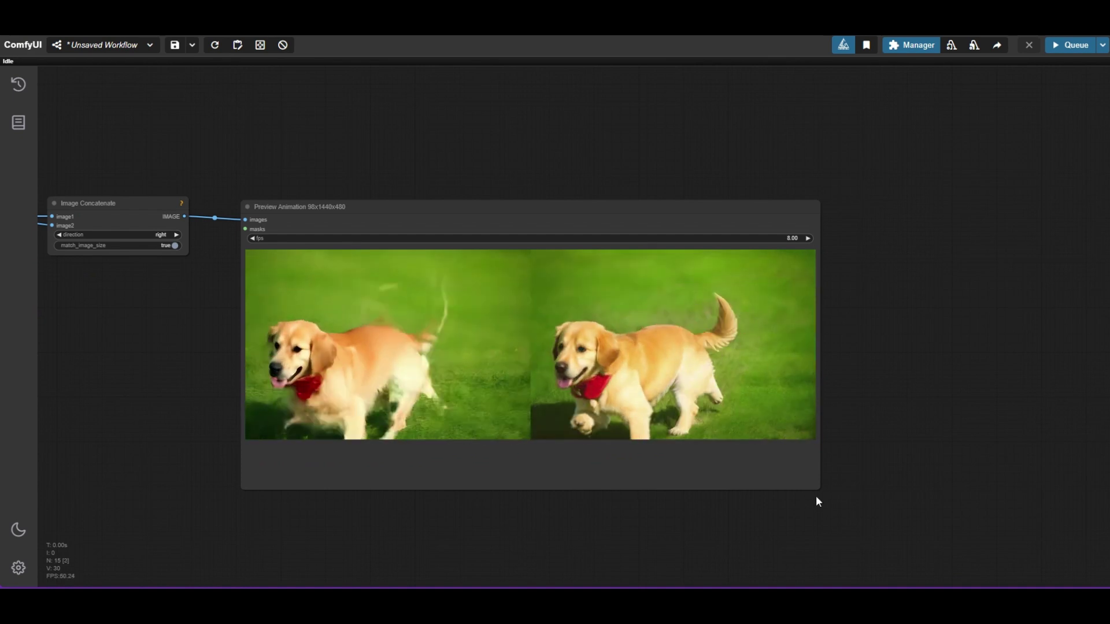
drag(817, 484, 929, 476)
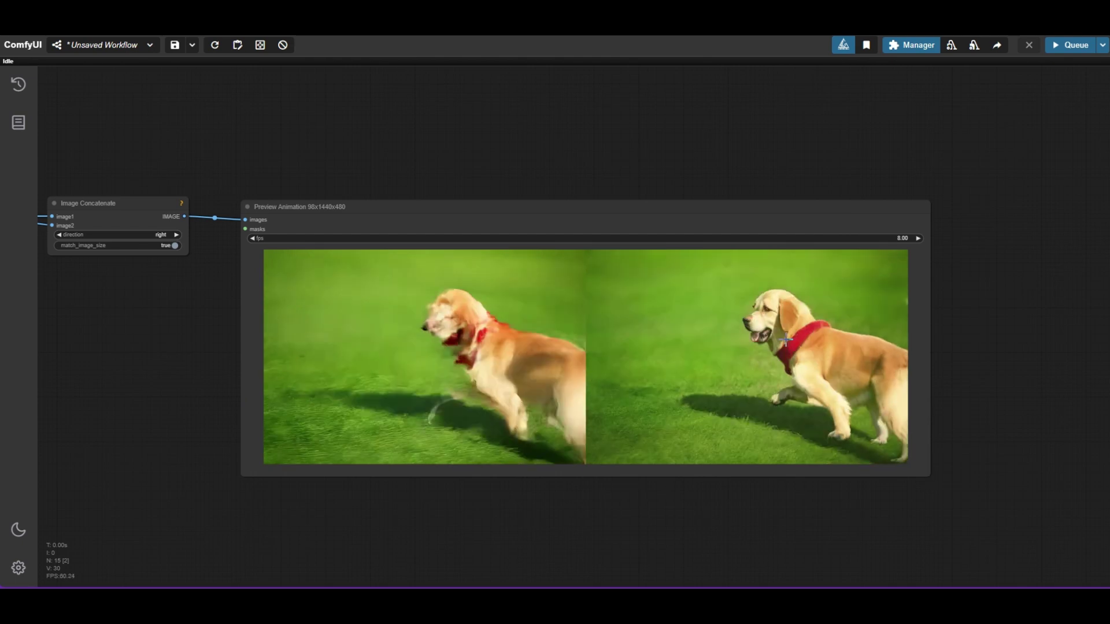
scroll(874, 273, up, 3)
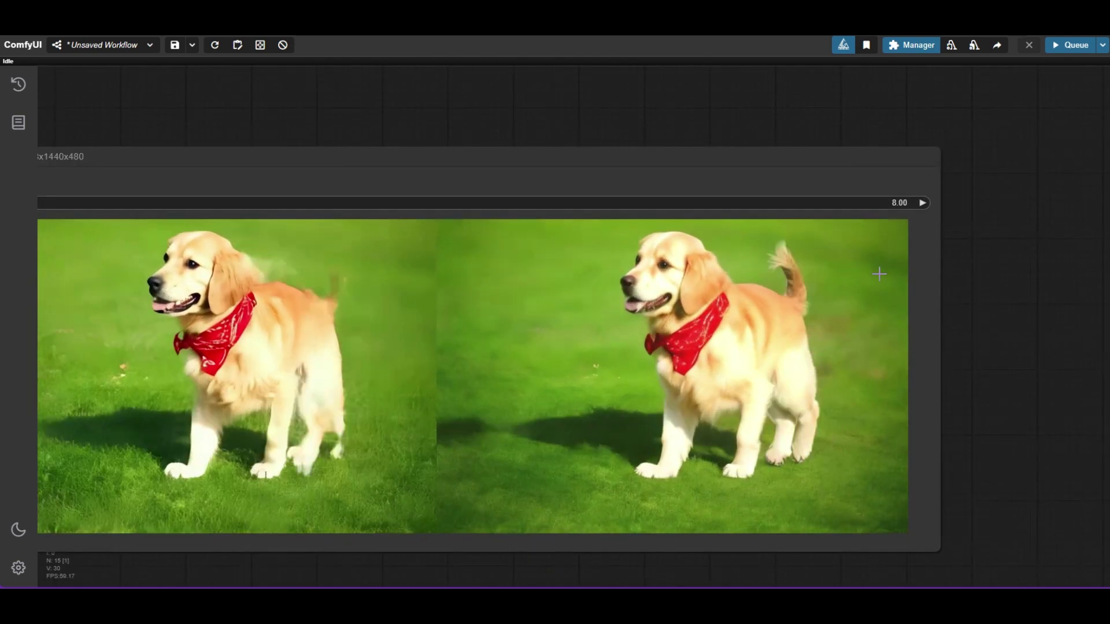